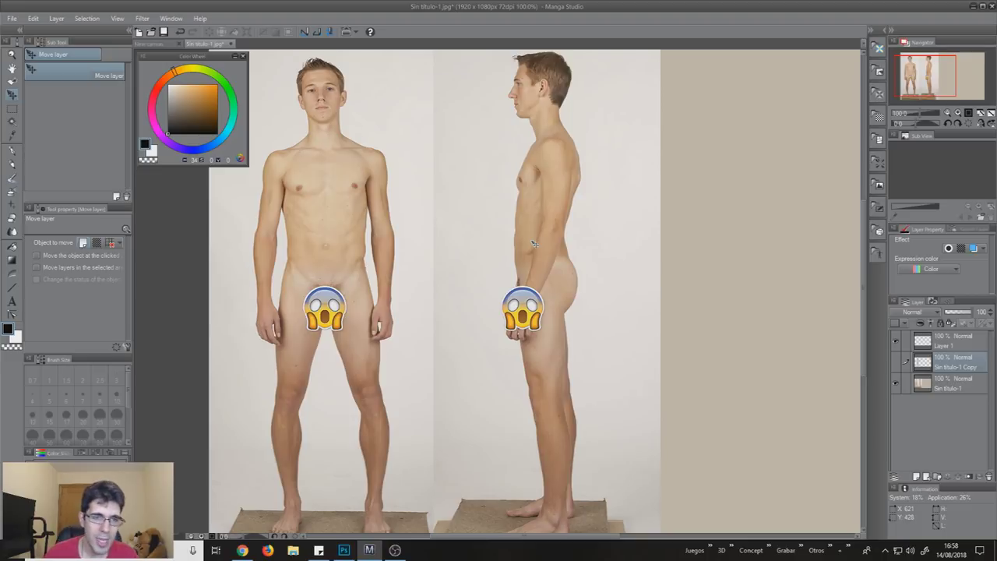
Show the Sin titulo-1 Copy layer to reveal the face-photo column between the figures
left_click_drag(532, 287, 532, 294)
left_click_drag(644, 315, 648, 318)
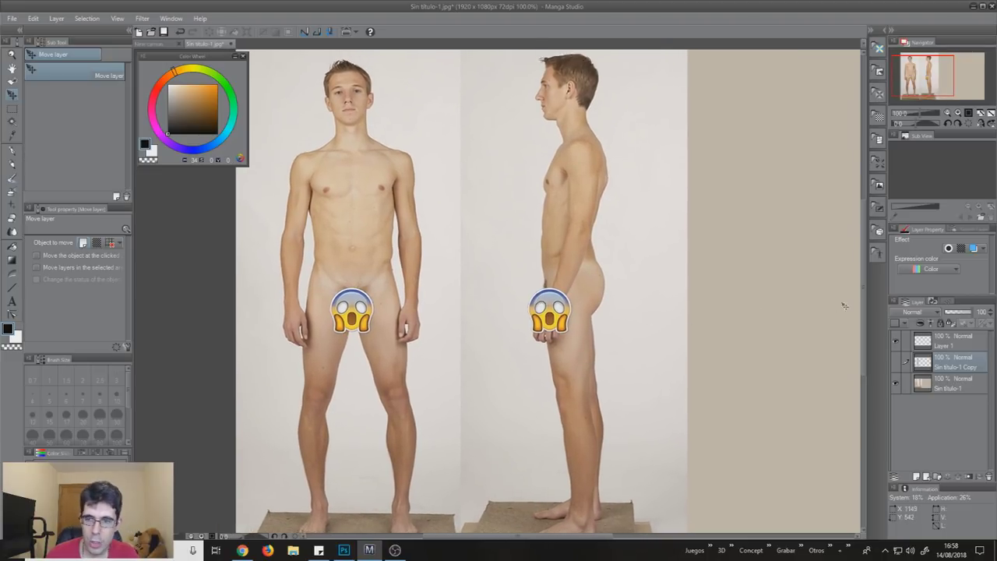
left_click(896, 362)
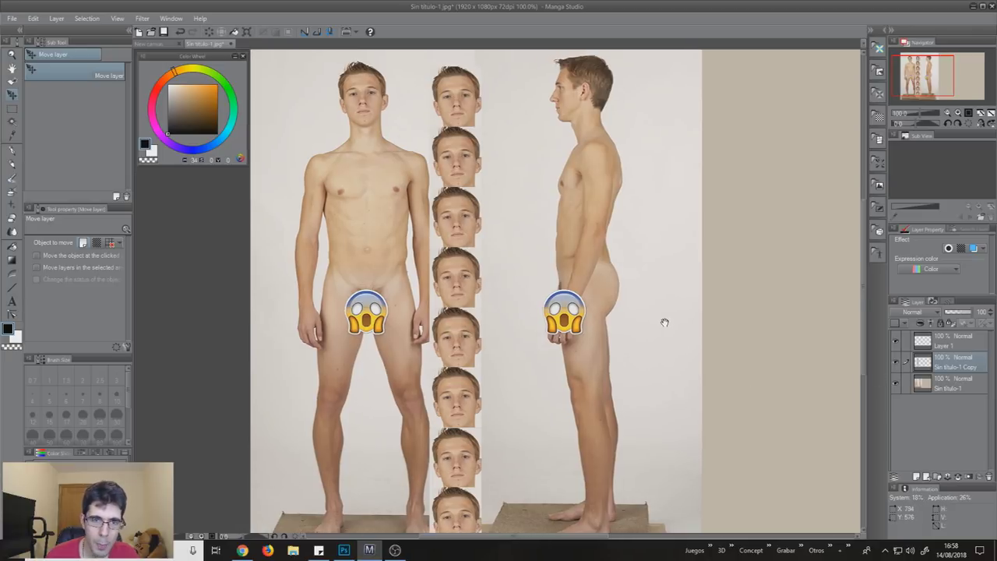
left_click_drag(647, 319, 675, 327)
left_click_drag(609, 308, 607, 278)
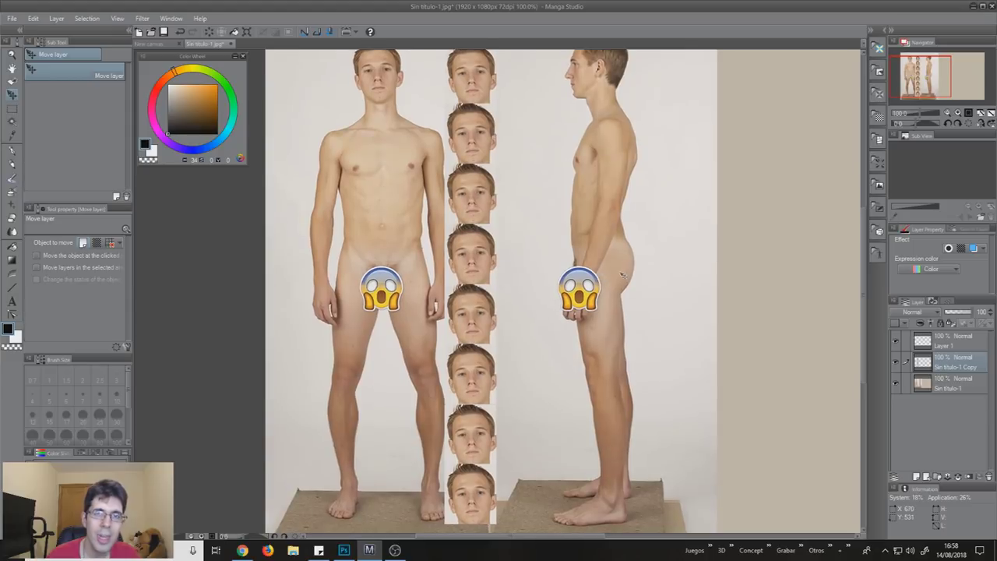
scroll(591, 363, "down", 2)
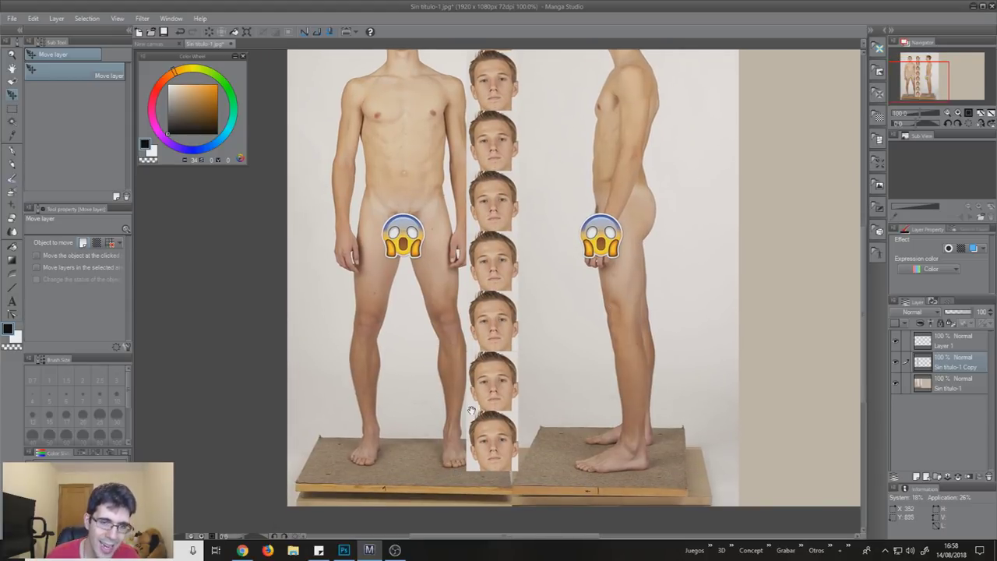
scroll(472, 410, "up", 2)
scroll(408, 193, "up", 1)
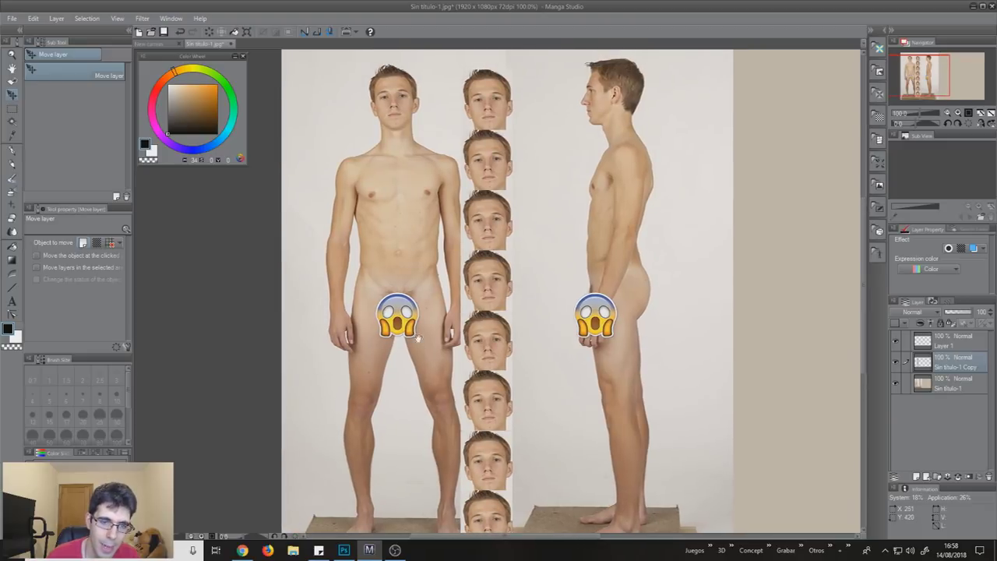
scroll(414, 305, "down", 3)
Set the watercolor brush to size 11.4 on Layer 1, undoing test strokes near the foot
key("b")
left_click(942, 343)
scroll(508, 393, "down", 1)
left_click_drag(479, 414, 472, 417)
key("ctrl+z")
left_click_drag(459, 417, 483, 422)
key("ctrl+z")
key("ctrl+z")
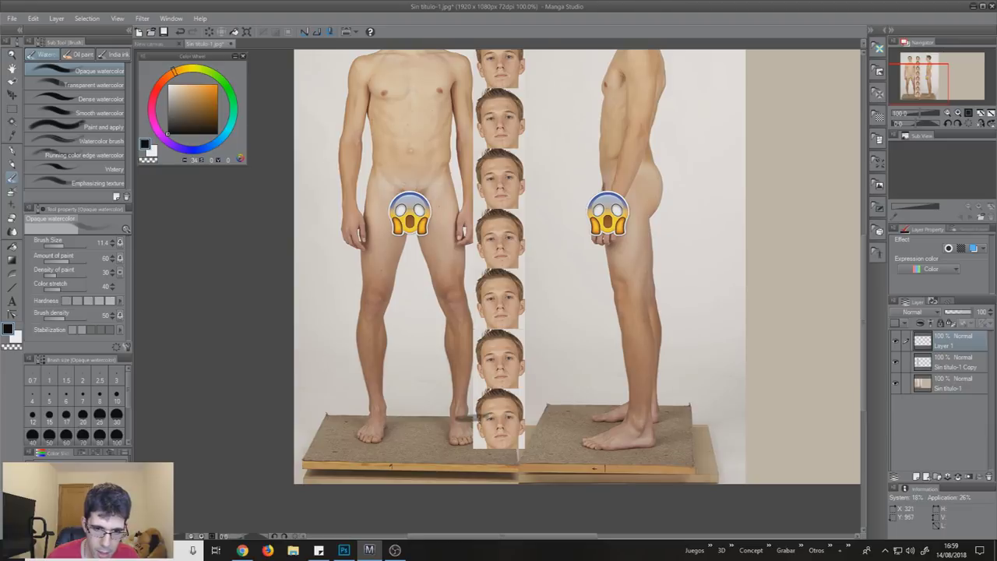
Switch to the G-pen at size 9.9 with bright red as the drawing colour
scroll(483, 413, "down", 2)
scroll(514, 405, "up", 2)
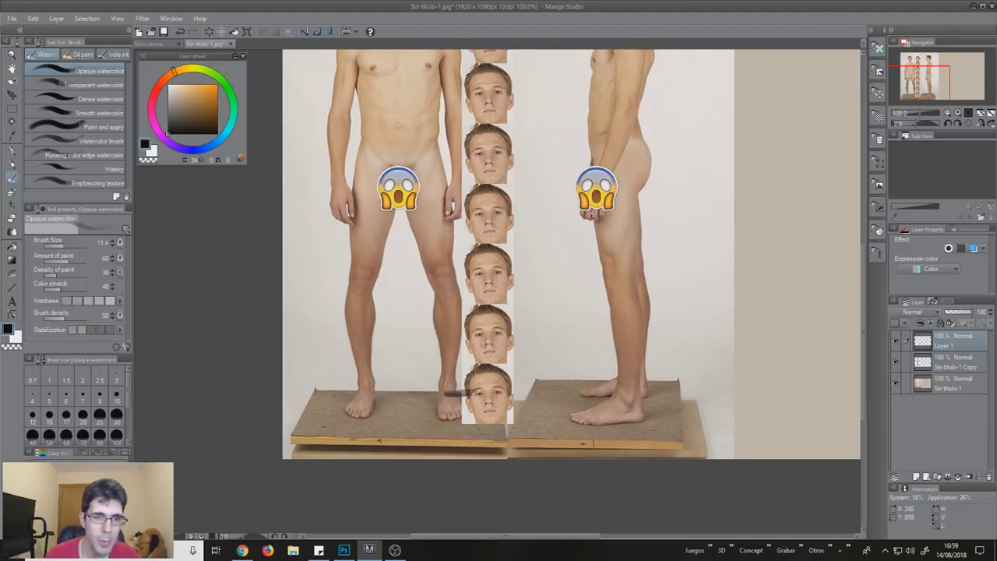
scroll(507, 377, "up", 3)
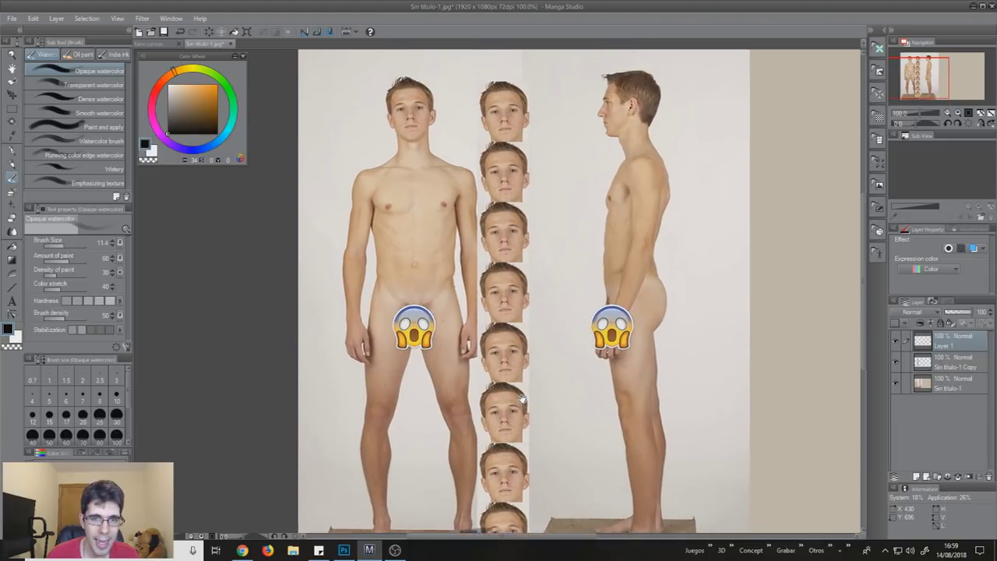
scroll(526, 252, "down", 3)
key("p")
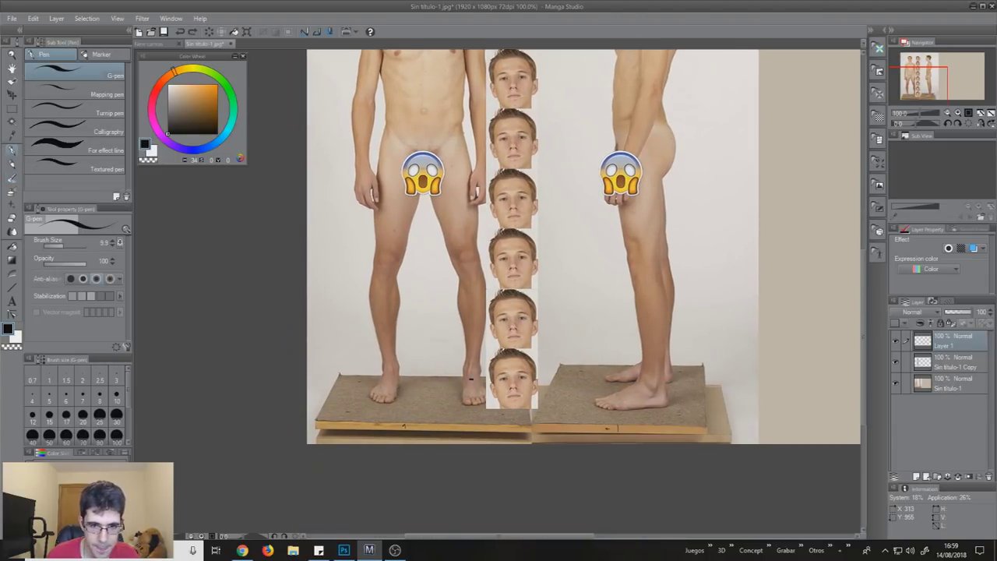
left_click_drag(173, 75, 158, 88)
left_click(219, 84)
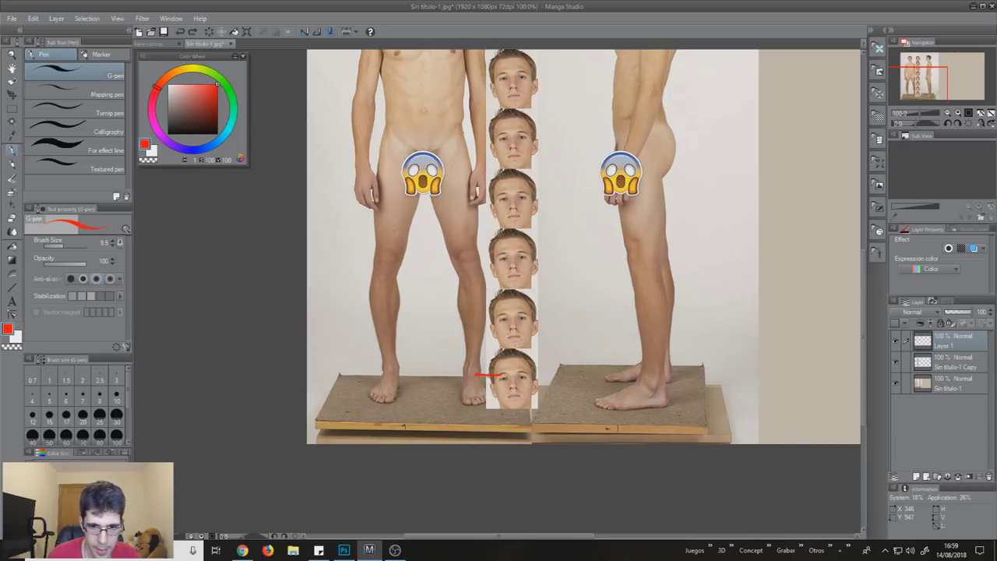
left_click_drag(499, 375, 520, 379)
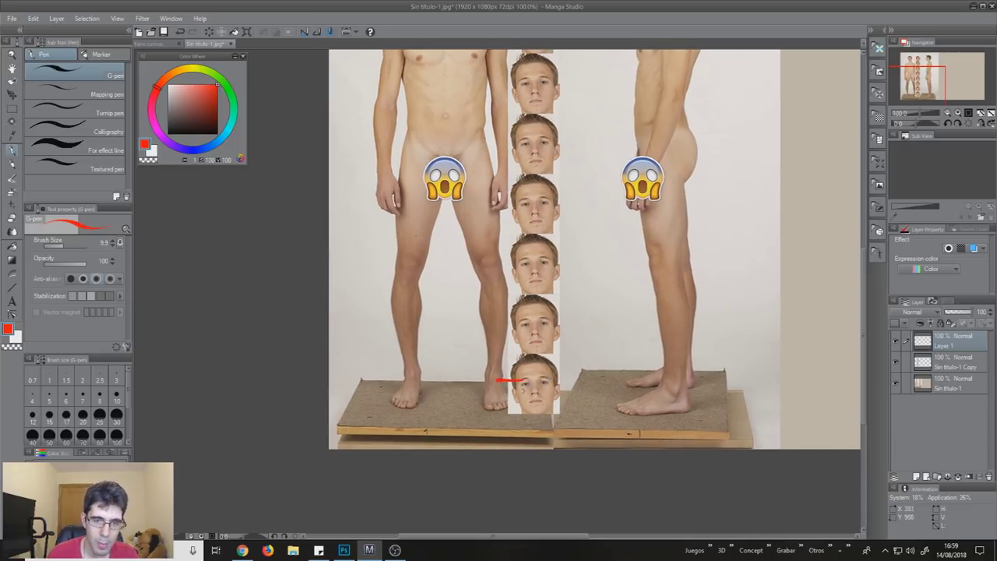
left_click_drag(507, 383, 496, 495)
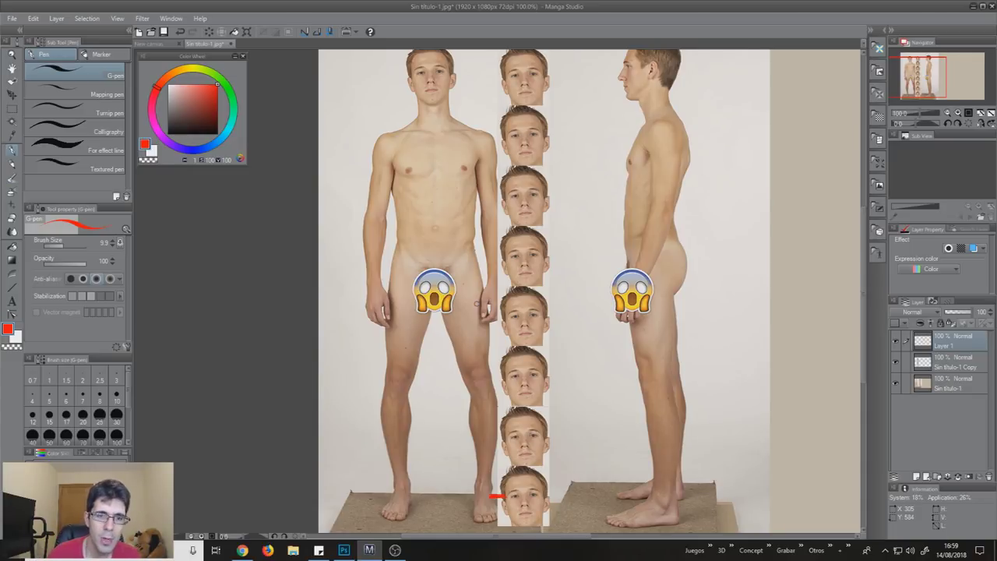
scroll(580, 288, "up", 3)
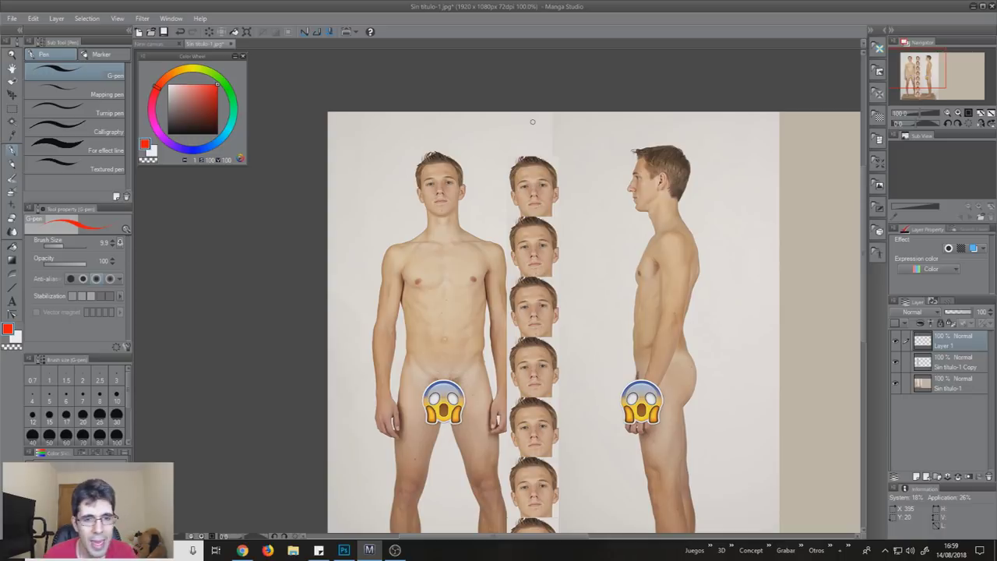
left_click_drag(452, 194, 479, 215)
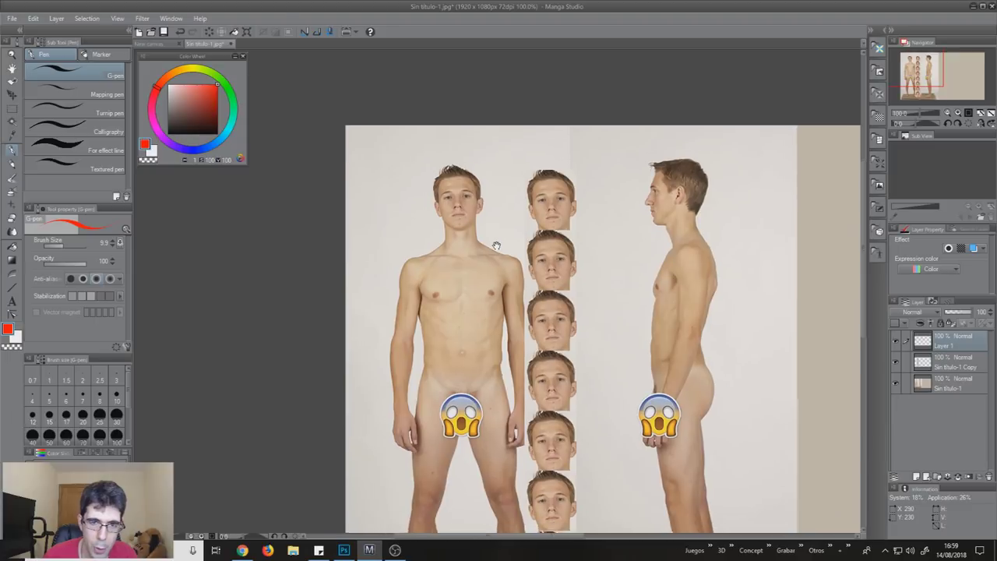
Draw a red line across the front figure's neck, undoing stray marks
left_click_drag(506, 261, 445, 223)
key("ctrl+z")
left_click_drag(421, 223, 458, 222)
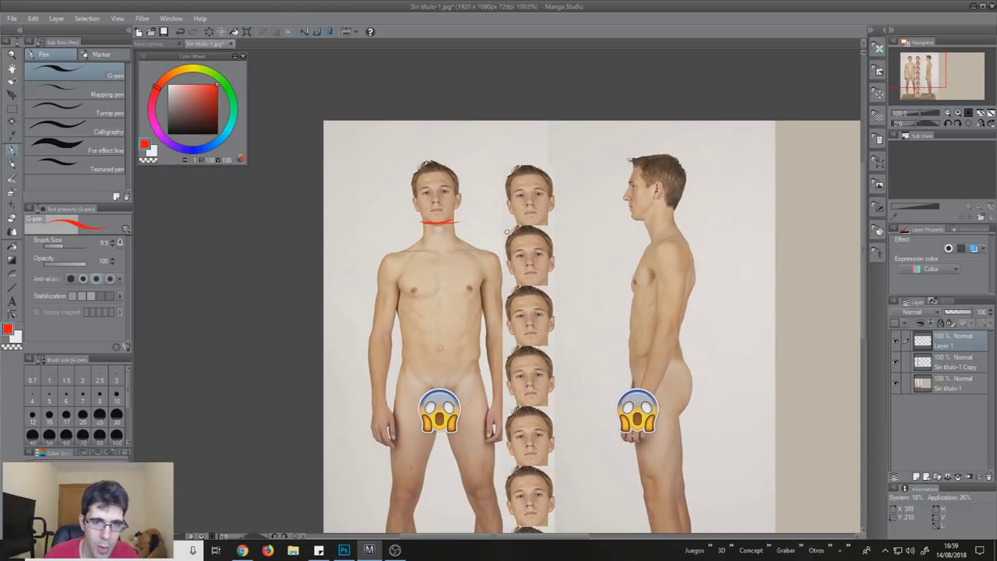
left_click_drag(505, 256, 493, 213)
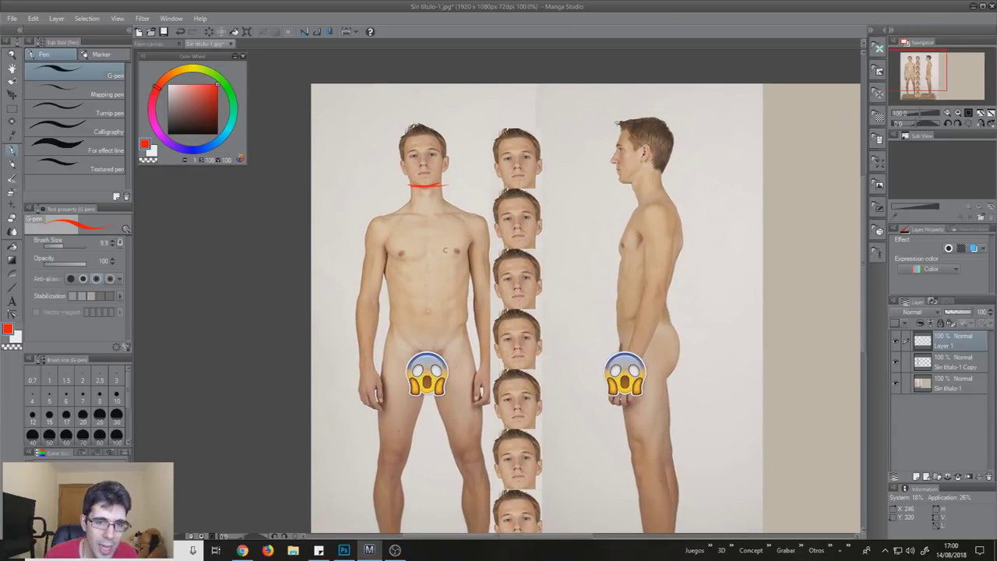
key("ctrl+z")
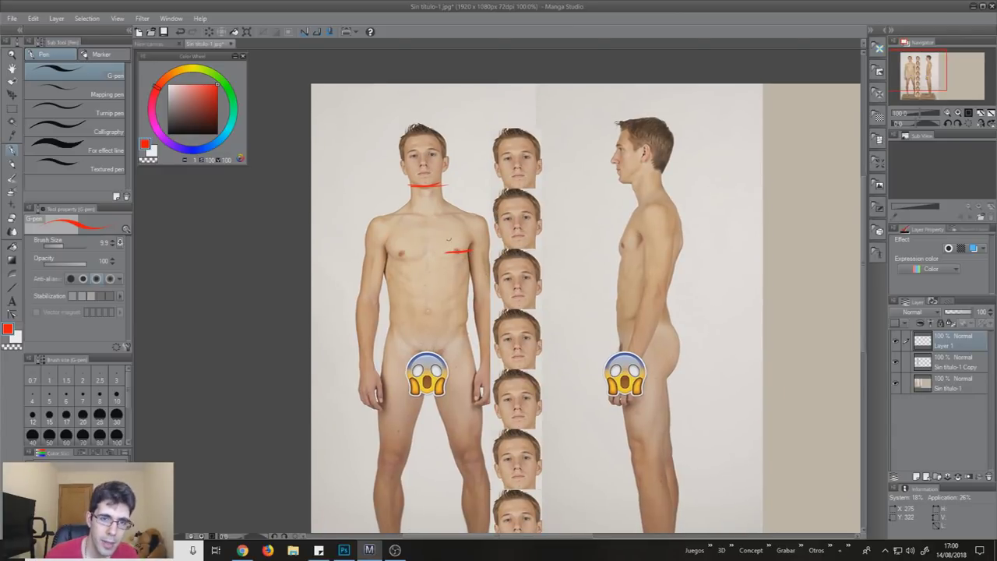
Add red guide lines at the front figure's navel and crotch levels
left_click_drag(473, 261, 476, 253)
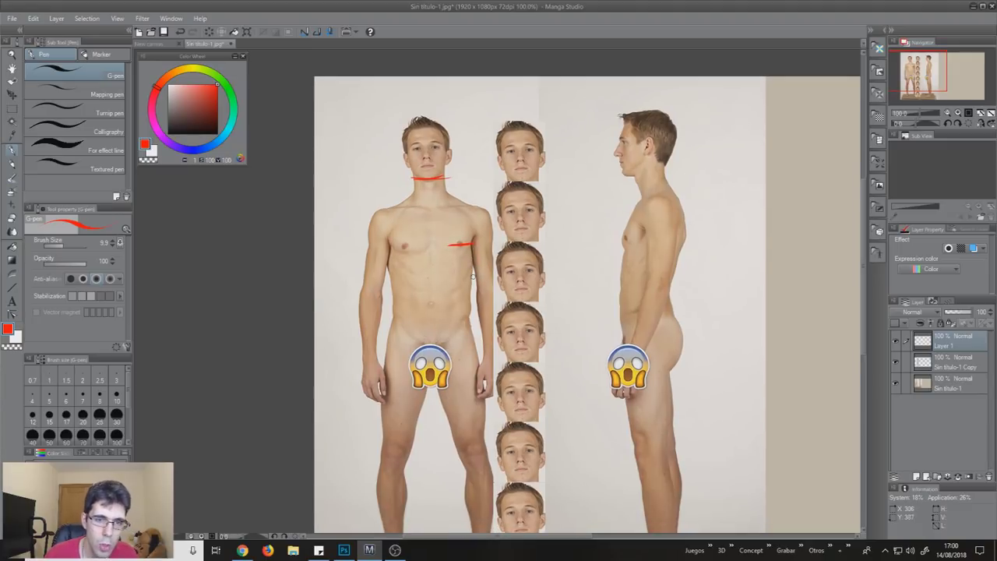
left_click_drag(465, 274, 466, 261)
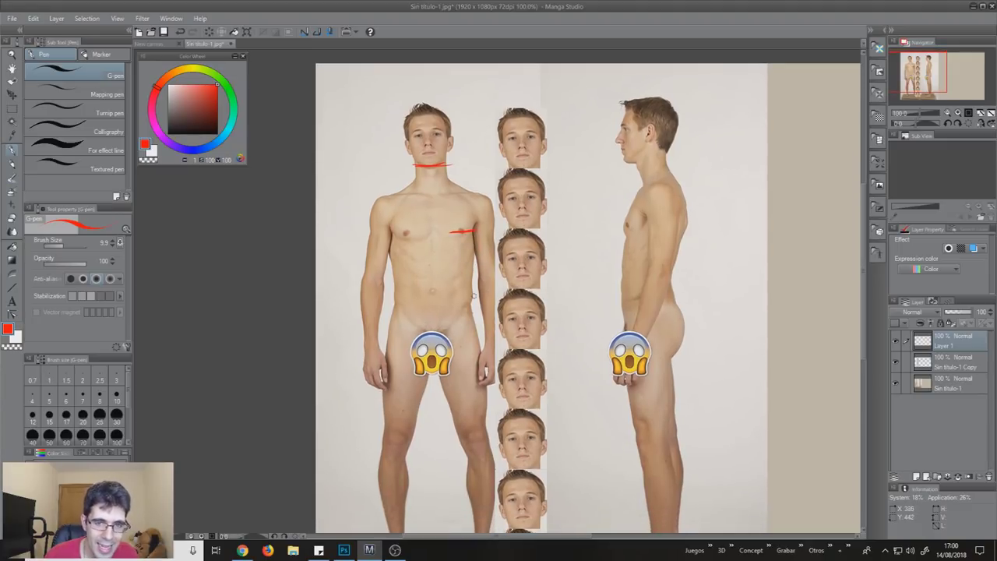
left_click_drag(422, 290, 448, 290)
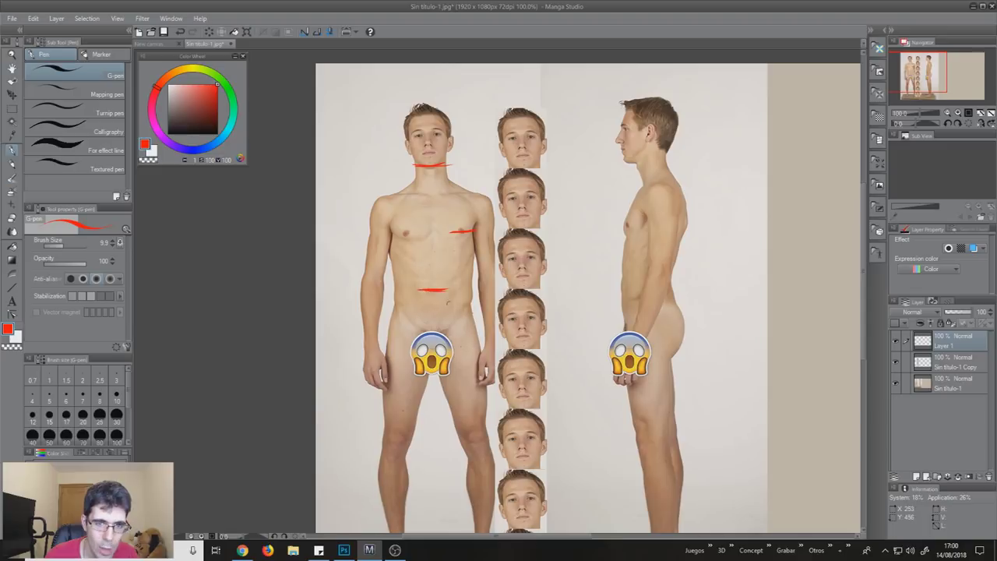
left_click_drag(483, 276, 480, 237)
left_click_drag(415, 311, 445, 312)
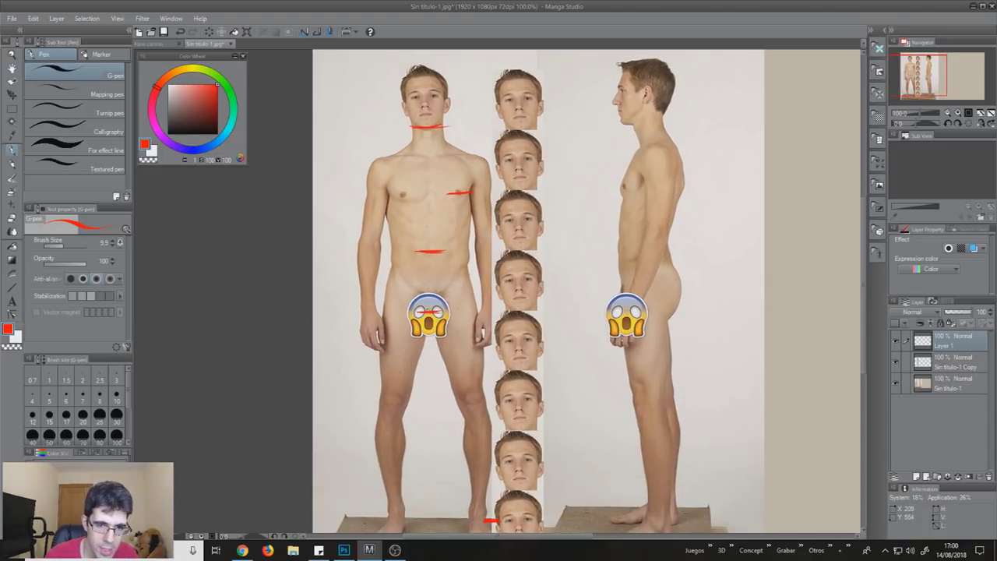
mouse_move(481, 290)
left_mouse_down()
mouse_move(478, 260)
mouse_move(460, 260)
left_mouse_up()
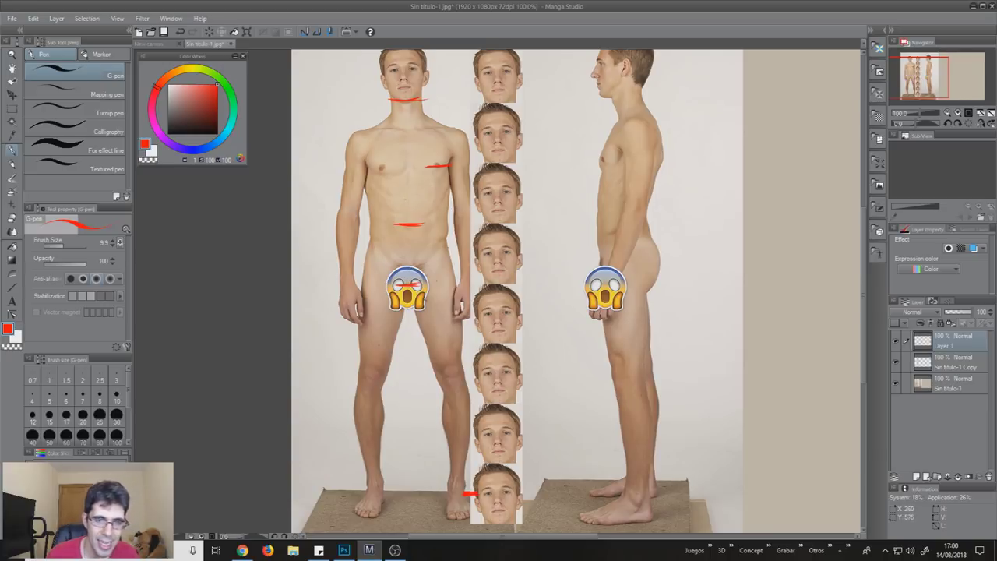
left_click_drag(413, 271, 424, 252)
Rectangle-select the lower four faces of the column on the Copy layer
left_click(950, 362)
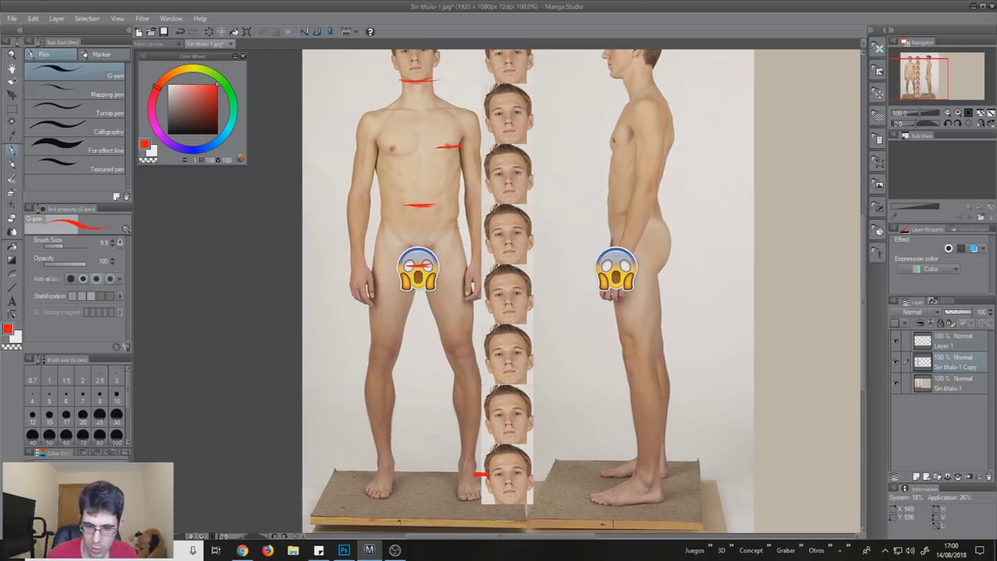
key("m")
mouse_move(536, 271)
left_mouse_down()
mouse_move(549, 260)
mouse_move(494, 504)
left_mouse_up()
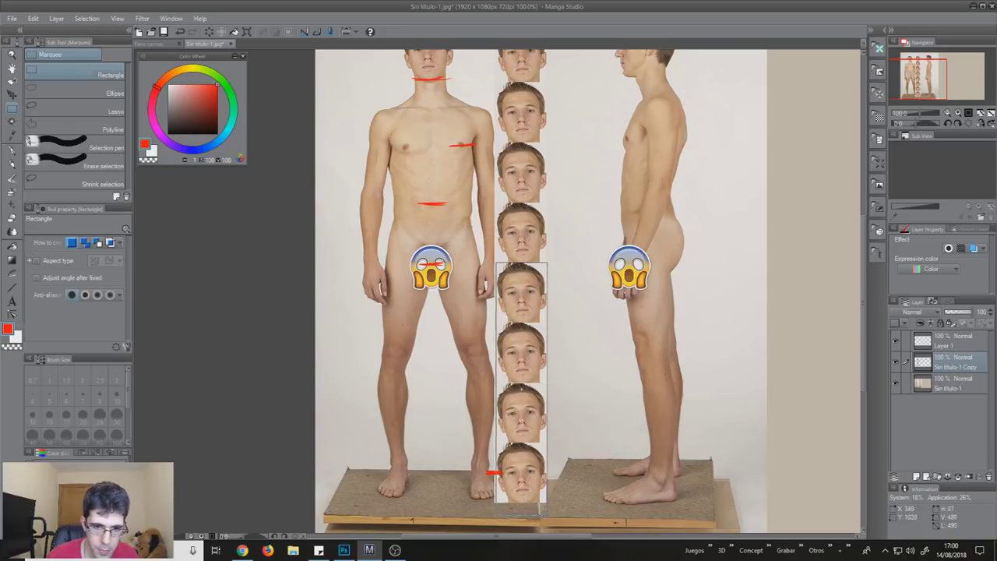
Copy and paste the four selected faces and move the copy beside the first column
key("ctrl+c")
key("ctrl+v")
key("k")
mouse_move(533, 356)
left_mouse_down()
mouse_move(549, 352)
mouse_move(460, 345)
mouse_move(574, 328)
left_mouse_up()
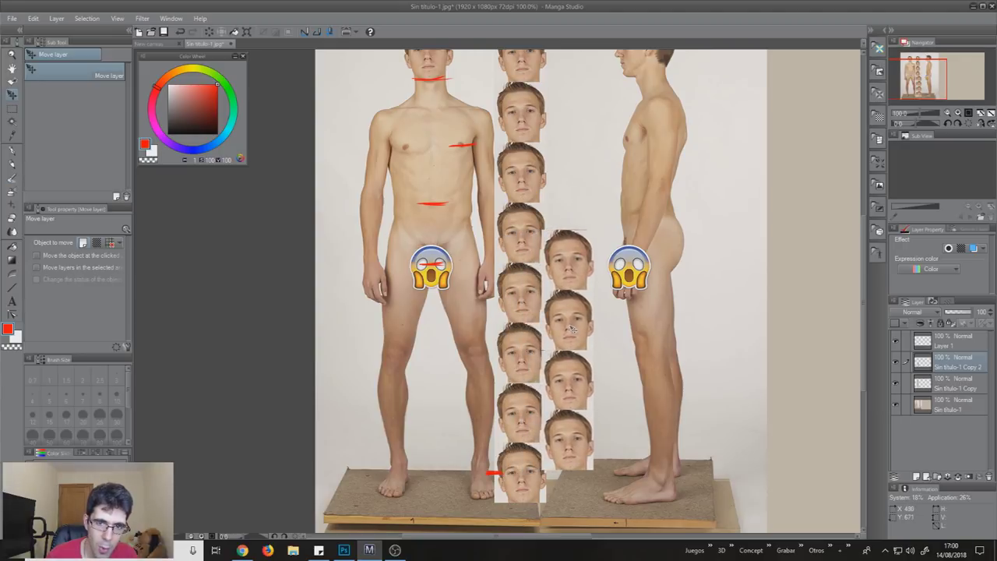
left_click_drag(574, 328, 576, 330)
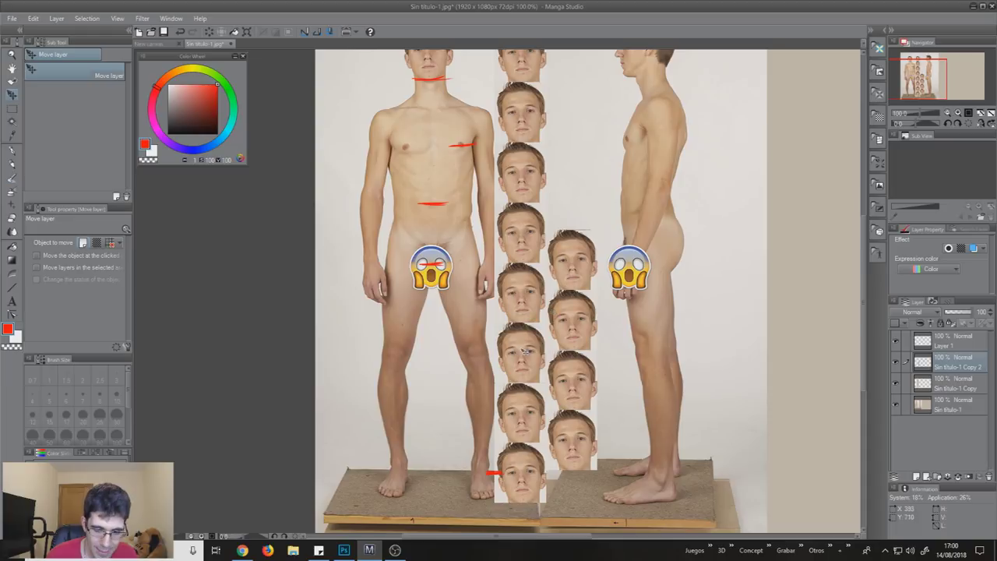
key("b")
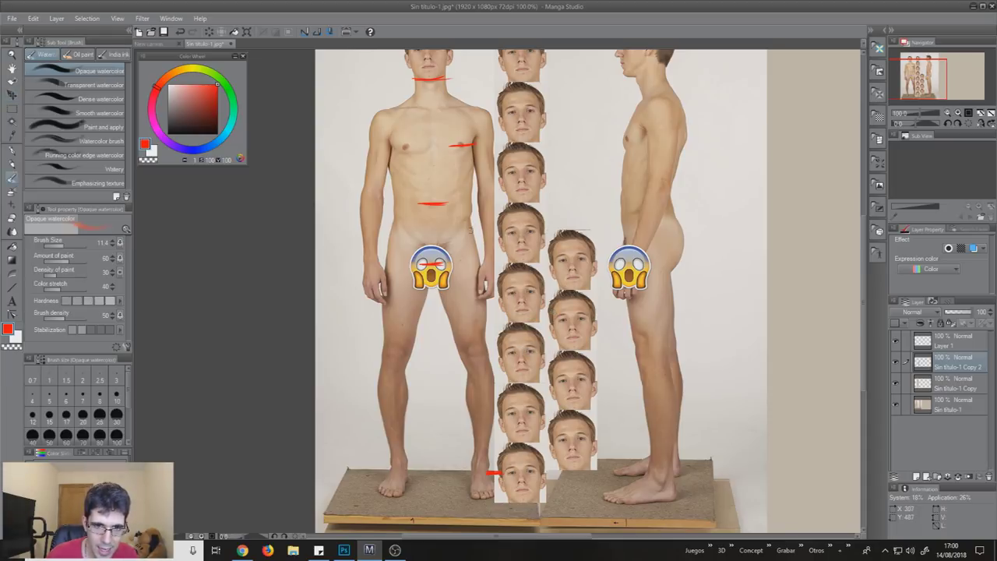
Draw a red vertical mark at the hip with a small label, plus a line across the knee
key("p")
mouse_move(463, 231)
left_mouse_down()
mouse_move(477, 230)
mouse_move(455, 264)
left_mouse_up()
key("ctrl+z")
left_click_drag(452, 207, 456, 257)
left_click_drag(459, 212, 466, 224)
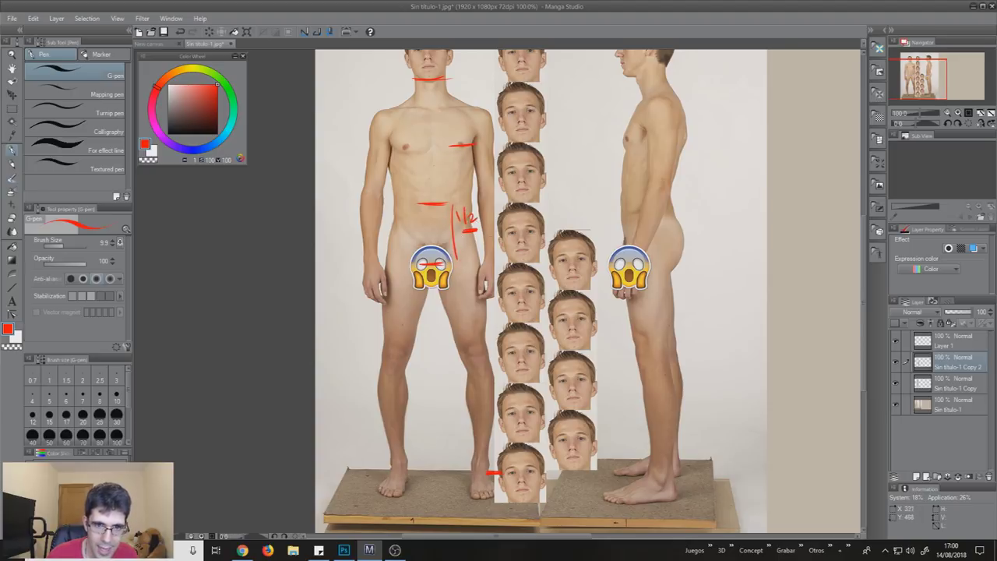
scroll(520, 273, "down", 2)
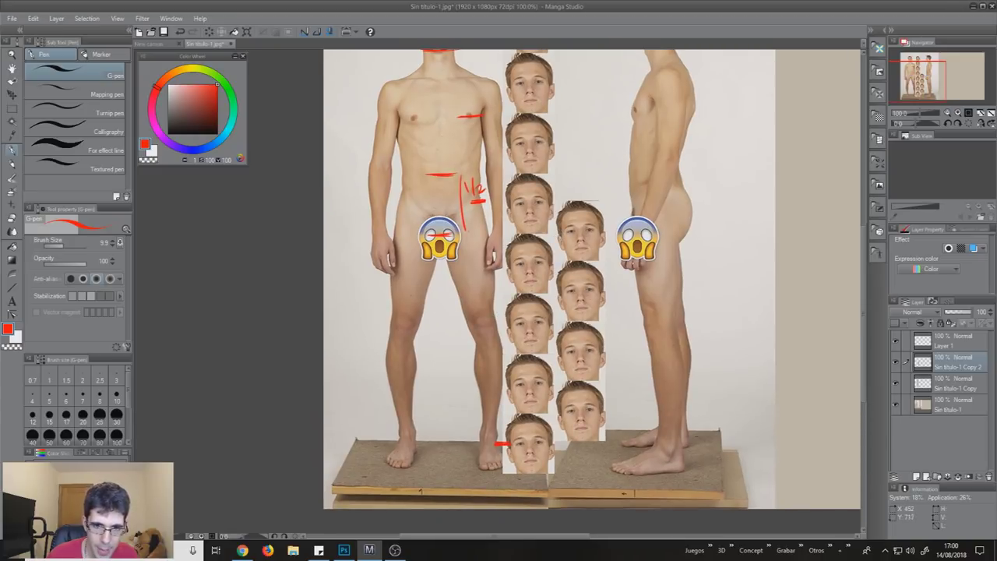
left_click_drag(467, 322, 502, 320)
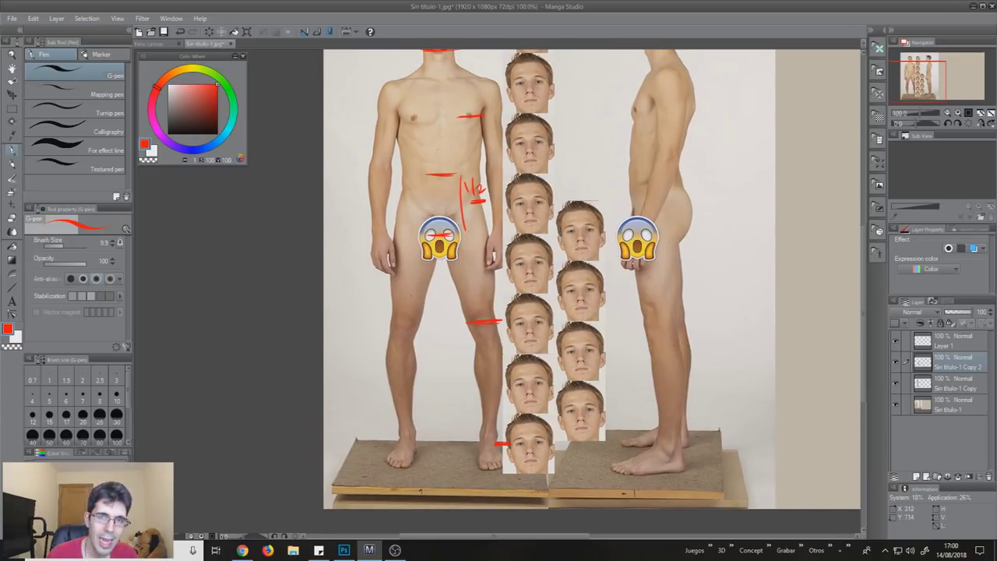
Draw the hip-to-knee vertical guide and label both leg sections 2
scroll(503, 345, "down", 3)
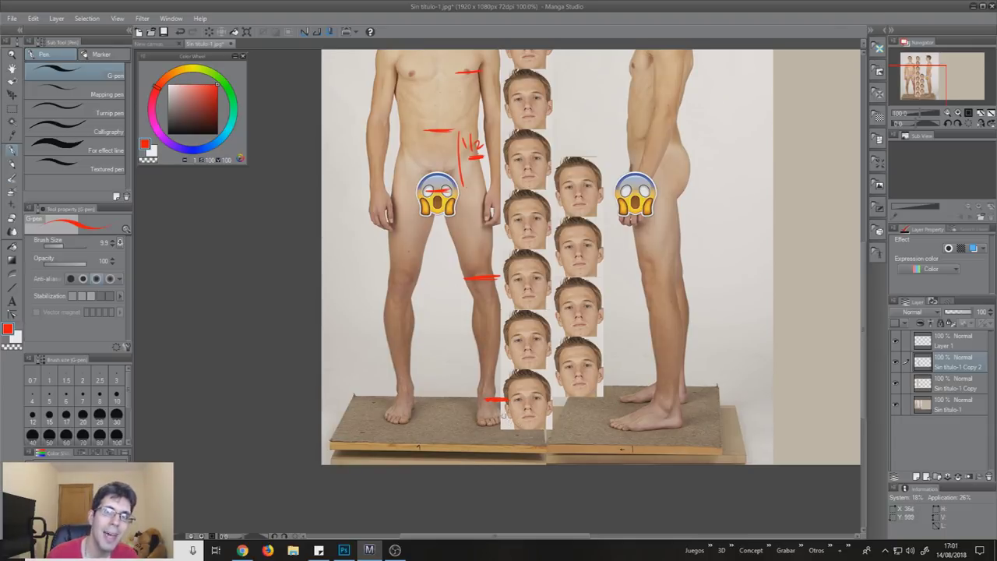
left_click_drag(490, 355, 503, 419)
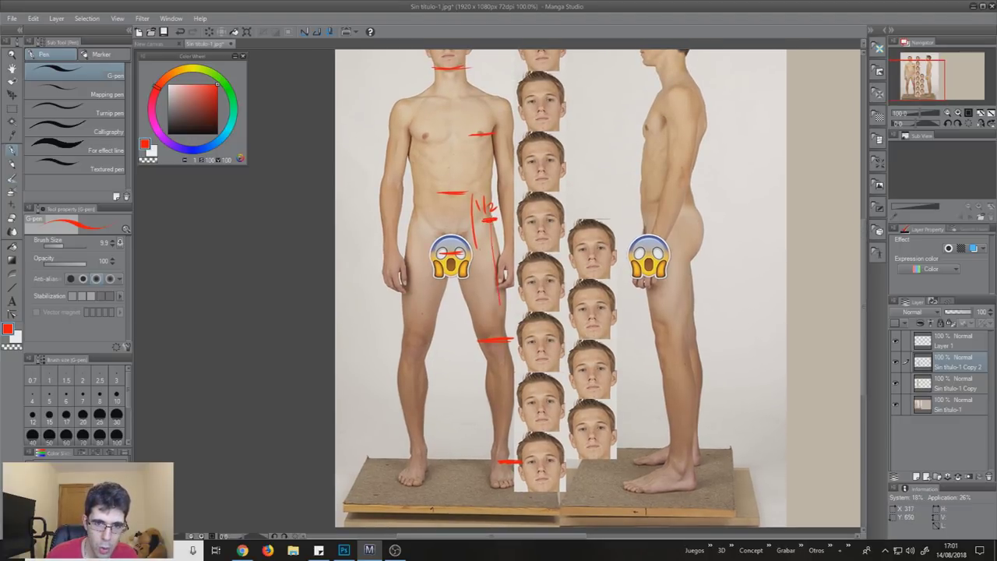
left_click_drag(489, 221, 498, 340)
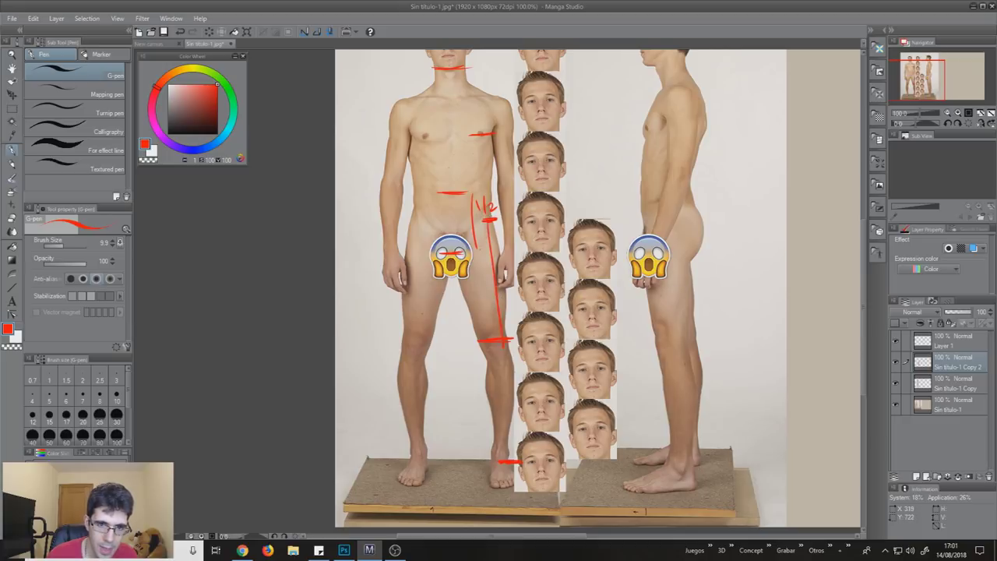
left_click_drag(479, 276, 492, 288)
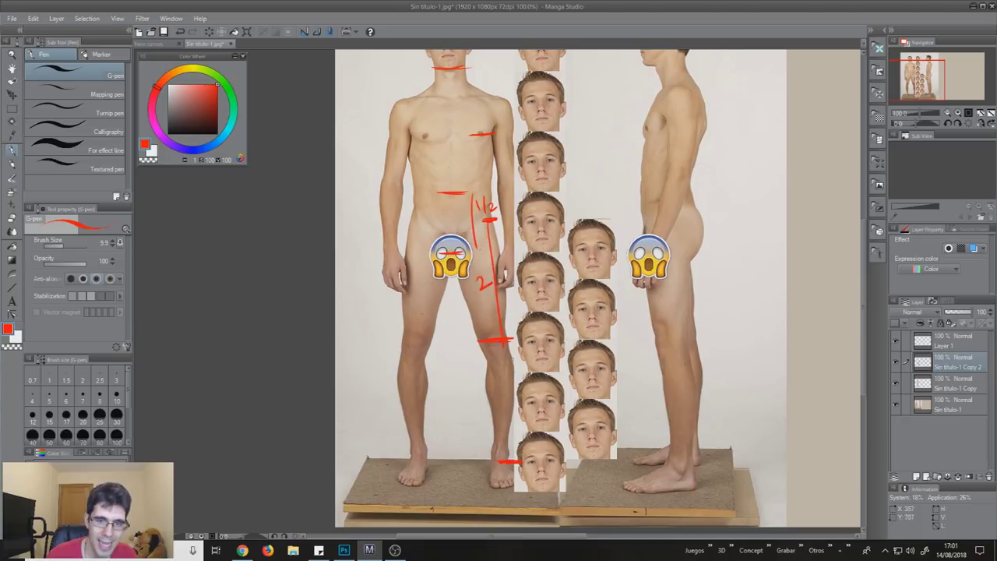
key("ctrl+z")
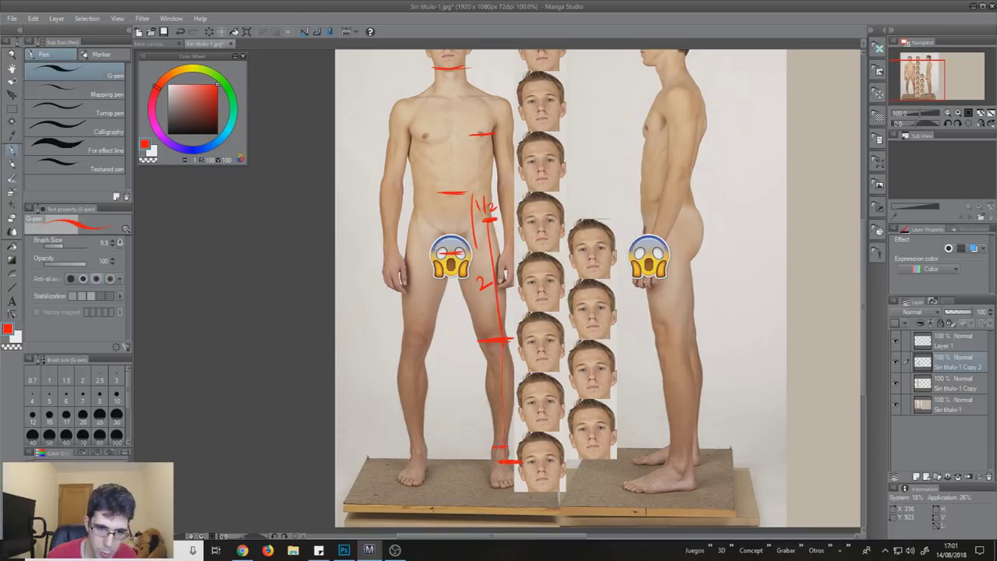
left_click_drag(482, 396, 491, 411)
Recentre the figures and tilt the canvas diagonally
left_click_drag(521, 377, 516, 431)
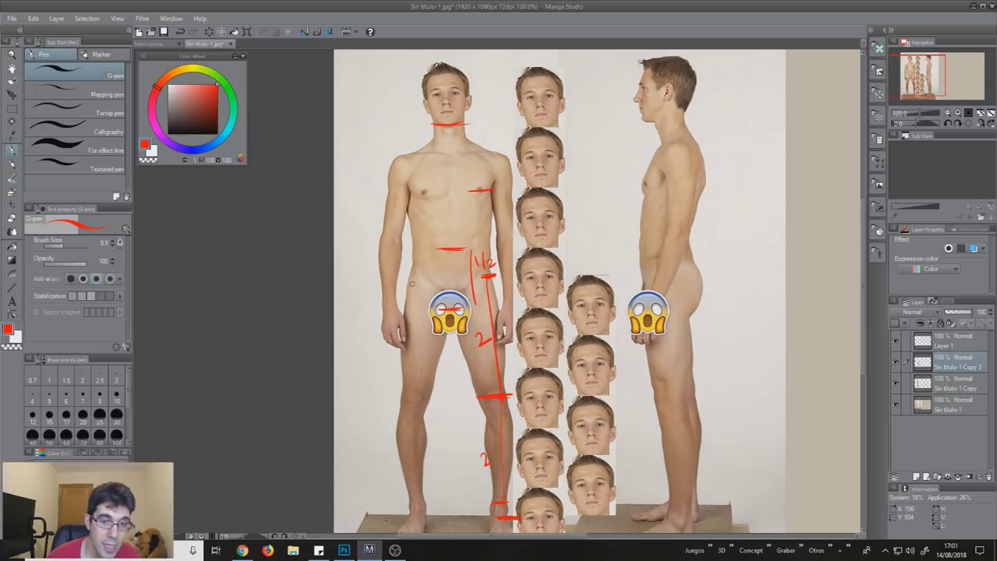
left_click_drag(506, 298, 484, 245)
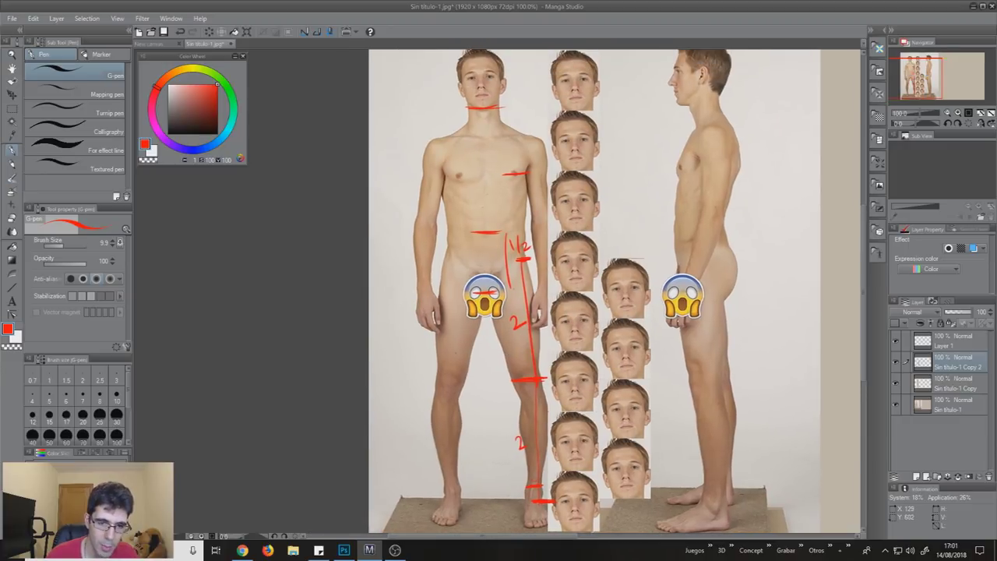
key("r")
mouse_move(479, 234)
left_mouse_down()
mouse_move(503, 368)
mouse_move(484, 246)
mouse_move(476, 267)
left_mouse_up()
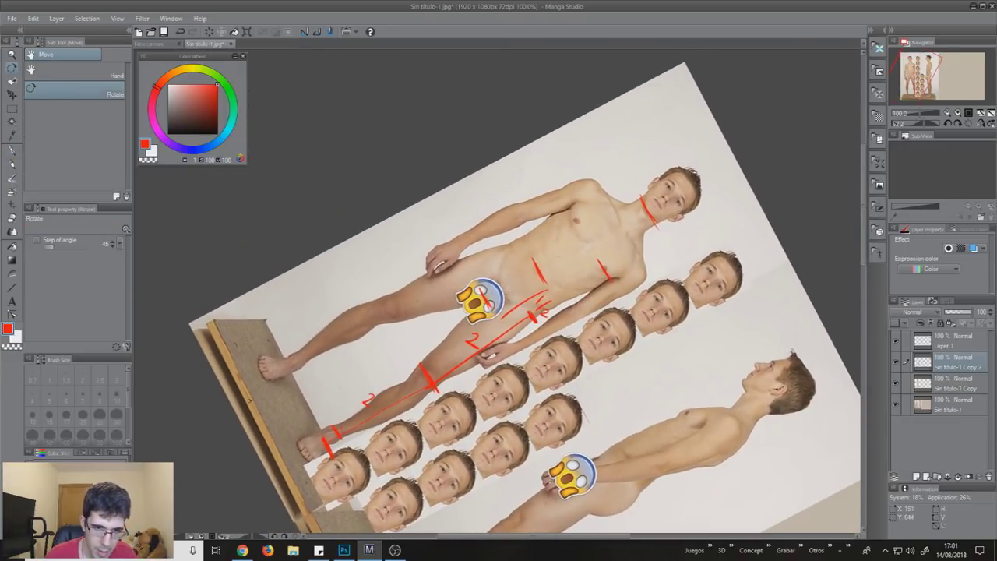
Draw a straight red full-height line along the figure with an end tick, labelled 7 1/2
key("b")
left_click_drag(281, 299, 693, 79)
key("ctrl+z")
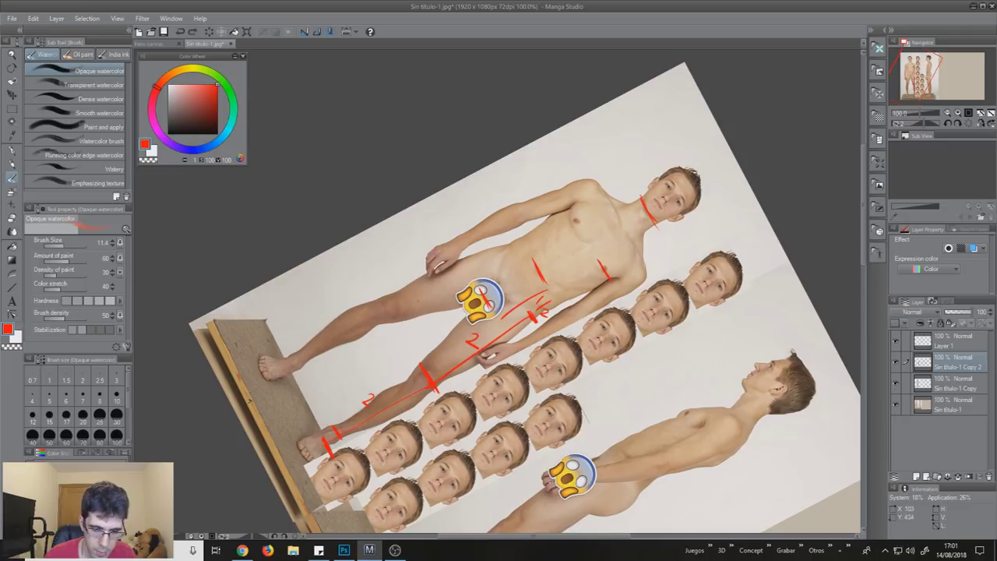
key("p")
mouse_move(268, 310)
left_mouse_down()
mouse_move(689, 99)
mouse_move(678, 126)
left_mouse_up()
left_click_drag(265, 305, 274, 321)
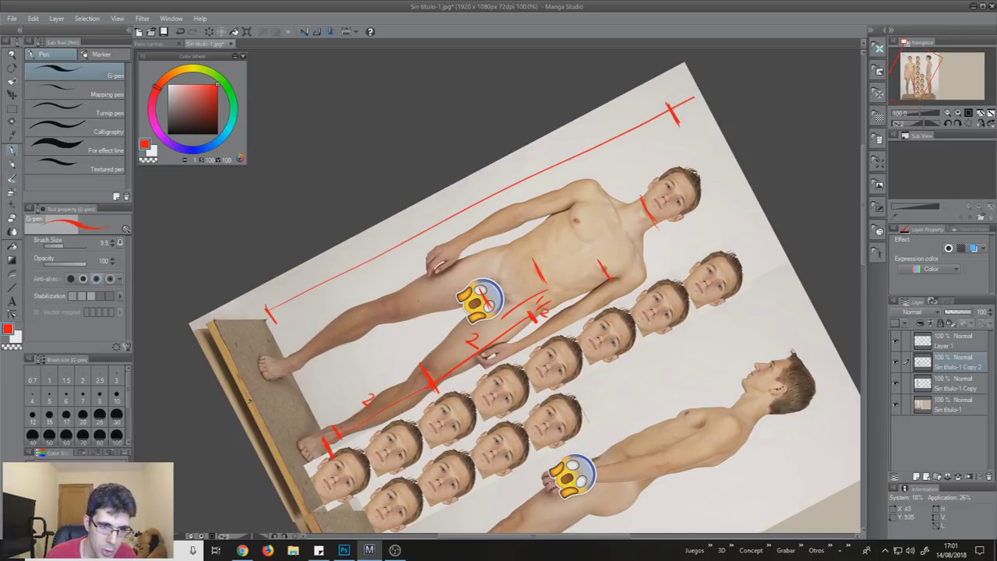
mouse_move(428, 208)
left_mouse_down()
mouse_move(434, 222)
mouse_move(471, 203)
left_mouse_up()
Turn the canvas back upright and write 7/8 beside the upper guide section
key("r")
left_click_drag(525, 219, 466, 235)
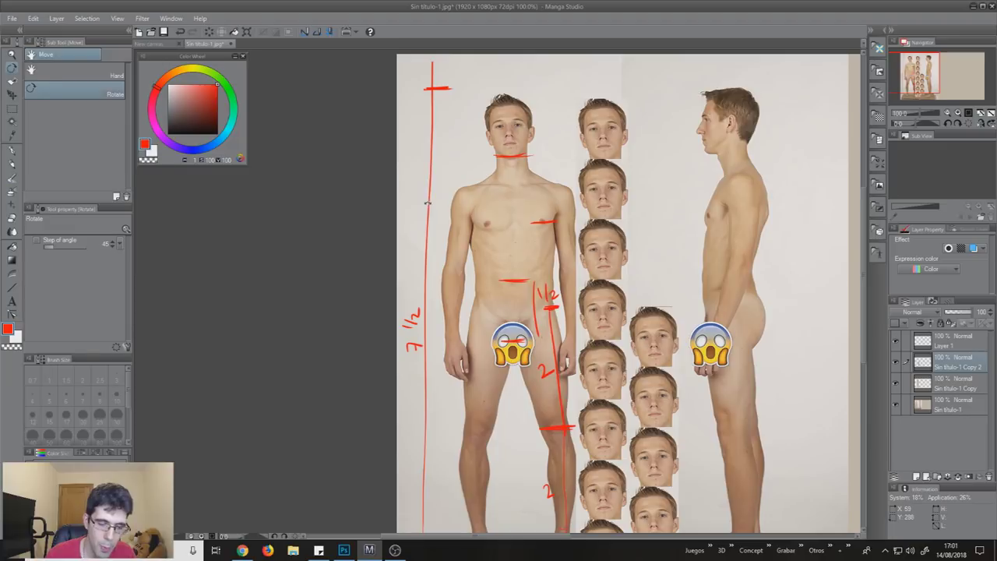
key("p")
mouse_move(412, 182)
left_mouse_down()
mouse_move(407, 201)
mouse_move(420, 199)
left_mouse_up()
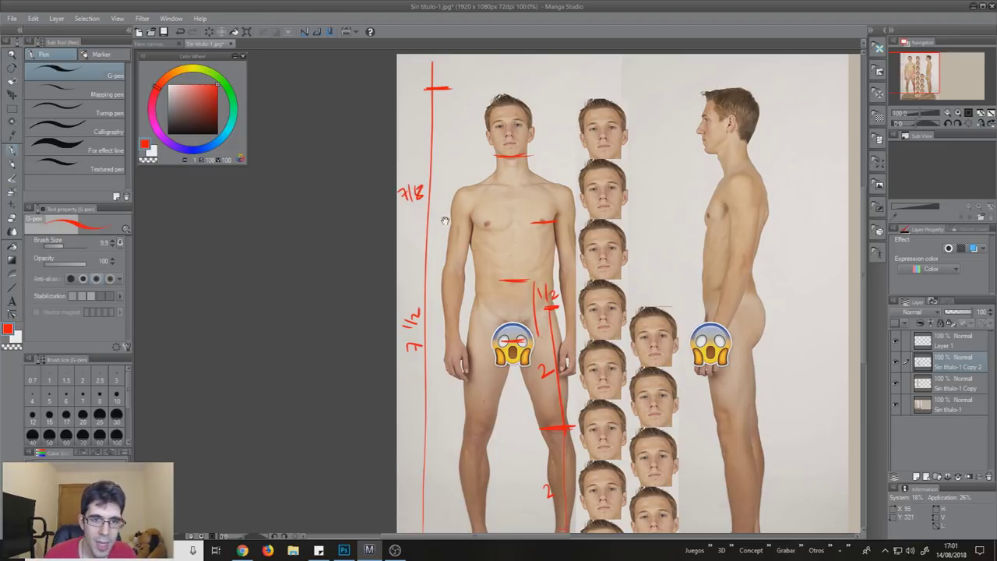
left_click_drag(446, 222, 441, 240)
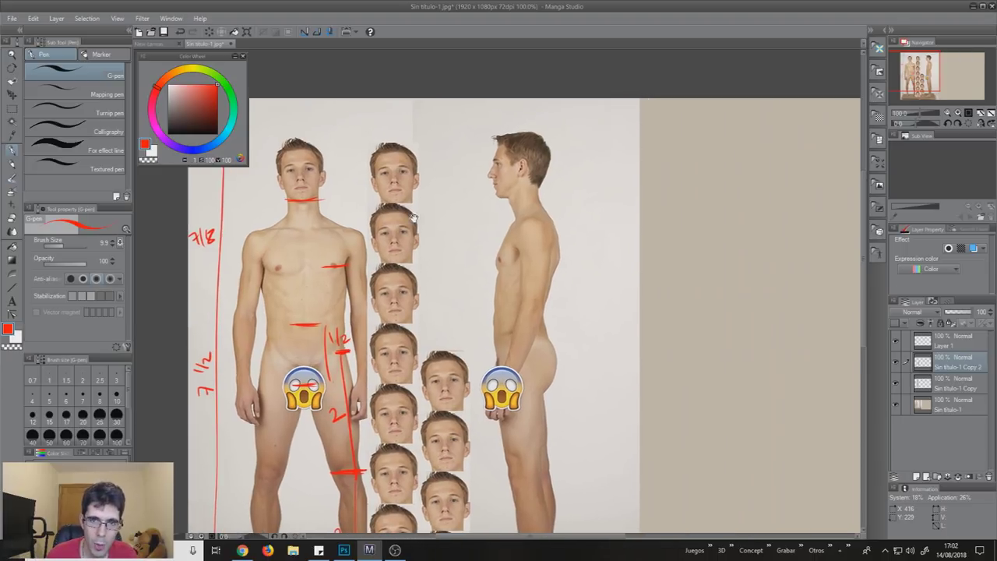
left_click_drag(609, 195, 413, 218)
Sketch a round red figure with arcs, limb strokes and a small head oval on the beige area
mouse_move(651, 180)
left_mouse_down()
mouse_move(737, 206)
mouse_move(757, 240)
left_mouse_up()
mouse_move(632, 195)
left_mouse_down()
mouse_move(605, 257)
mouse_move(643, 263)
left_mouse_up()
left_click_drag(709, 234, 750, 245)
left_click_drag(577, 232, 597, 249)
left_click_drag(604, 262, 630, 326)
left_click_drag(753, 243, 716, 315)
left_click_drag(624, 326, 669, 333)
left_click_drag(717, 312, 683, 320)
mouse_move(663, 191)
left_mouse_down()
mouse_move(684, 219)
mouse_move(670, 231)
mouse_move(686, 267)
mouse_move(715, 243)
left_mouse_up()
left_click_drag(641, 246, 712, 243)
Add left-side lines and a right arm curve, retrace the head oval, undoing extra curves and box
left_click_drag(609, 251, 620, 317)
mouse_move(741, 234)
left_mouse_down()
mouse_move(732, 299)
mouse_move(689, 327)
left_mouse_up()
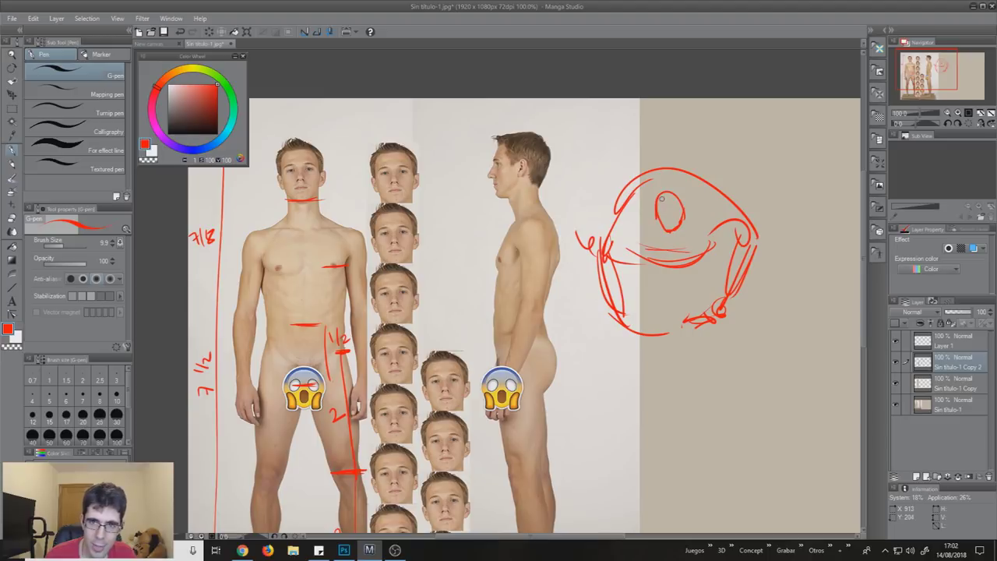
mouse_move(671, 205)
left_mouse_down()
mouse_move(672, 224)
mouse_move(682, 211)
left_mouse_up()
mouse_move(667, 163)
left_mouse_down()
mouse_move(609, 189)
mouse_move(733, 281)
left_mouse_up()
left_click_drag(684, 159, 636, 264)
key("ctrl+z")
key("ctrl+z")
key("ctrl+z")
left_click_drag(644, 184, 684, 197)
left_click_drag(688, 233, 686, 190)
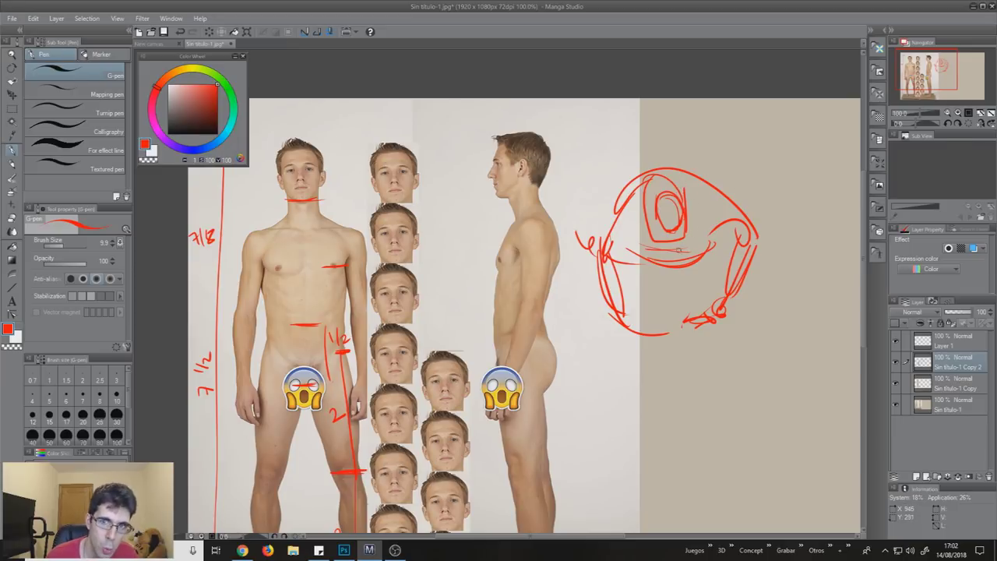
key("ctrl+z")
mouse_move(706, 145)
left_mouse_down()
mouse_move(688, 185)
mouse_move(699, 185)
left_mouse_up()
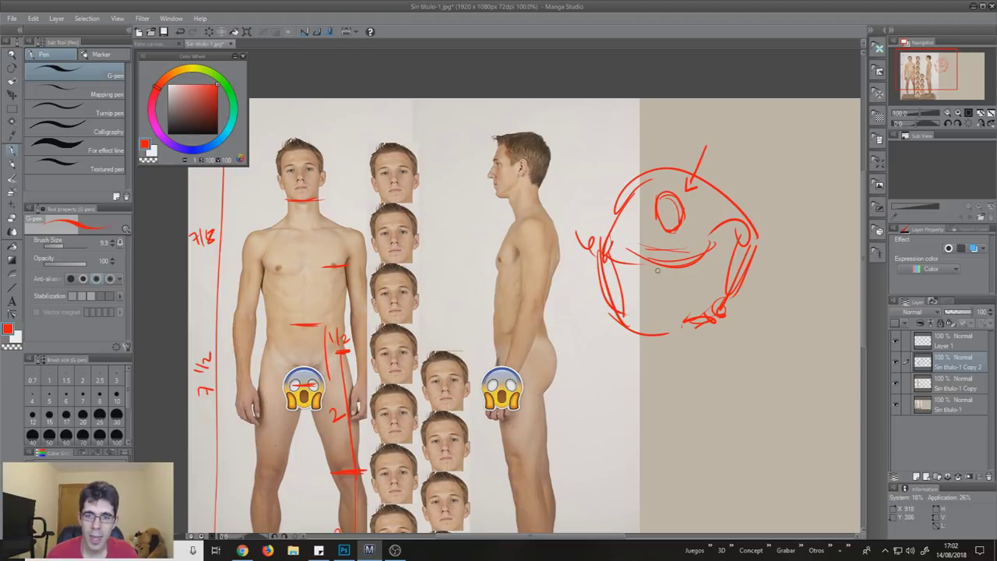
Pan the view slightly right and up around the round red sketch
left_click_drag(654, 279, 668, 277)
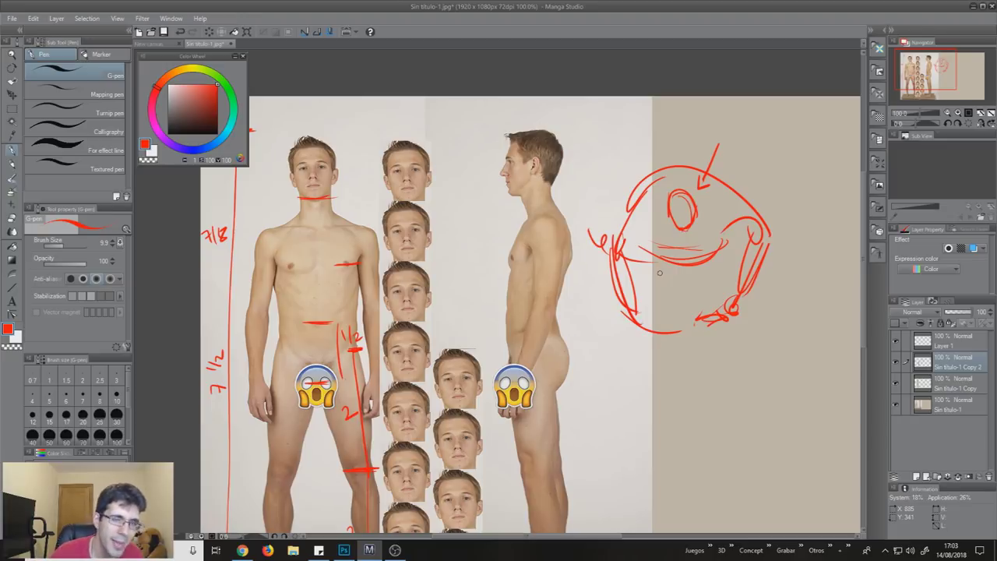
left_click_drag(545, 343, 583, 319)
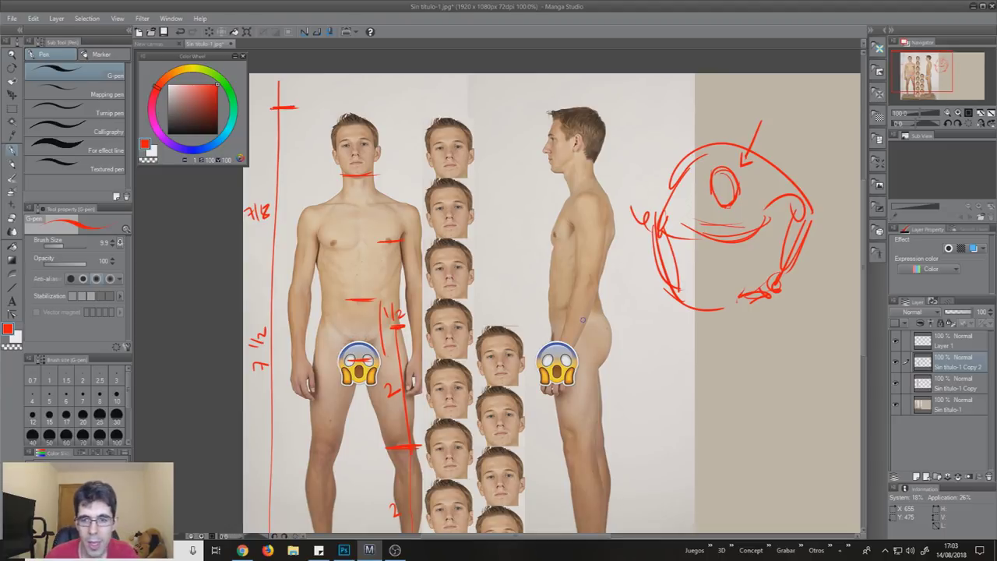
Add a stroke beside the round sketch, return to the front figure and tilt the canvas
left_click_drag(665, 320, 674, 264)
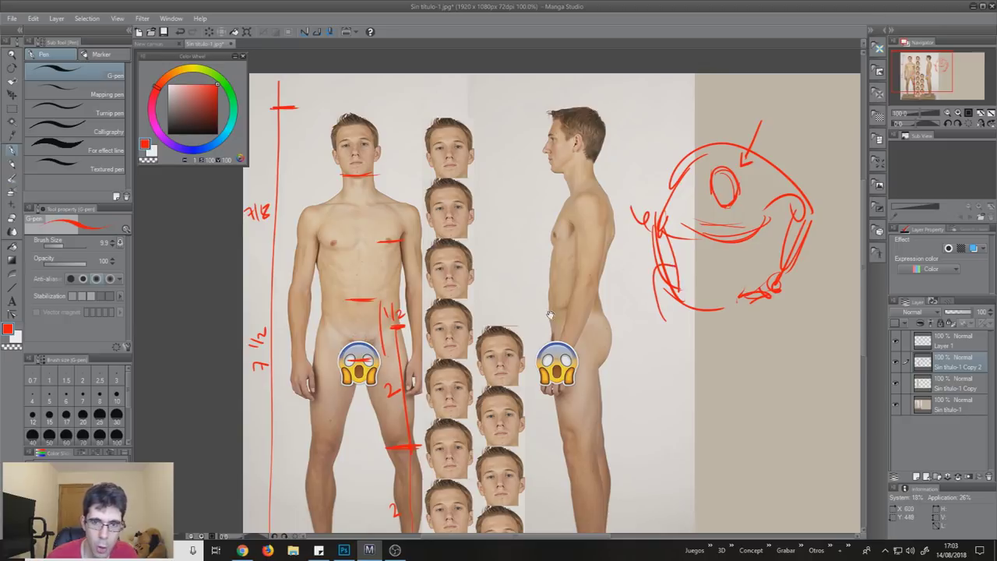
left_click_drag(554, 310, 593, 250)
left_click_drag(439, 338, 509, 322)
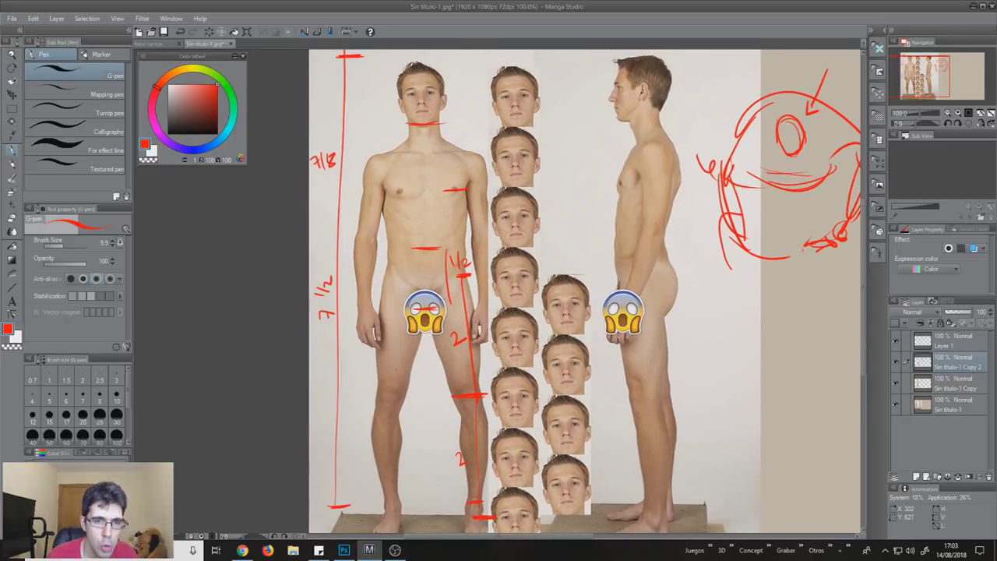
mouse_move(482, 233)
left_mouse_down()
mouse_move(430, 240)
mouse_move(481, 237)
mouse_move(486, 226)
left_mouse_up()
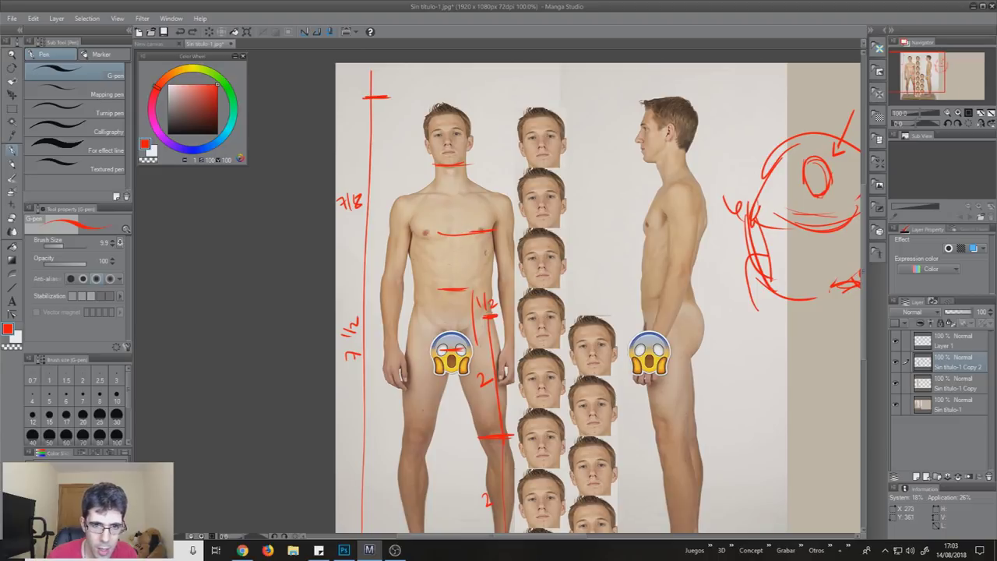
key("r")
left_click_drag(469, 267, 476, 339)
Draw long red guides across the chest, hips and neck
key("p")
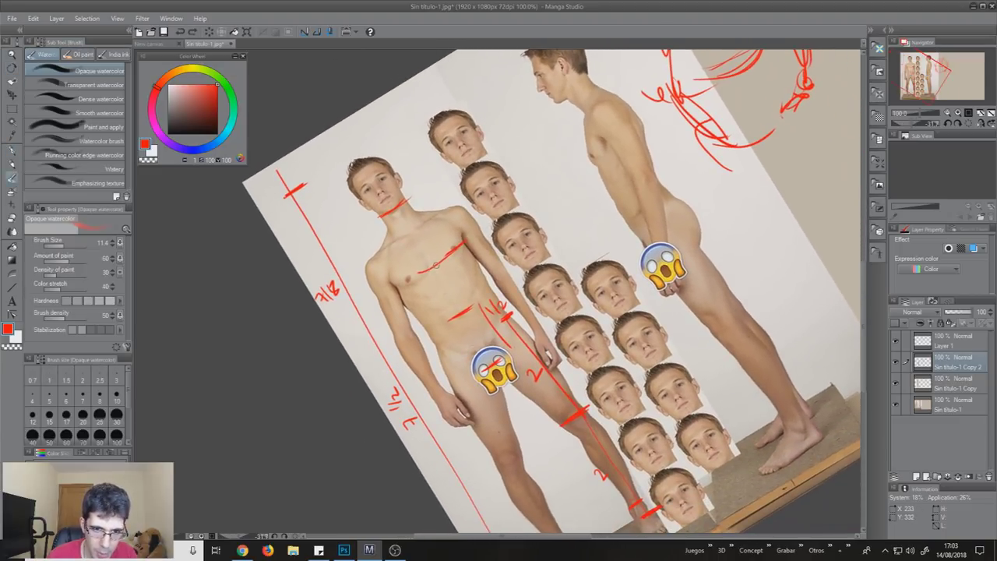
left_click_drag(405, 283, 471, 243)
left_click_drag(438, 334, 495, 295)
left_click_drag(533, 341, 456, 391)
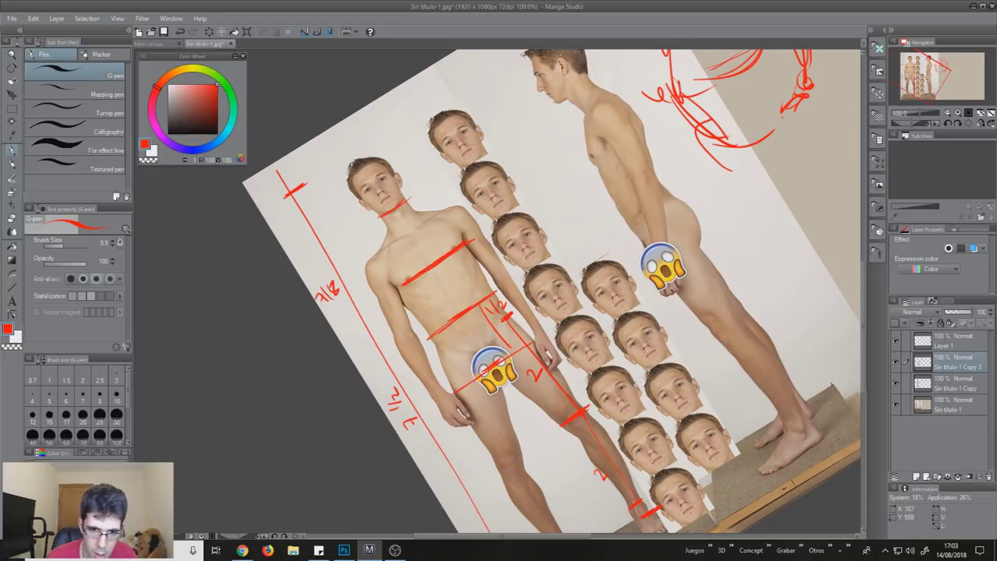
left_click_drag(435, 178, 354, 234)
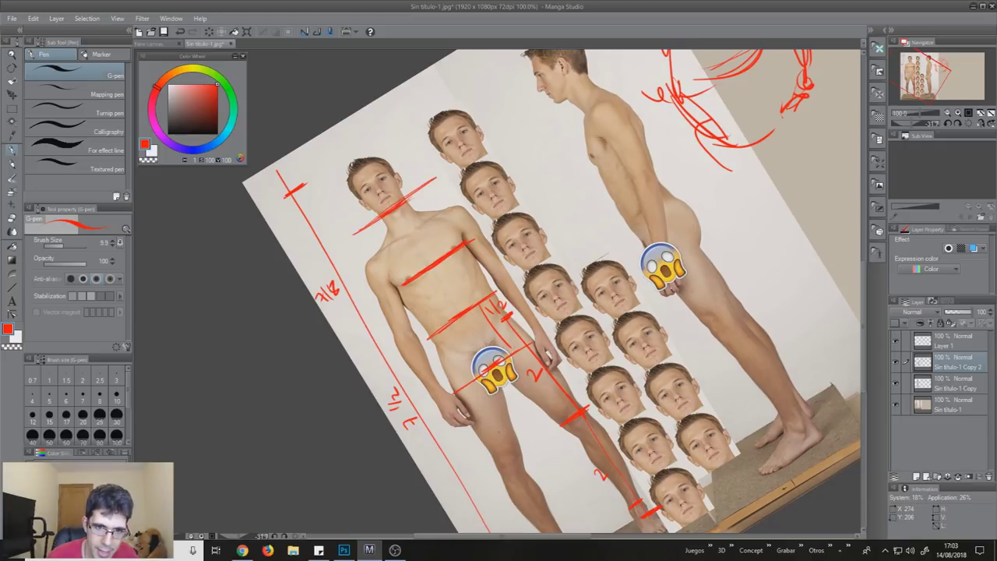
scroll(553, 291, "down", 3)
Extend the guides across the hips and thighs, then turn the canvas back upright
mouse_move(420, 273)
left_mouse_down()
mouse_move(499, 224)
mouse_move(474, 240)
left_mouse_up()
left_click_drag(388, 297, 458, 249)
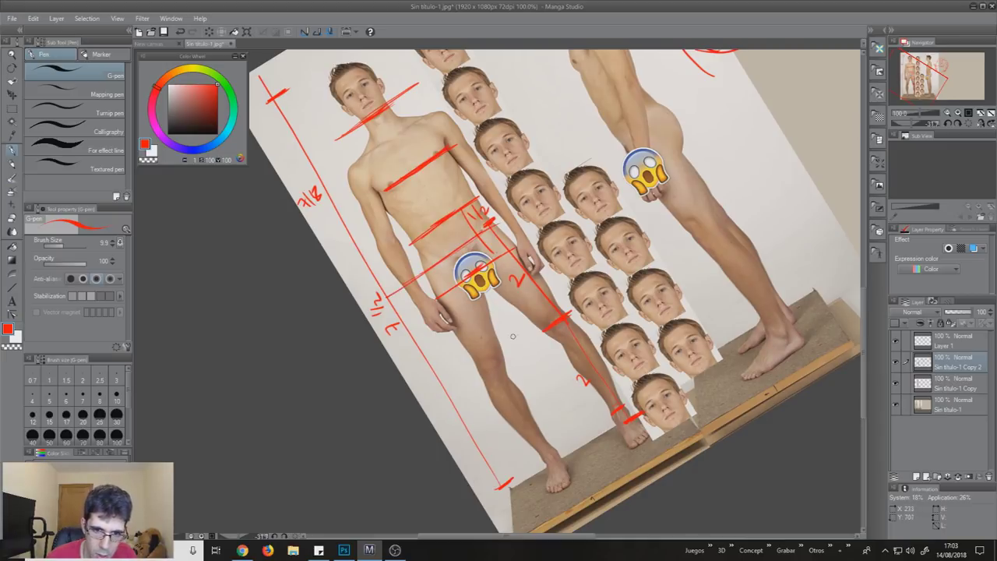
left_click_drag(535, 332, 445, 393)
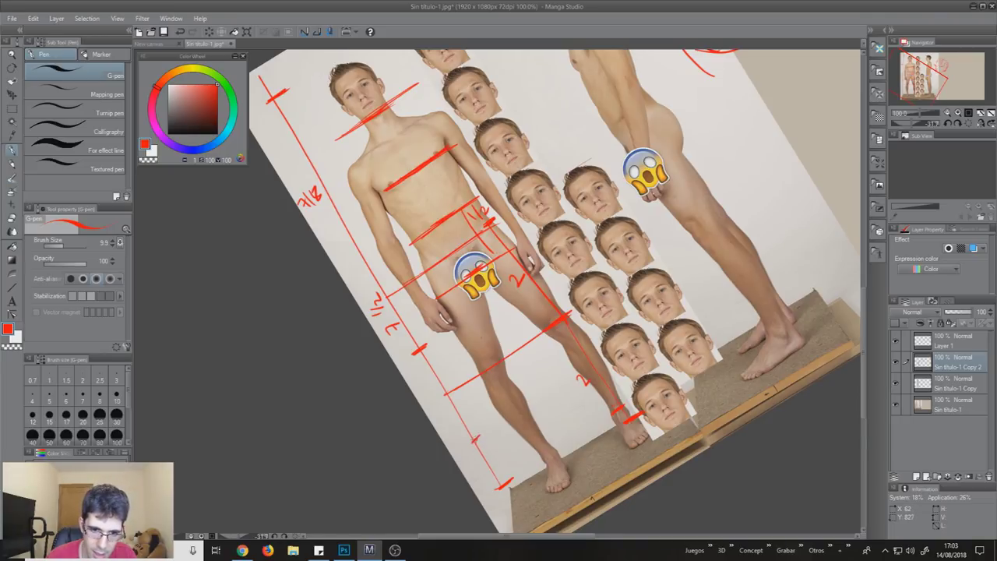
key("r")
mouse_move(583, 293)
left_mouse_down()
mouse_move(596, 295)
mouse_move(582, 294)
left_mouse_up()
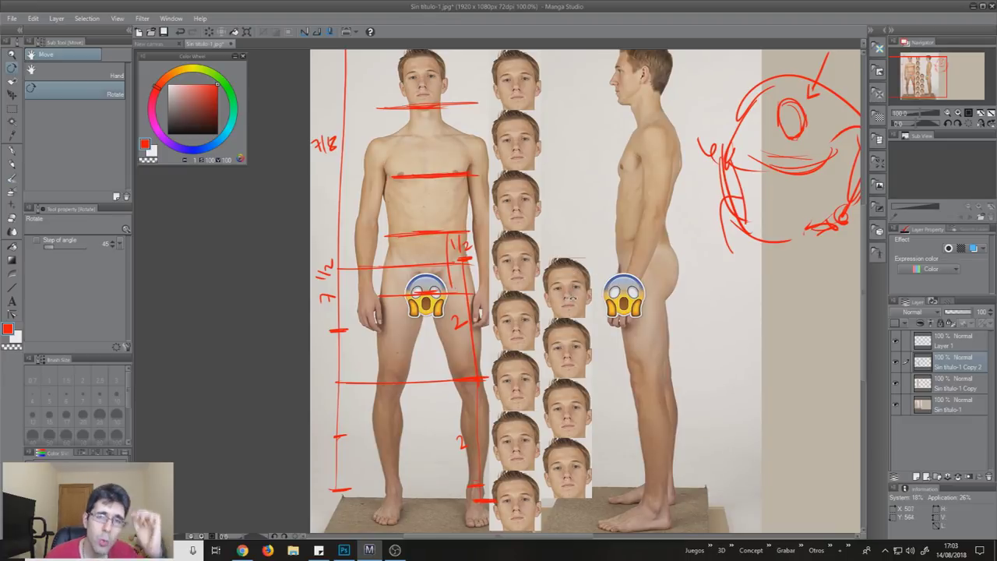
Pan to the front figure's chest and zoom in to 200%
left_click_drag(563, 302, 594, 335)
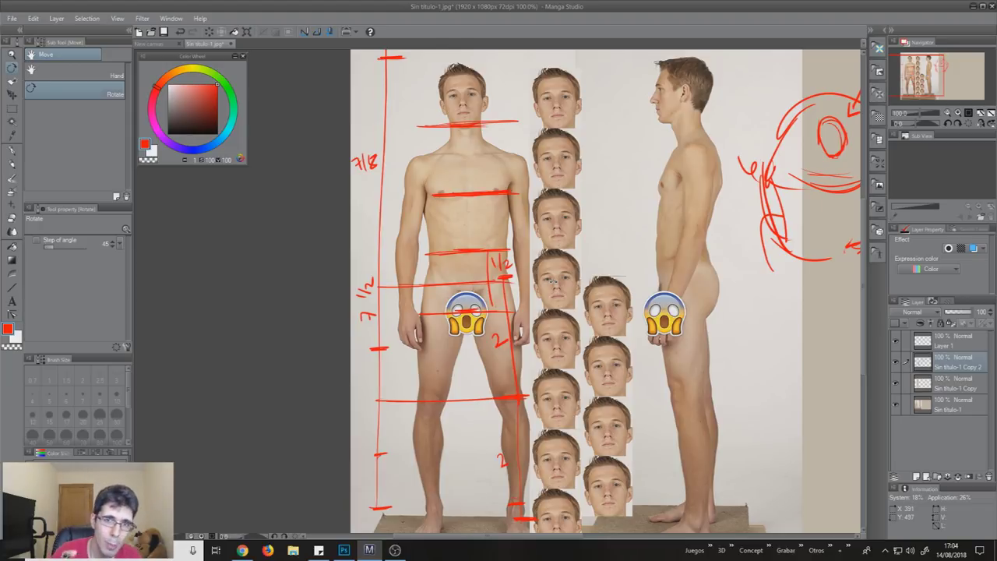
mouse_move(512, 237)
left_mouse_down()
mouse_move(549, 250)
mouse_move(492, 263)
left_mouse_up()
key("z")
left_click(533, 228)
key("b")
Try several red strokes across the chest, undoing the ones that miss
left_click_drag(404, 236, 448, 252)
key("ctrl+z")
key("p")
left_click_drag(399, 227, 450, 252)
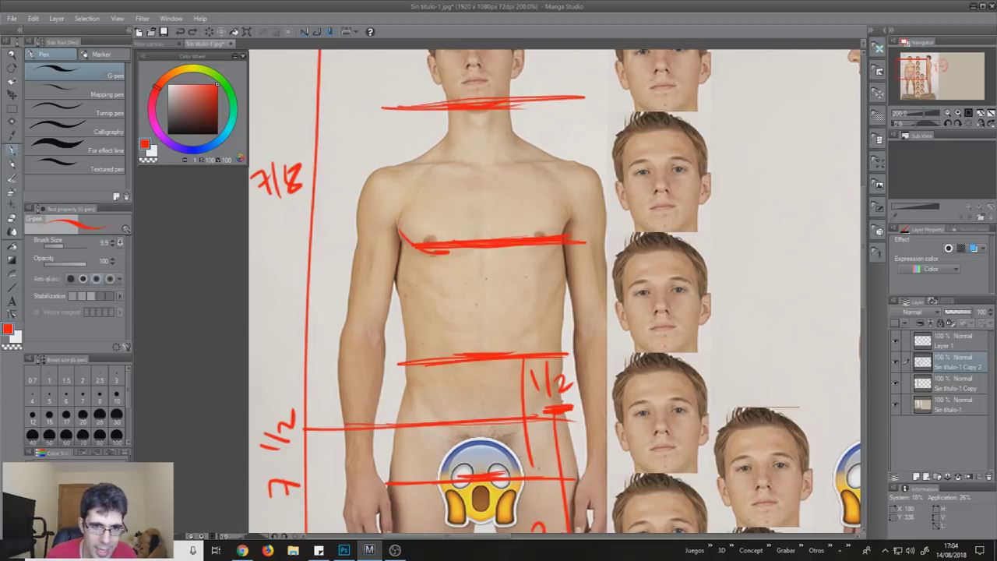
key("ctrl+z")
left_click_drag(396, 221, 461, 251)
key("ctrl+z")
mouse_move(567, 208)
left_mouse_down()
mouse_move(549, 251)
mouse_move(490, 251)
mouse_move(503, 286)
left_mouse_up()
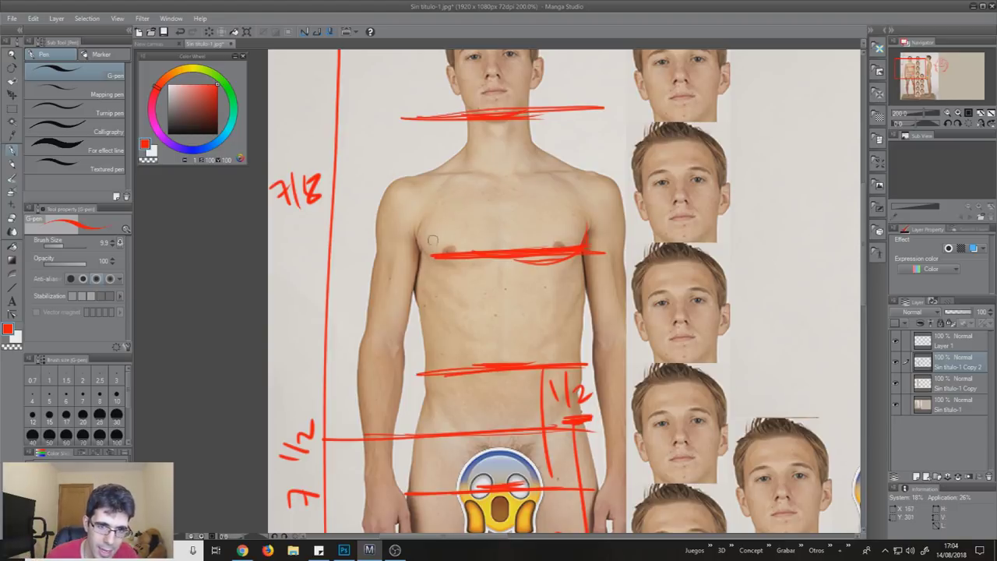
Draw the red curve under the left pectoral with several refining strokes
mouse_move(428, 233)
left_mouse_down()
mouse_move(426, 269)
mouse_move(466, 276)
left_mouse_up()
key("ctrl+z")
left_click_drag(423, 247, 471, 277)
mouse_move(489, 238)
left_mouse_down()
mouse_move(469, 279)
mouse_move(440, 285)
left_mouse_up()
mouse_move(426, 243)
left_mouse_down()
mouse_move(460, 282)
mouse_move(464, 265)
left_mouse_up()
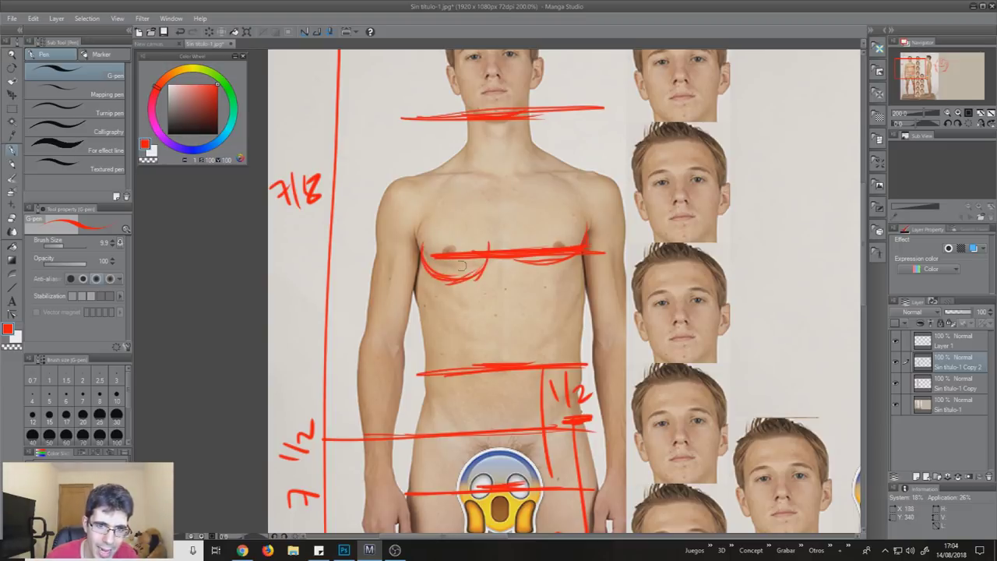
left_click_drag(423, 261, 472, 285)
left_click_drag(495, 238, 470, 285)
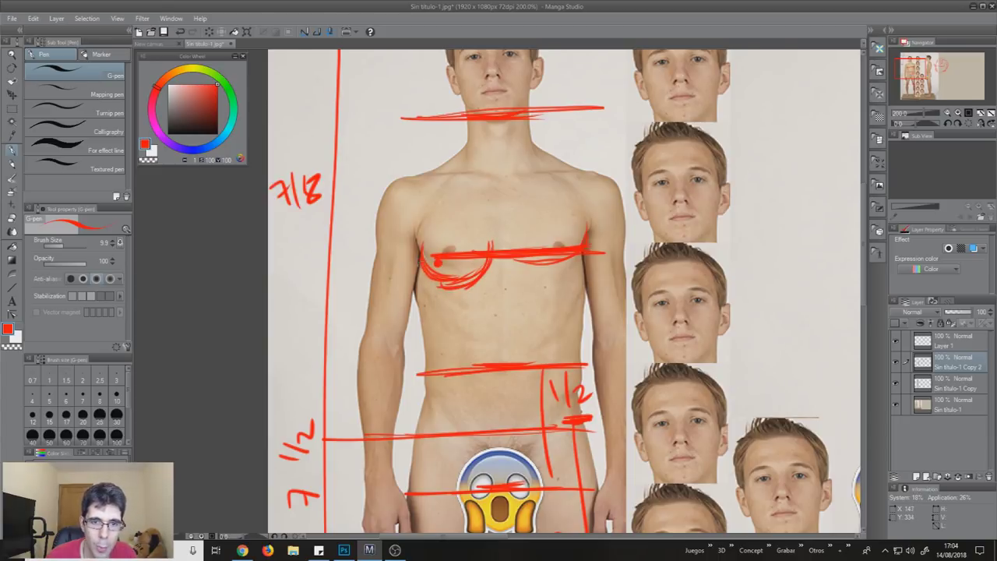
Clean up the curve with a small eraser, then add a red arrow pointing up at it
key("e")
mouse_move(465, 287)
left_mouse_down()
mouse_move(427, 282)
mouse_move(460, 282)
mouse_move(475, 266)
left_mouse_up()
key("p")
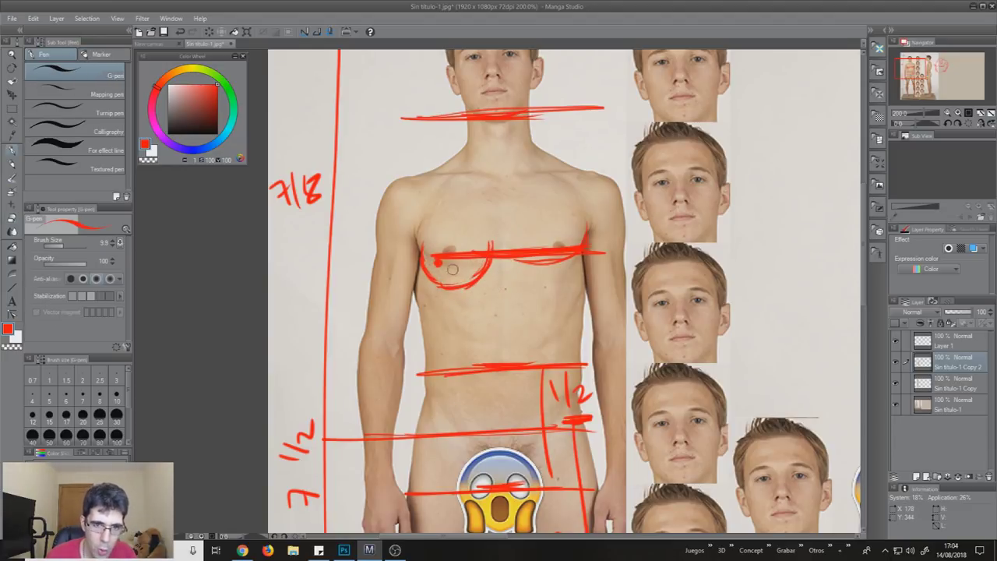
key("ctrl+z")
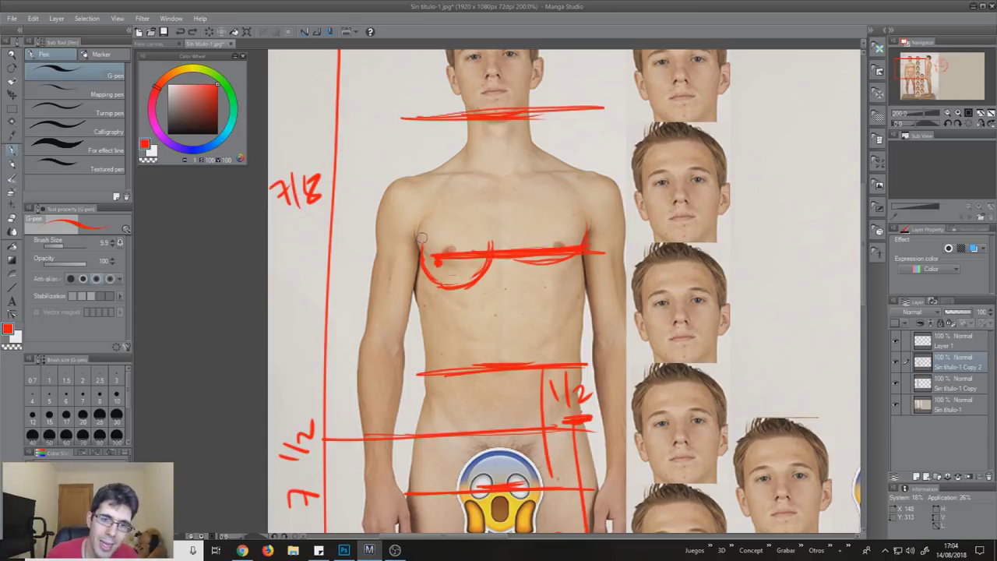
mouse_move(469, 290)
left_mouse_down()
mouse_move(488, 279)
mouse_move(494, 317)
left_mouse_up()
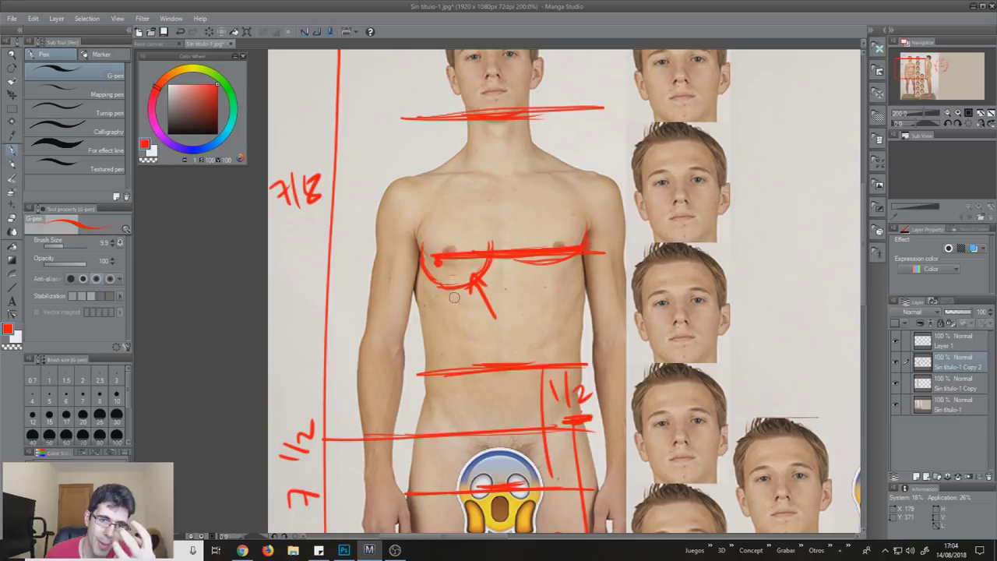
scroll(513, 279, "down", 2)
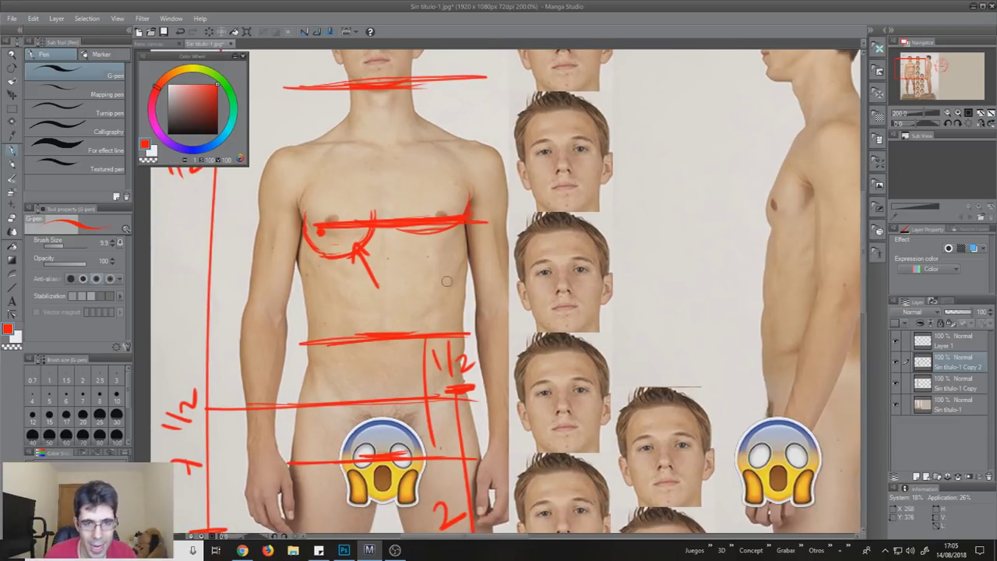
Zoom out, return to 150% on the front figure's upper body, and reselect the pen
scroll(476, 304, "down", 1)
scroll(489, 309, "up", 1)
scroll(491, 307, "down", 1)
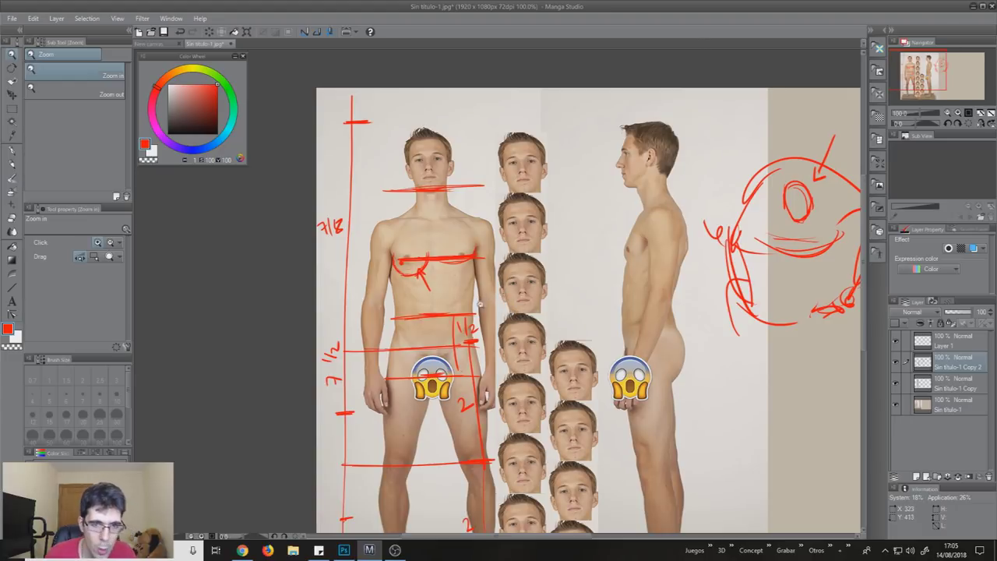
scroll(483, 302, "up", 1)
scroll(467, 286, "down", 1)
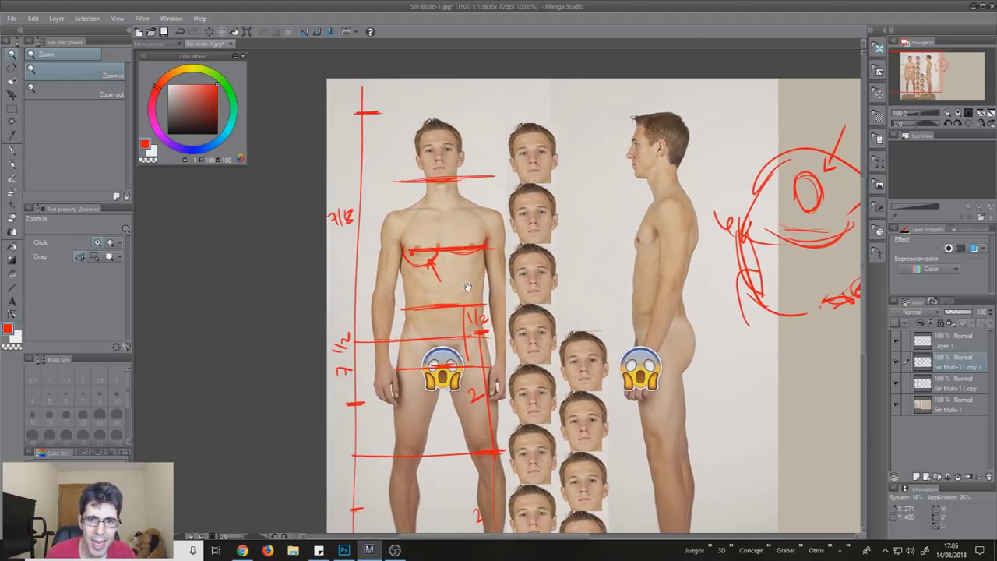
scroll(468, 287, "up", 1)
scroll(487, 284, "down", 1)
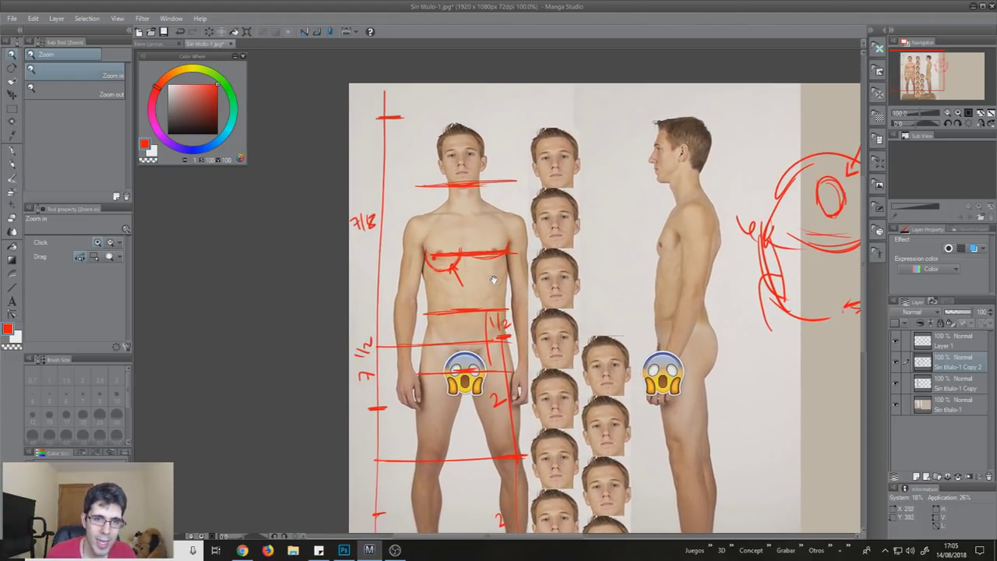
left_click(450, 243)
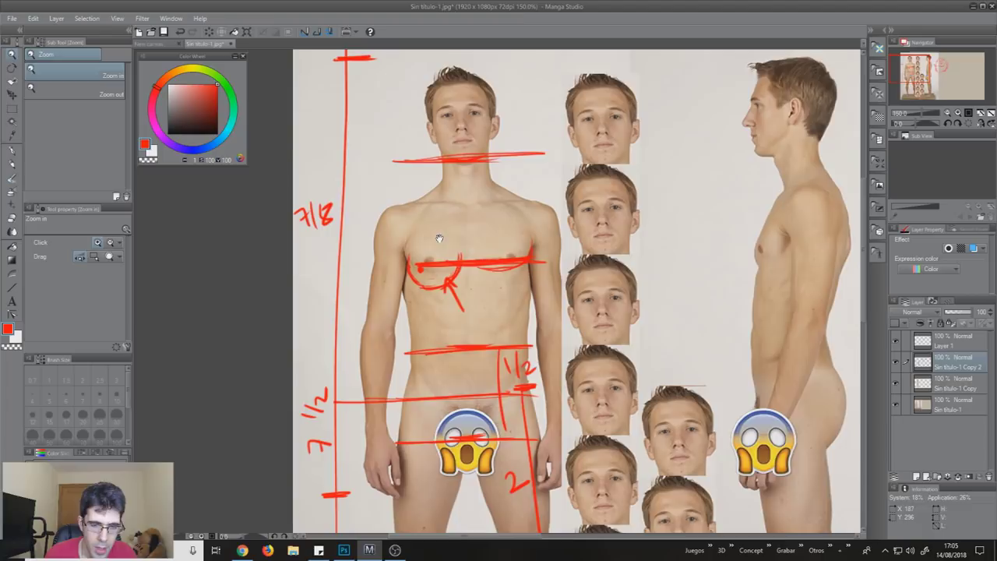
key("p")
left_click_drag(459, 240, 505, 242)
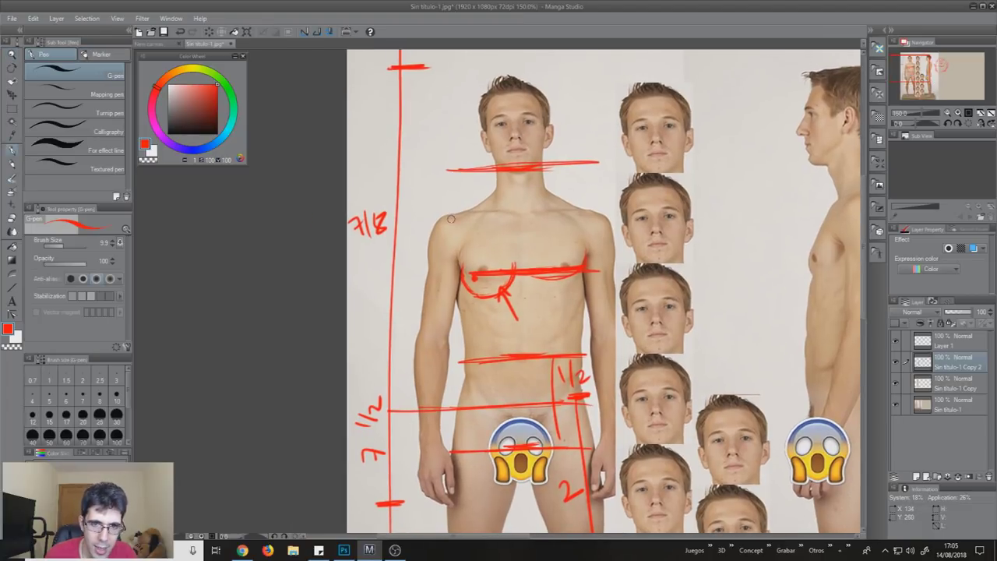
Mark both shoulder edges with ticks and draw a red line across the shoulders
left_click_drag(448, 213, 446, 219)
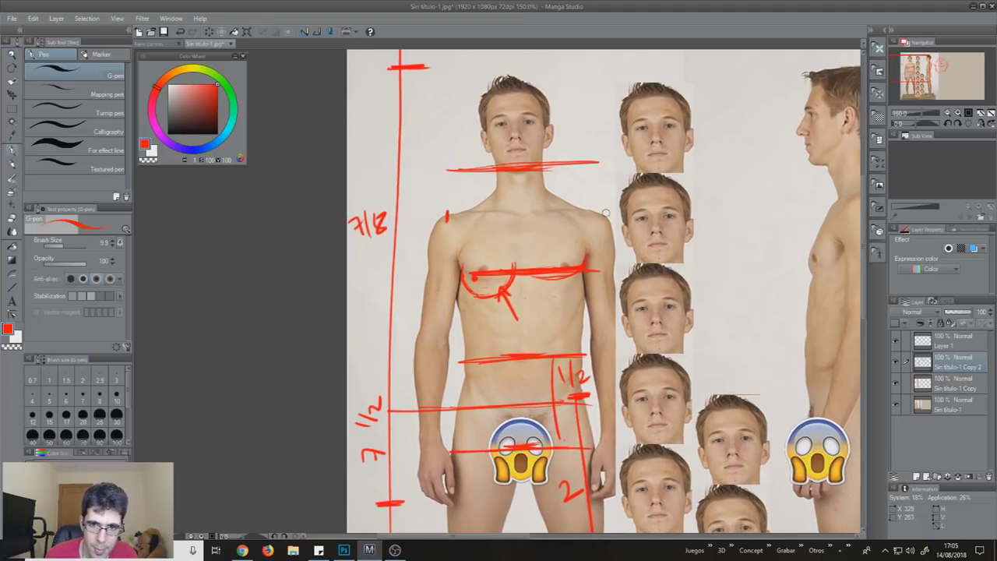
left_click_drag(596, 206, 595, 215)
left_click_drag(452, 215, 598, 206)
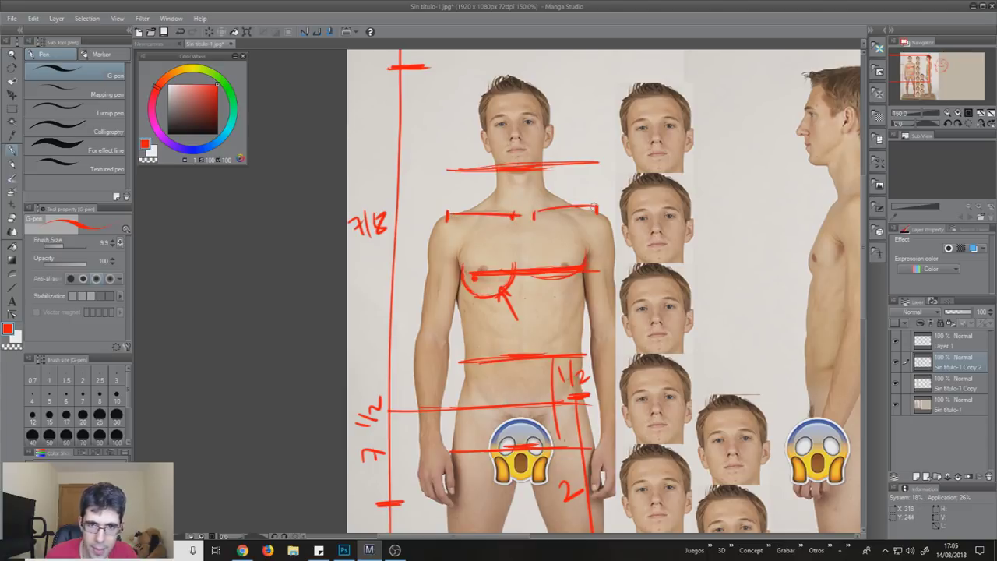
left_click_drag(510, 132, 514, 189)
Box in the head with red lines down both sides and across the top
mouse_move(493, 147)
left_mouse_down()
mouse_move(503, 230)
mouse_move(561, 224)
left_mouse_up()
left_click_drag(546, 160, 547, 220)
left_click_drag(489, 139, 548, 135)
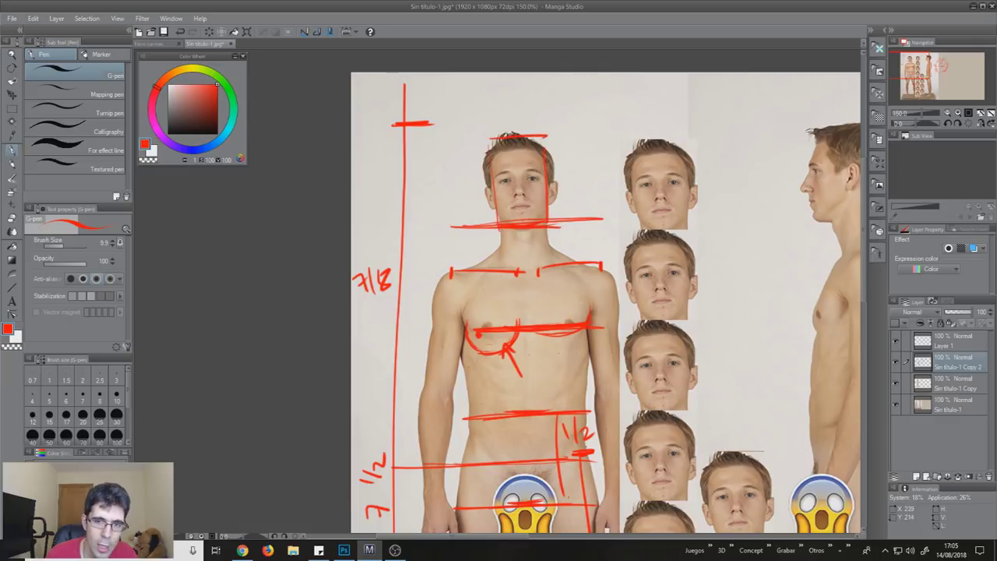
mouse_move(541, 136)
left_mouse_down()
mouse_move(591, 137)
mouse_move(601, 230)
left_mouse_up()
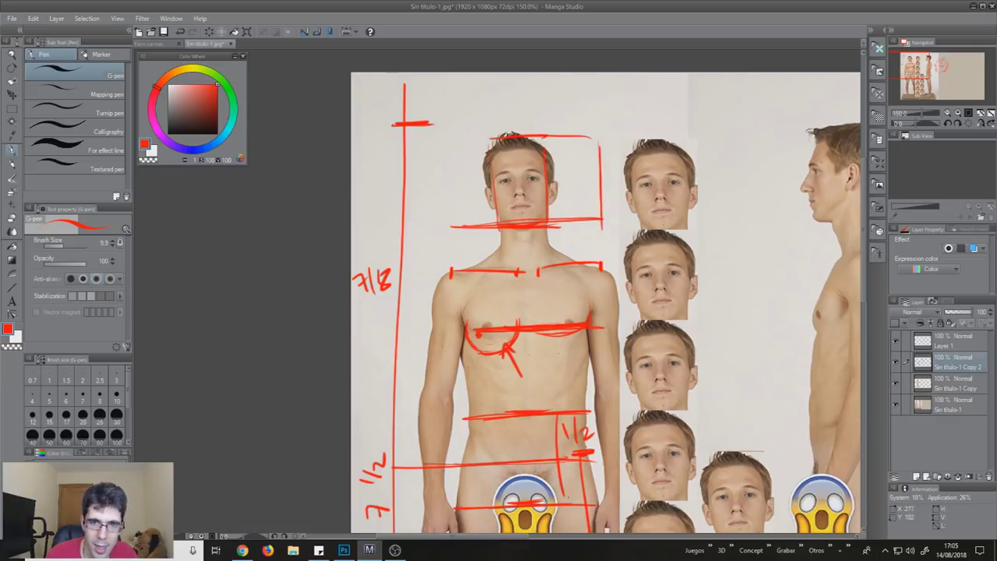
mouse_move(494, 140)
left_mouse_down()
mouse_move(433, 142)
mouse_move(440, 232)
mouse_move(482, 229)
left_mouse_up()
left_click_drag(441, 145, 443, 233)
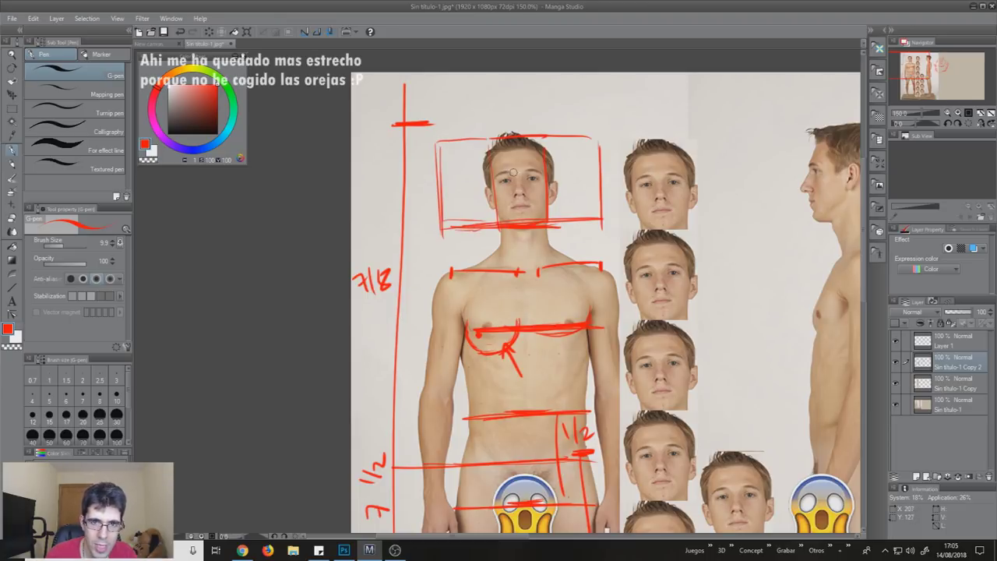
left_click_drag(472, 182, 452, 191)
left_click_drag(572, 172, 577, 177)
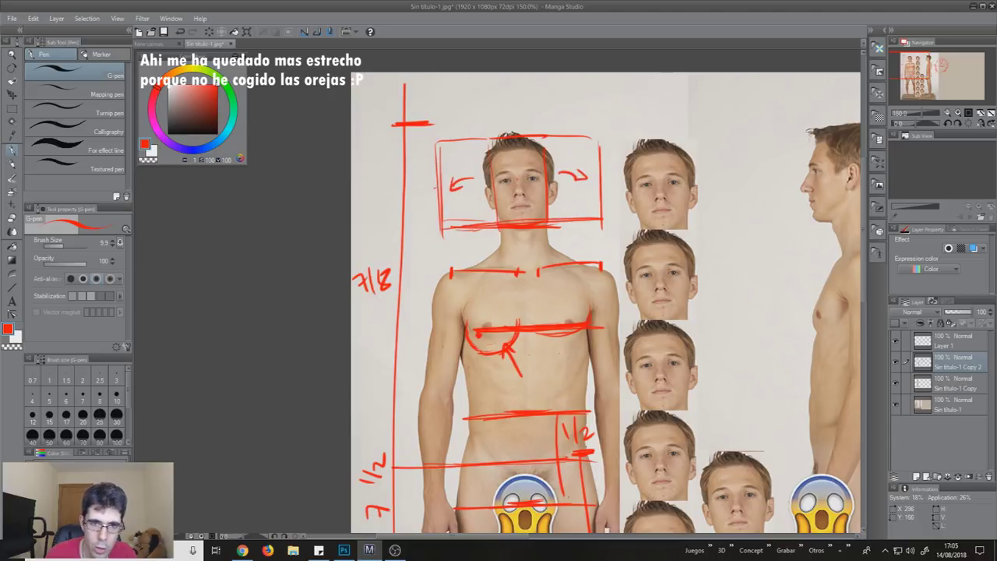
left_click_drag(429, 261, 432, 310)
left_click_drag(625, 262, 625, 304)
scroll(604, 212, "down", 2)
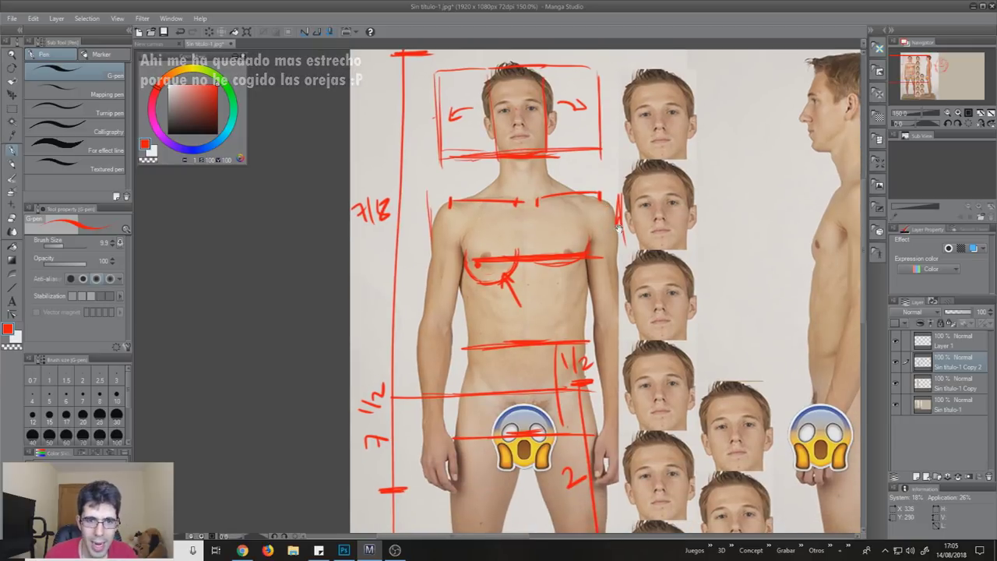
left_click_drag(419, 240, 427, 243)
mouse_move(457, 202)
left_mouse_down()
mouse_move(419, 230)
mouse_move(437, 259)
left_mouse_up()
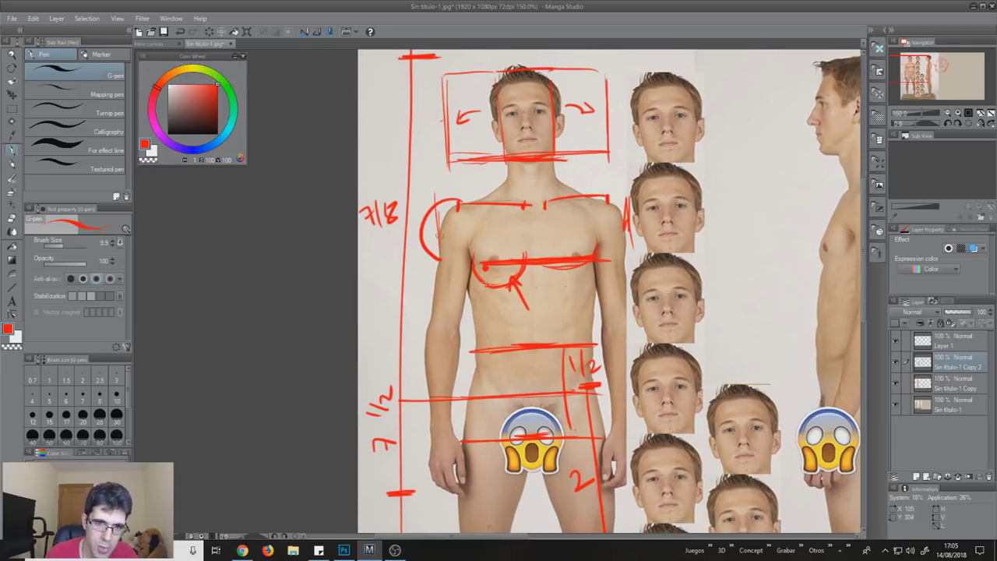
key("ctrl+z")
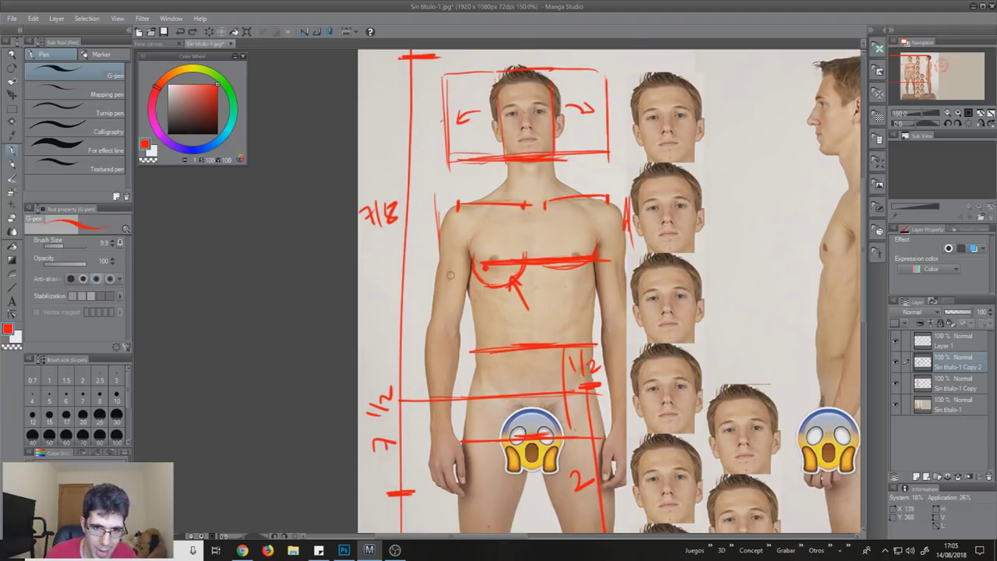
mouse_move(441, 254)
left_mouse_down()
mouse_move(476, 300)
mouse_move(480, 260)
left_mouse_up()
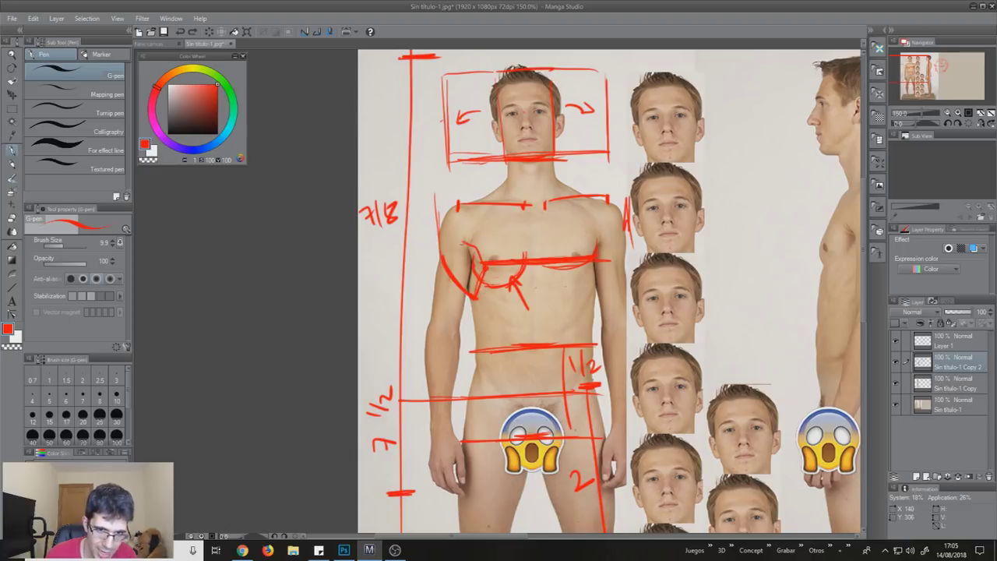
key("ctrl+z")
key("ctrl+z")
key("ctrl+z")
left_click_drag(459, 217, 449, 334)
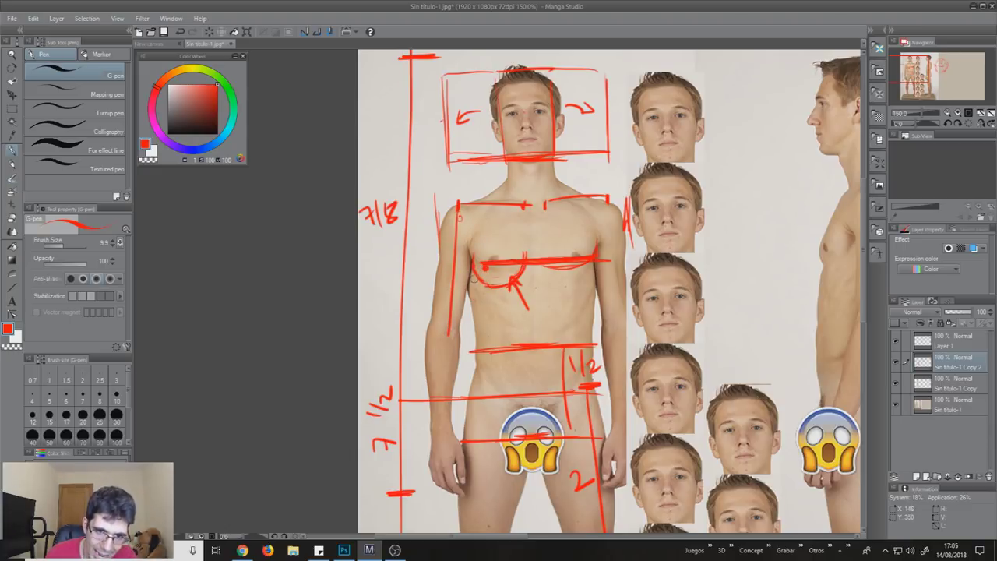
key("ctrl+z")
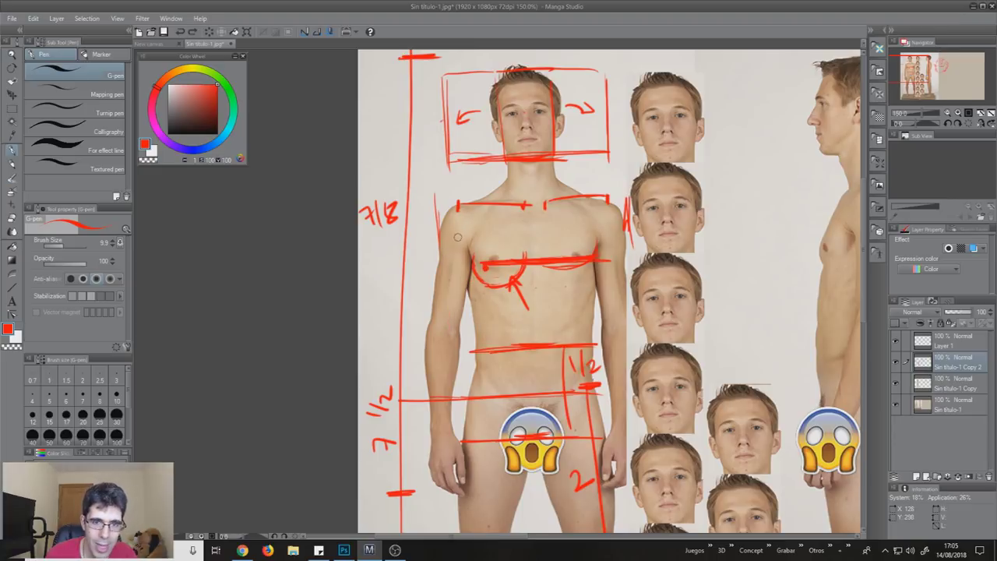
left_click_drag(456, 246, 475, 298)
key("ctrl+z")
key("ctrl+z")
mouse_move(456, 223)
left_mouse_down()
mouse_move(419, 306)
mouse_move(422, 382)
left_mouse_up()
mouse_move(469, 235)
left_mouse_down()
mouse_move(417, 299)
mouse_move(446, 226)
left_mouse_up()
left_click_drag(444, 265, 471, 300)
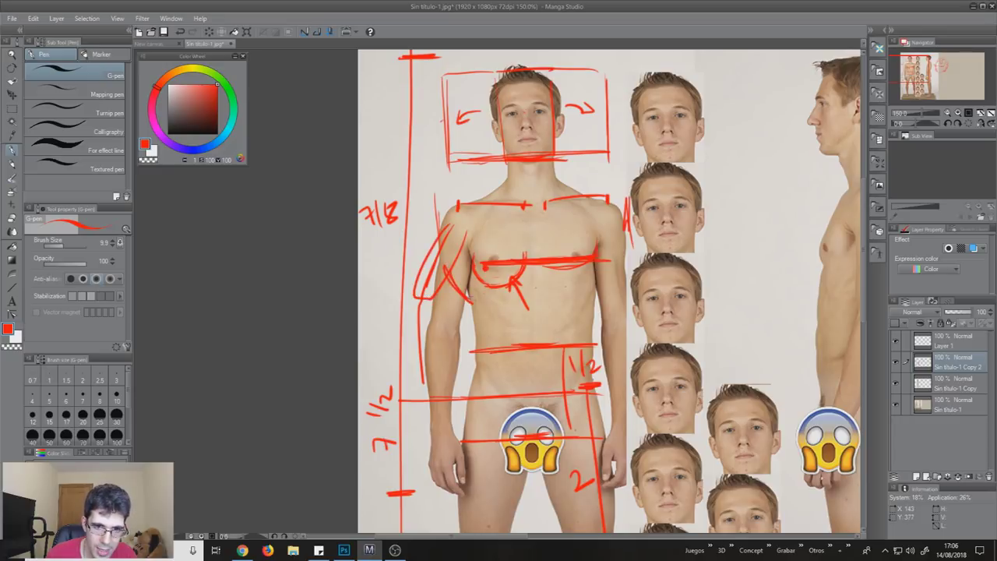
key("ctrl+z")
key("ctrl+z")
key("ctrl+z")
key("ctrl+z")
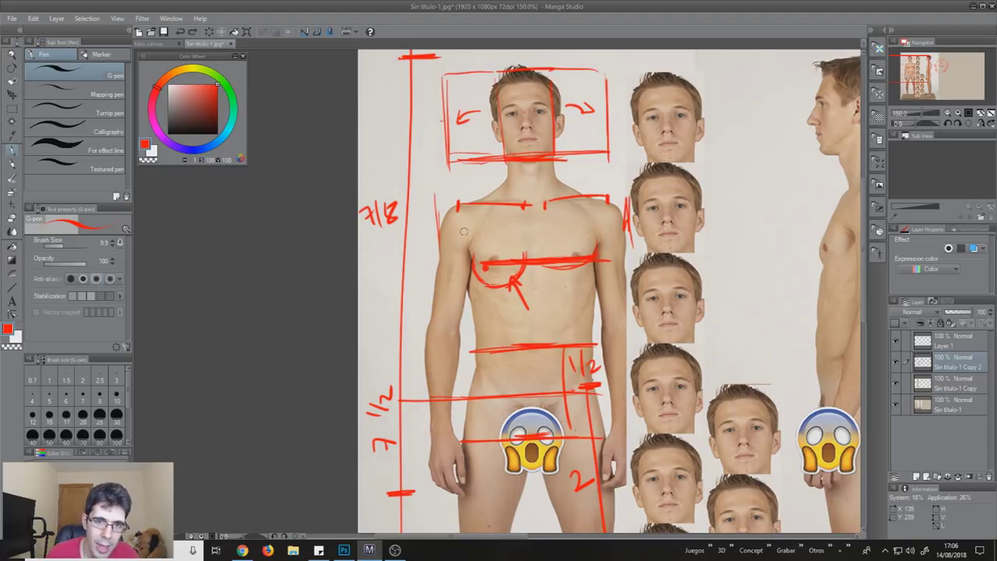
left_click(458, 206)
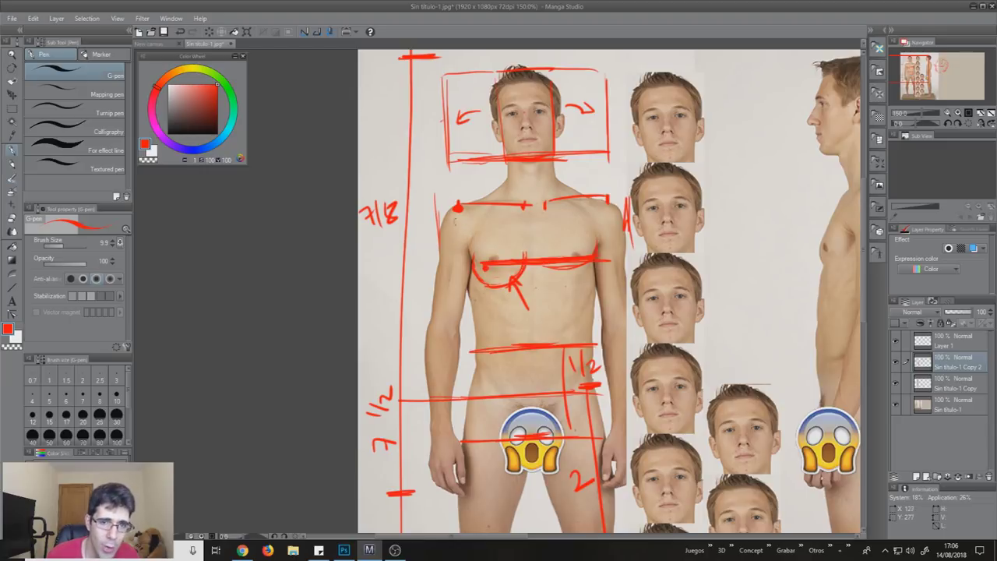
mouse_move(448, 265)
left_mouse_down()
mouse_move(472, 299)
mouse_move(464, 295)
left_mouse_up()
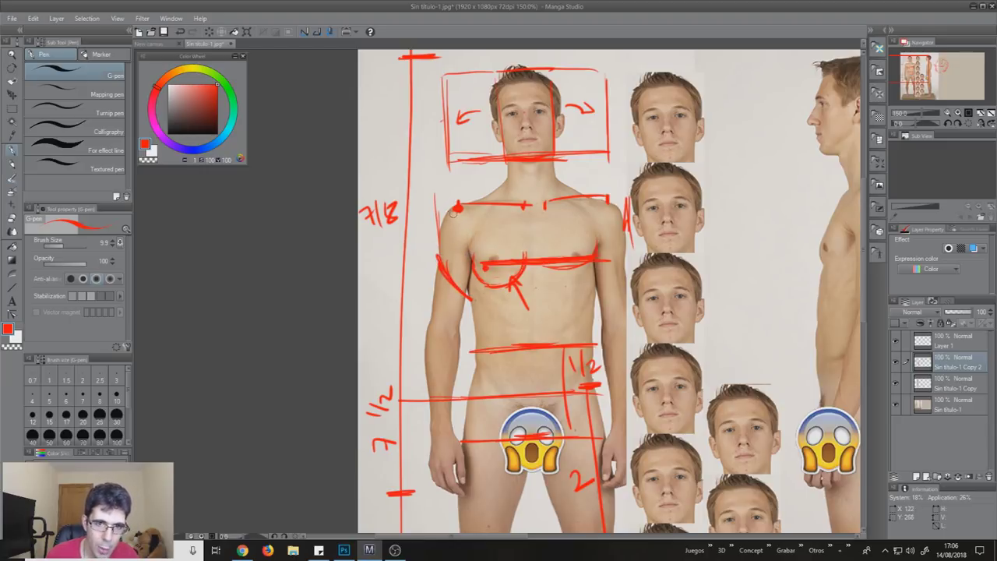
mouse_move(425, 193)
left_mouse_down()
mouse_move(413, 240)
mouse_move(415, 330)
mouse_move(441, 274)
left_mouse_up()
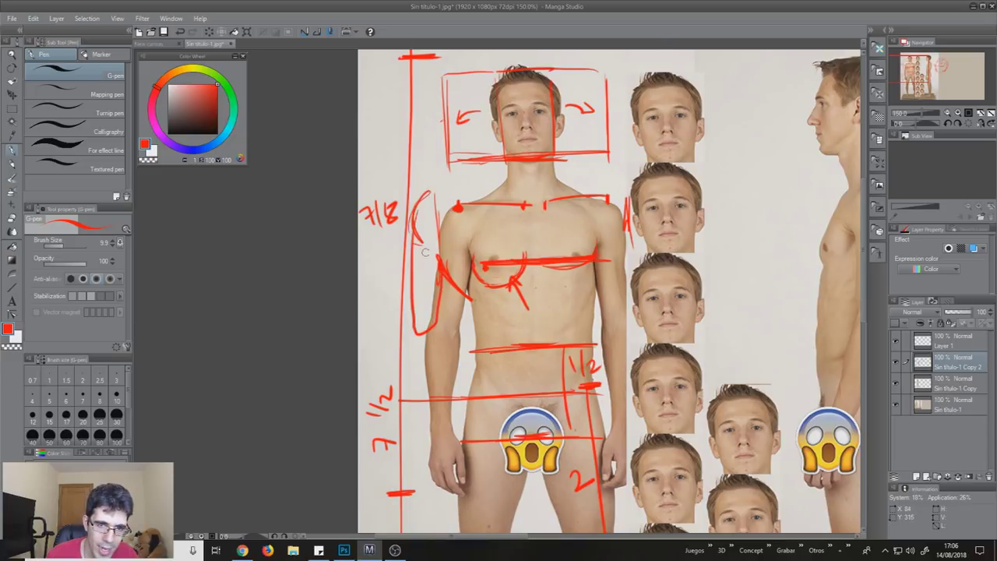
left_click_drag(472, 206, 427, 200)
key("ctrl+z")
key("ctrl+z")
key("ctrl+z")
key("ctrl+z")
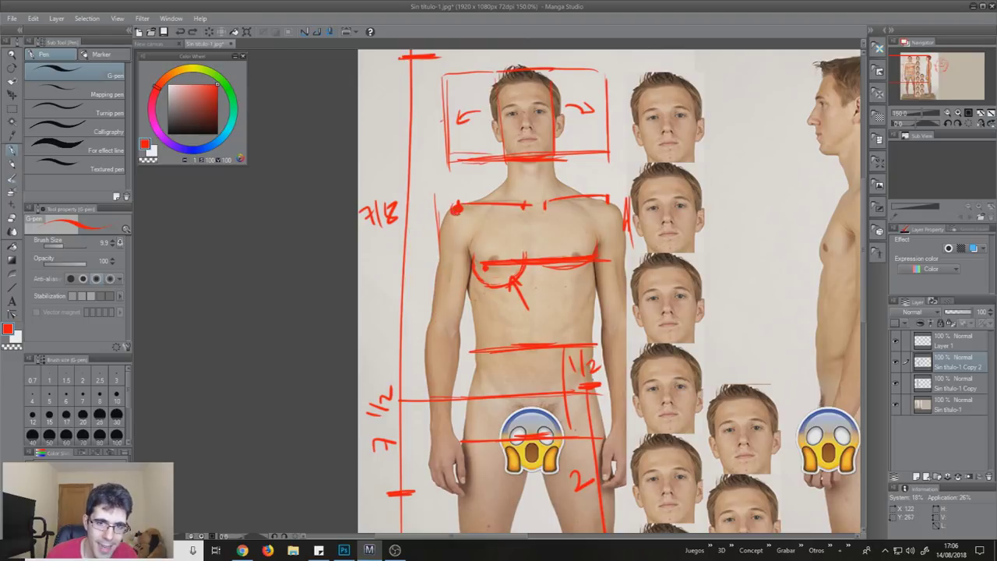
left_click_drag(448, 251, 471, 300)
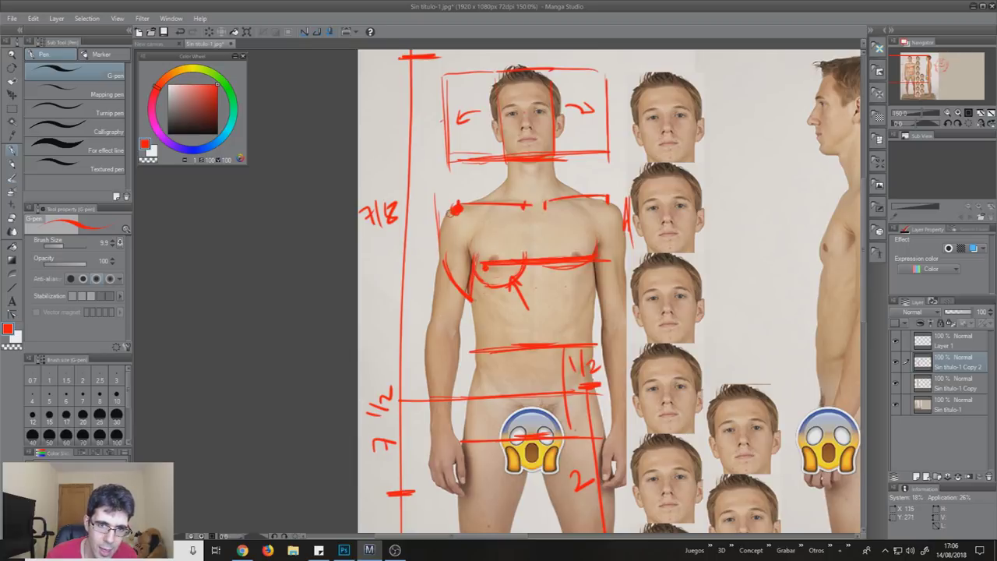
left_click_drag(450, 213, 467, 228)
mouse_move(421, 269)
left_mouse_down()
mouse_move(399, 318)
mouse_move(433, 319)
left_mouse_up()
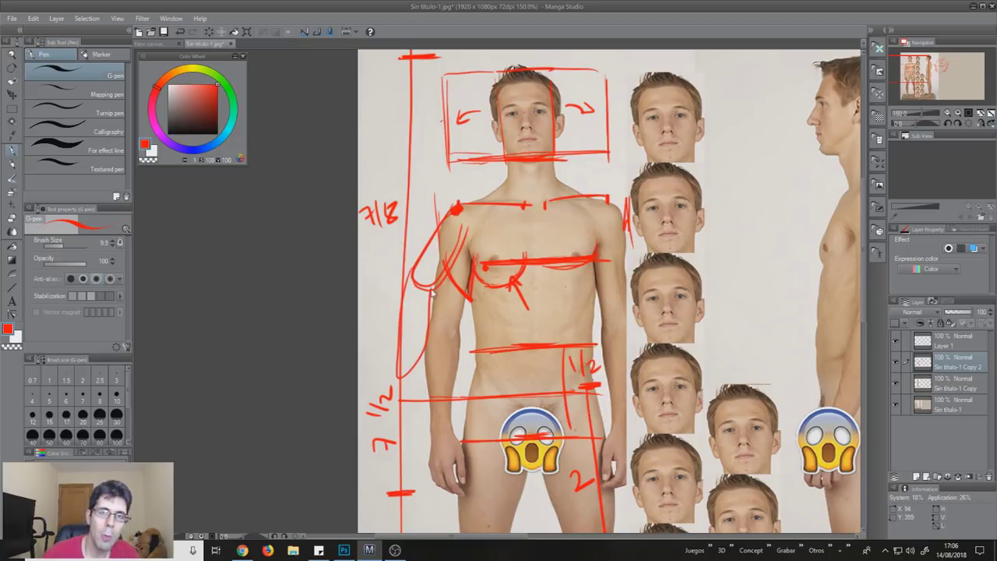
key("ctrl+z")
key("ctrl+z")
key("ctrl+z")
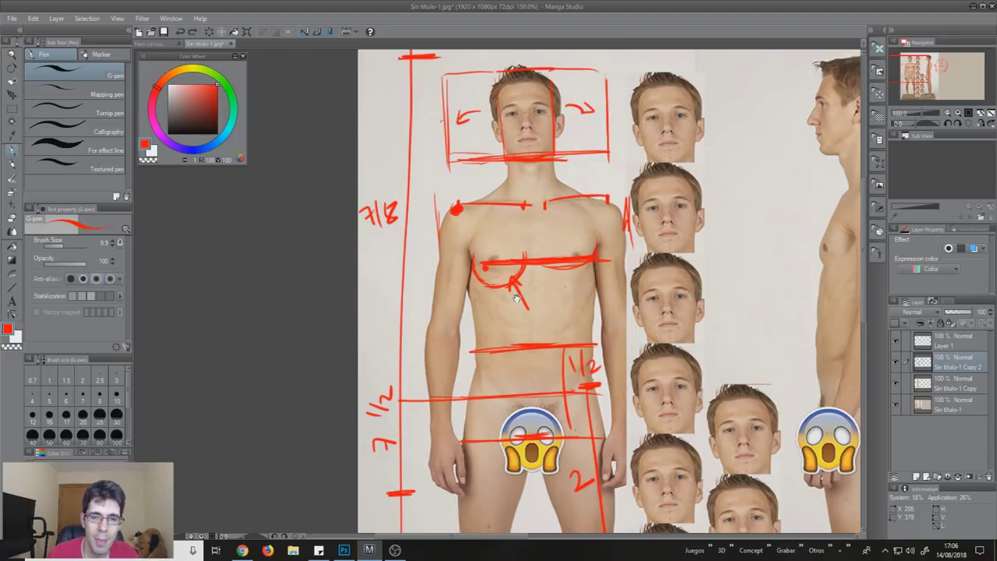
mouse_move(518, 298)
left_mouse_down()
mouse_move(493, 269)
mouse_move(494, 311)
left_mouse_up()
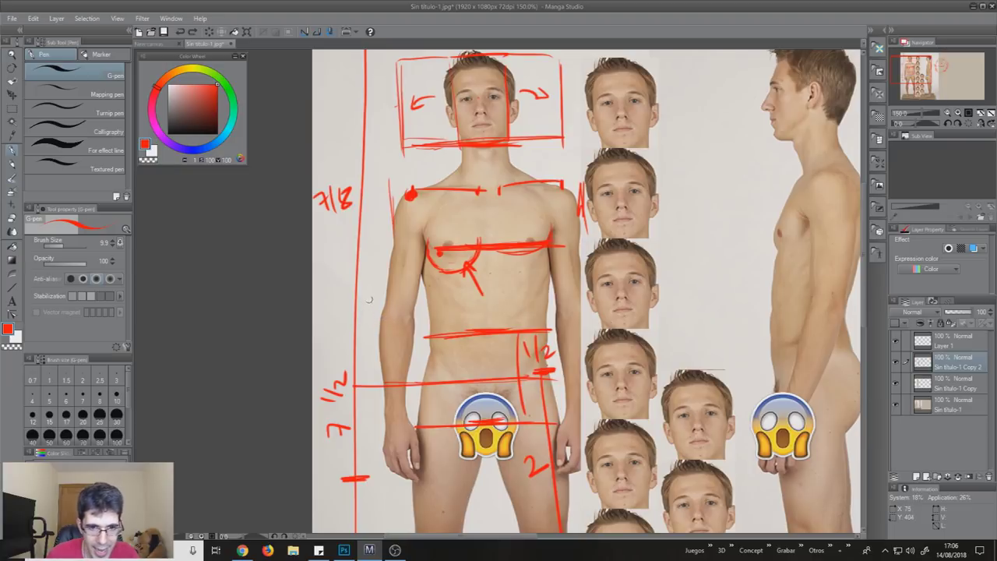
Mark the widths of both arms and the left hand with short red strokes
left_click_drag(392, 307, 446, 319)
left_click_drag(541, 313, 581, 300)
left_click_drag(537, 331, 566, 303)
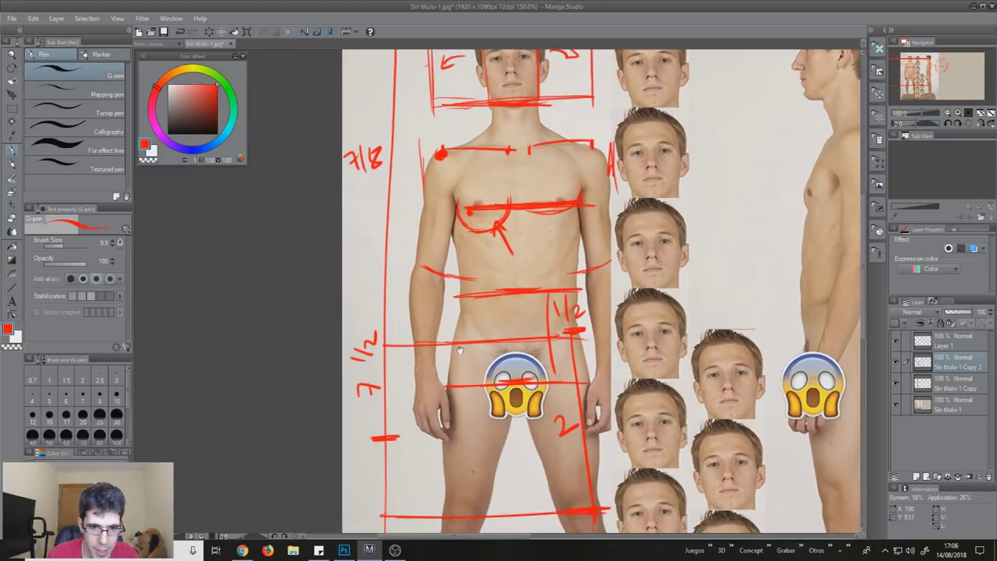
left_click_drag(472, 416, 484, 339)
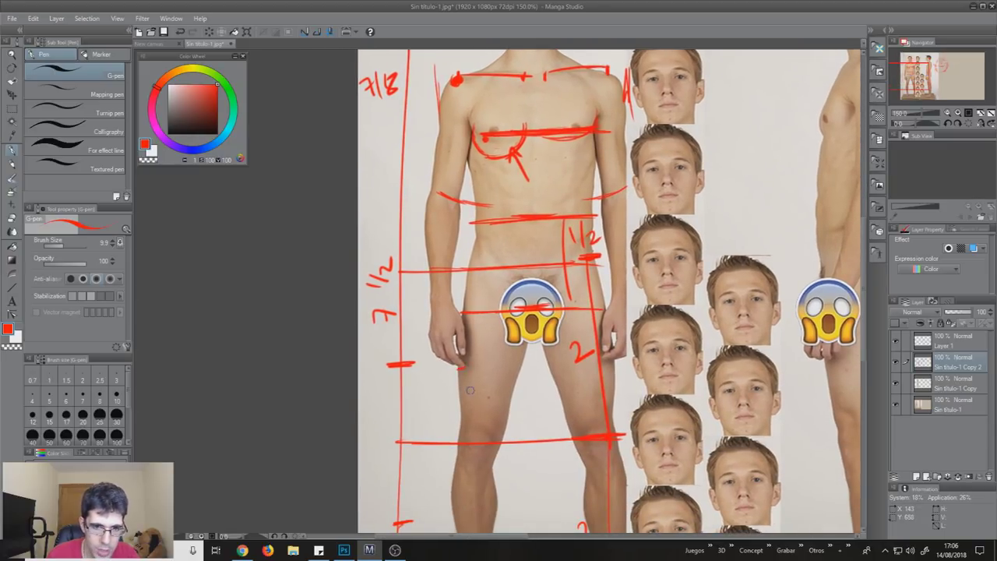
left_click_drag(444, 333, 458, 382)
left_click_drag(484, 349, 489, 355)
Add a hip tick, a vertical line down the left leg, and a line across the hips
left_click_drag(484, 288, 465, 286)
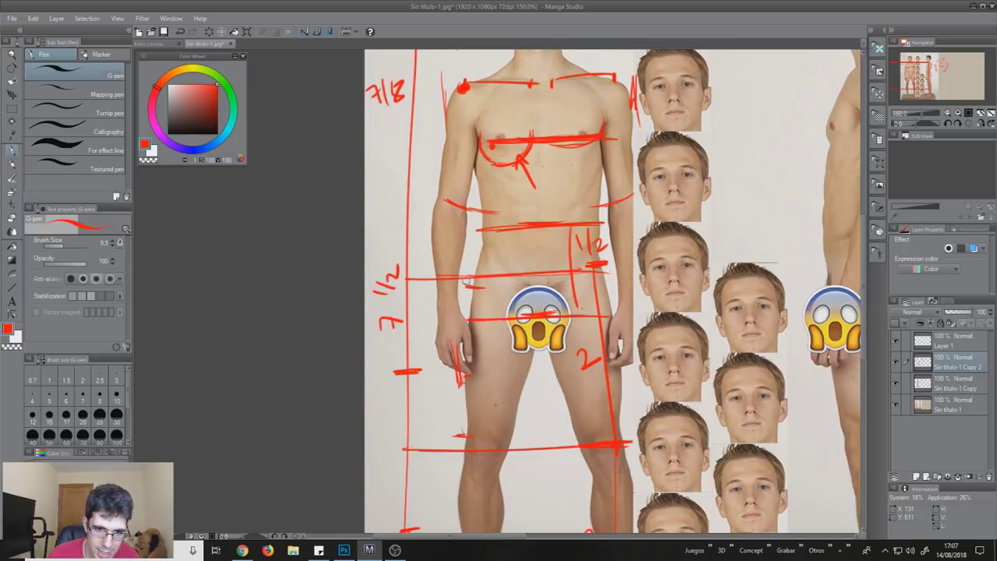
left_click_drag(465, 377, 463, 439)
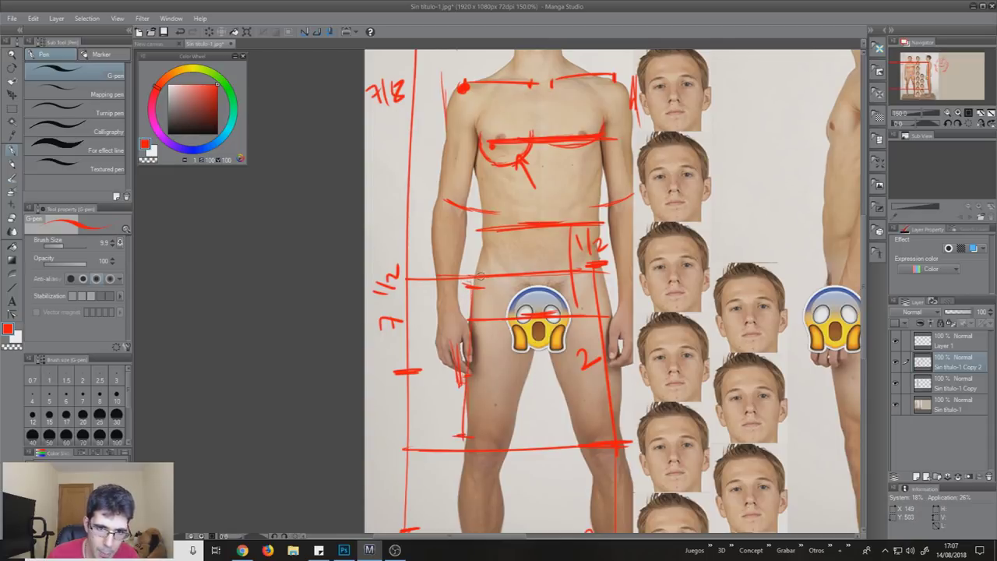
mouse_move(467, 282)
left_mouse_down()
mouse_move(527, 287)
mouse_move(605, 268)
left_mouse_up()
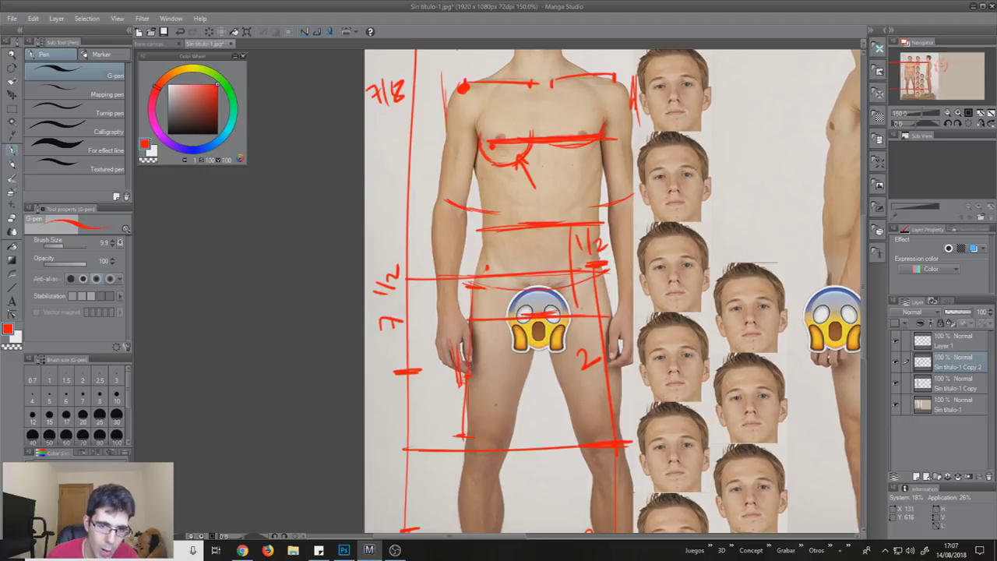
left_click_drag(499, 348, 513, 323)
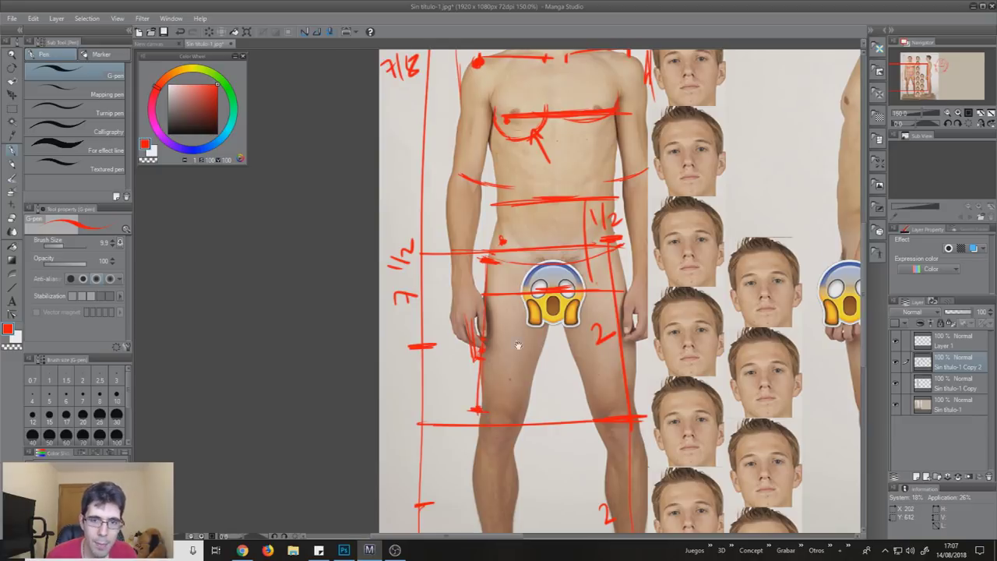
left_click_drag(534, 337, 454, 431)
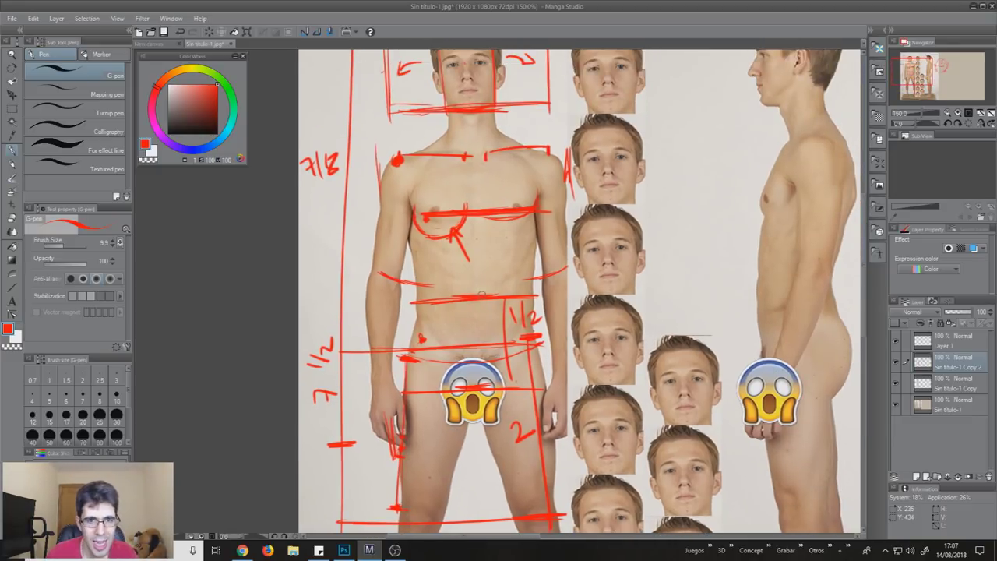
Draw a red curve over the left shoulder and down the side, redoing it twice
left_click_drag(480, 267, 511, 311)
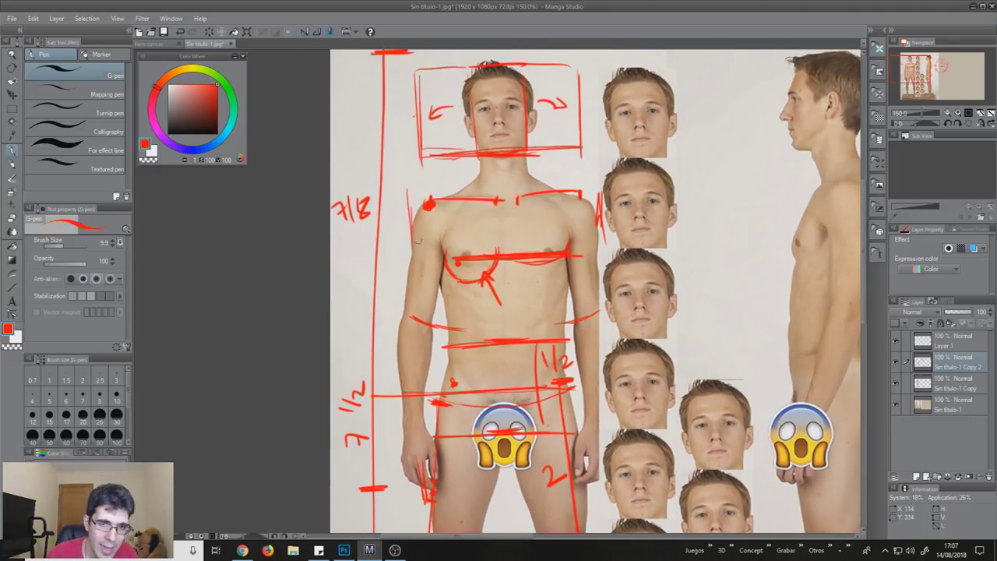
mouse_move(419, 212)
left_mouse_down()
mouse_move(418, 265)
mouse_move(485, 265)
left_mouse_up()
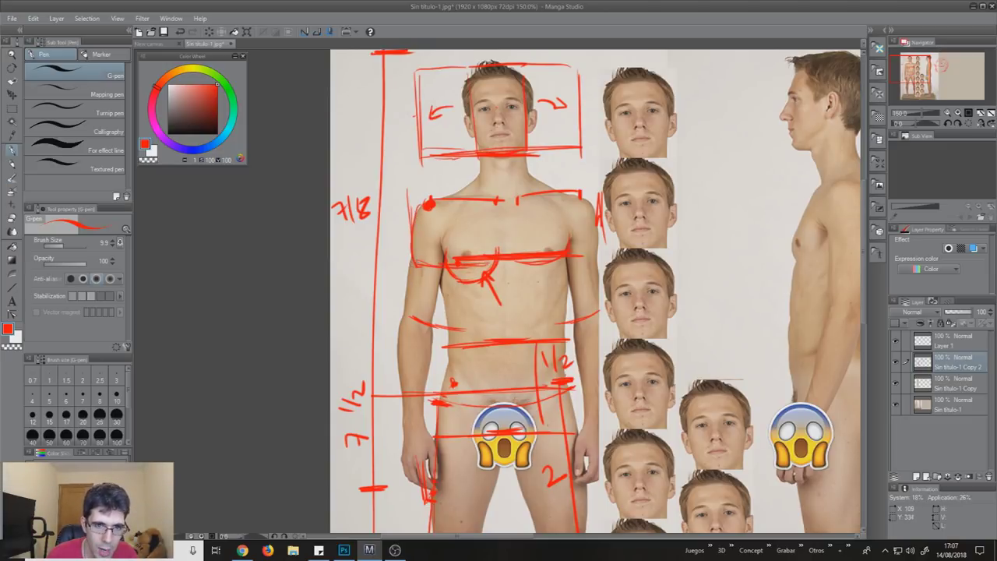
left_click_drag(425, 209, 417, 240)
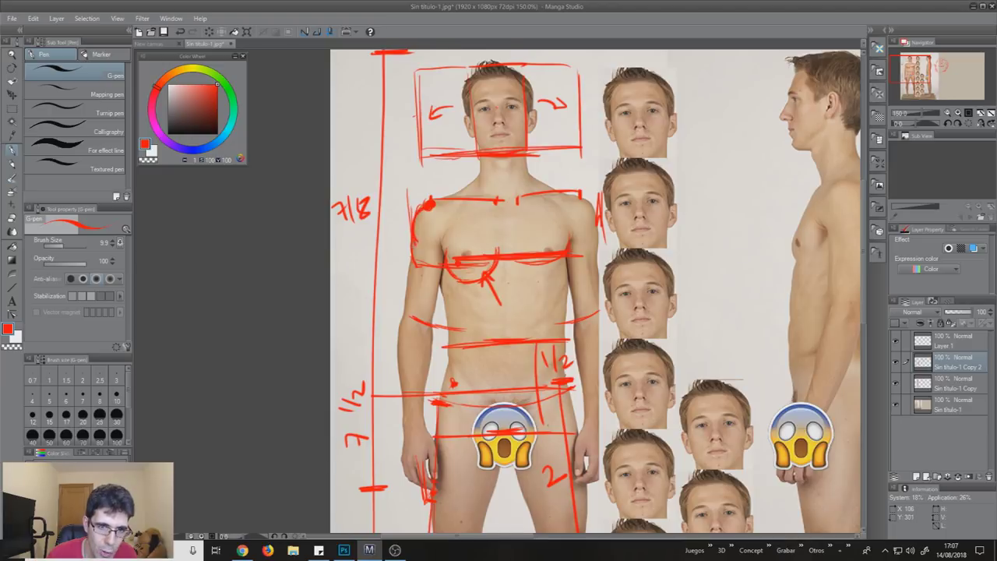
key("ctrl+z")
left_click_drag(424, 201, 411, 262)
key("ctrl+z")
mouse_move(420, 207)
left_mouse_down()
mouse_move(410, 256)
mouse_move(429, 204)
left_mouse_up()
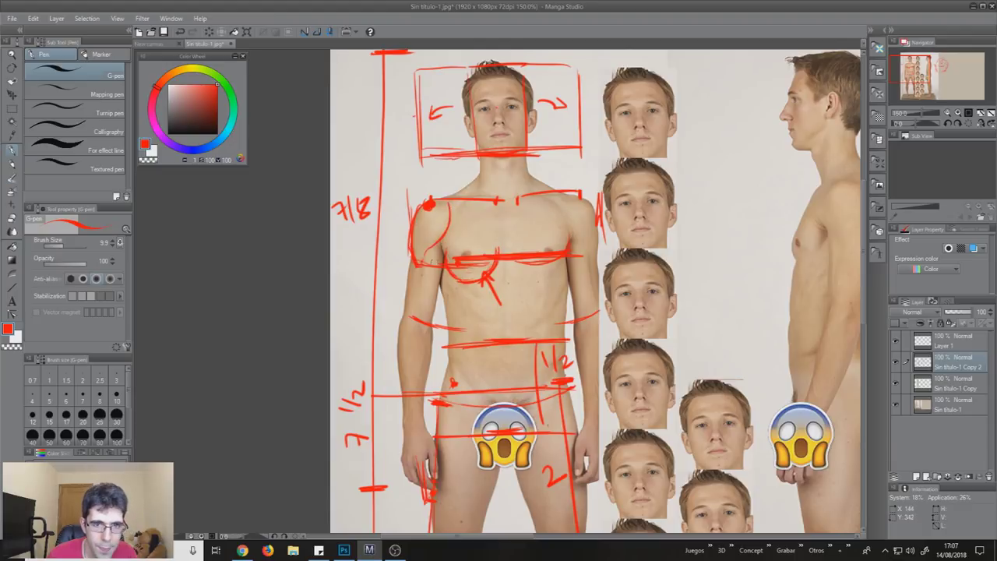
Add a small red curve on the chest and reposition the view
left_click_drag(453, 267, 482, 271)
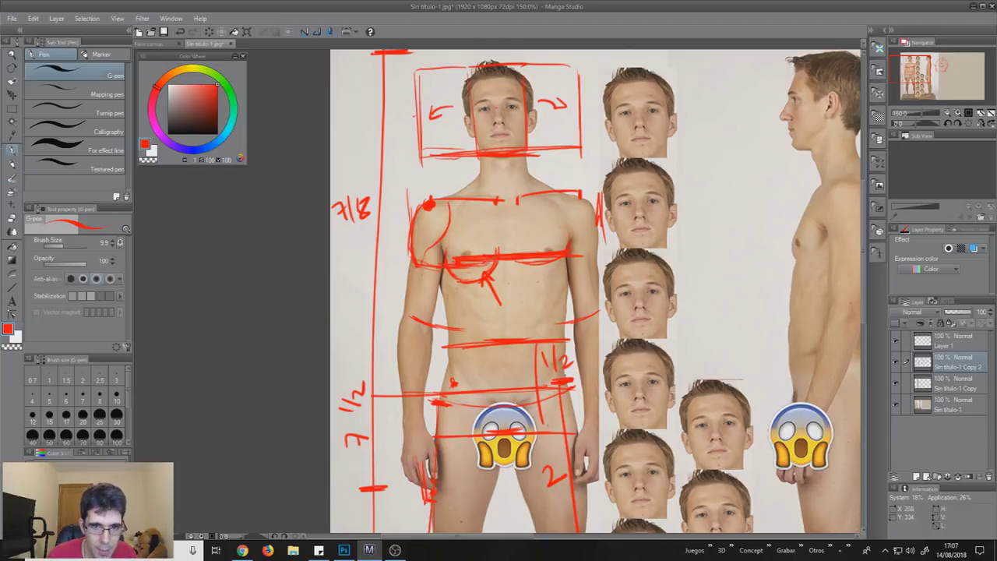
scroll(560, 273, "up", 2)
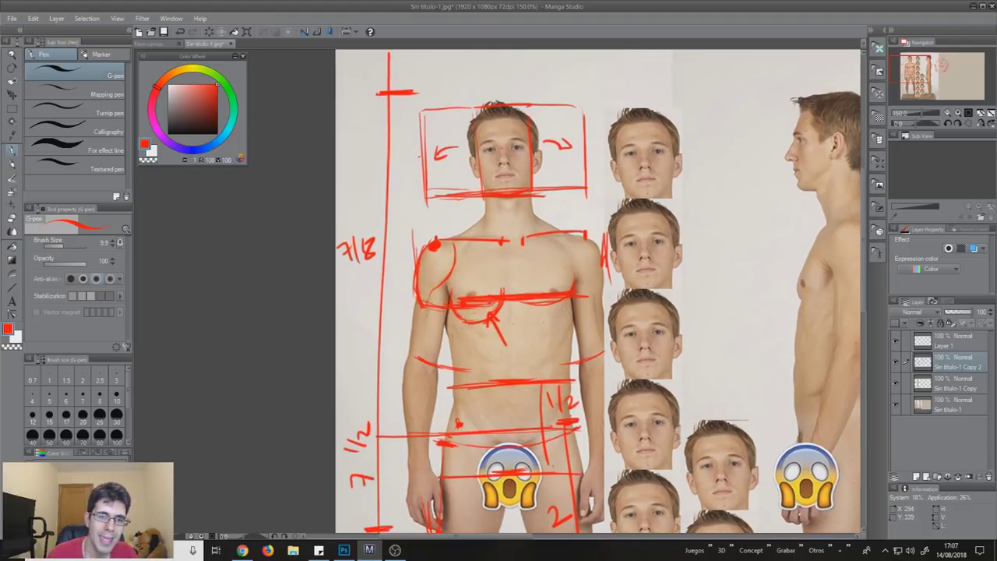
left_click_drag(556, 283, 497, 250)
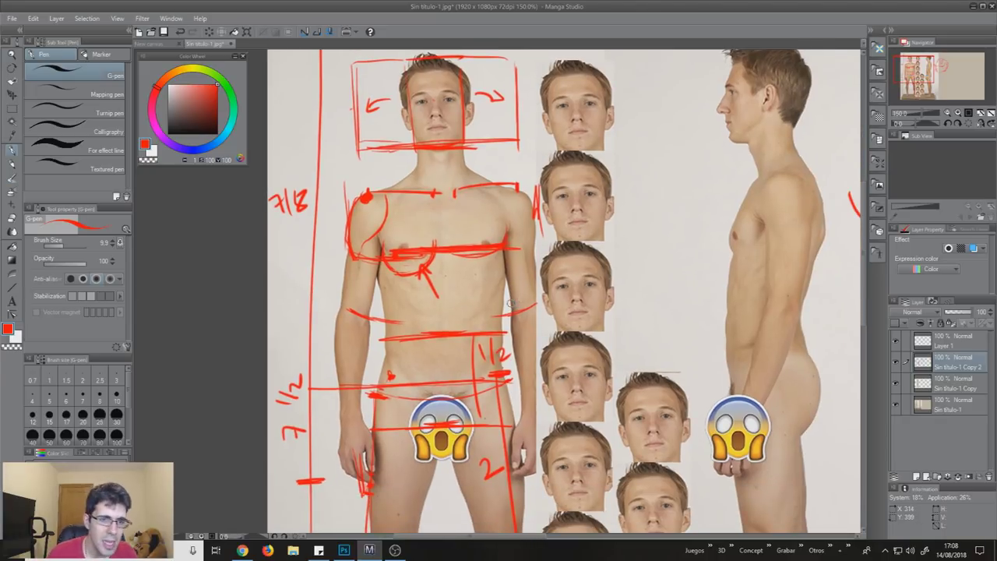
left_click_drag(487, 349, 477, 317)
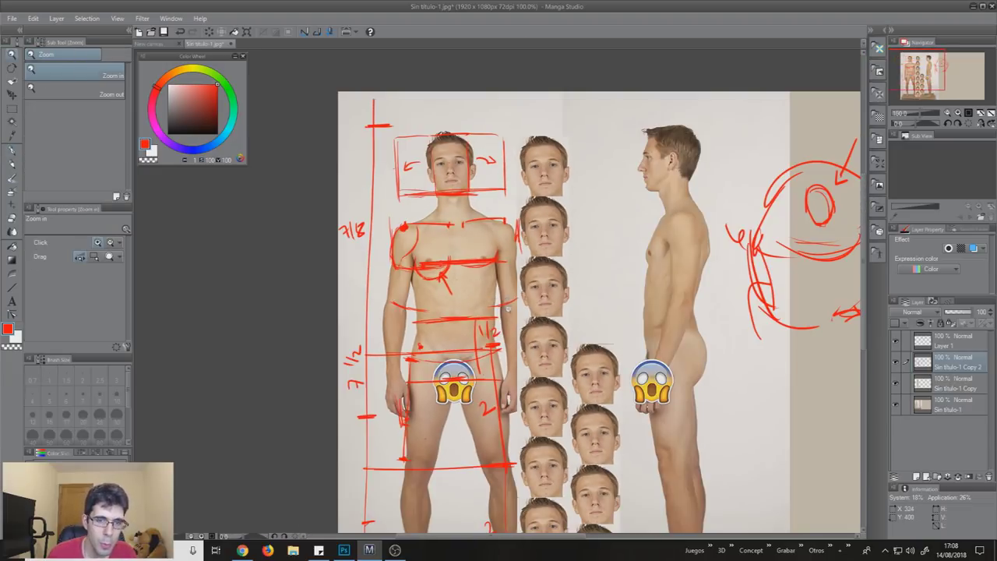
Check the whole sheet, return to 150%, and outline the profile figure's face, jaw and head
left_click_drag(491, 295, 474, 233)
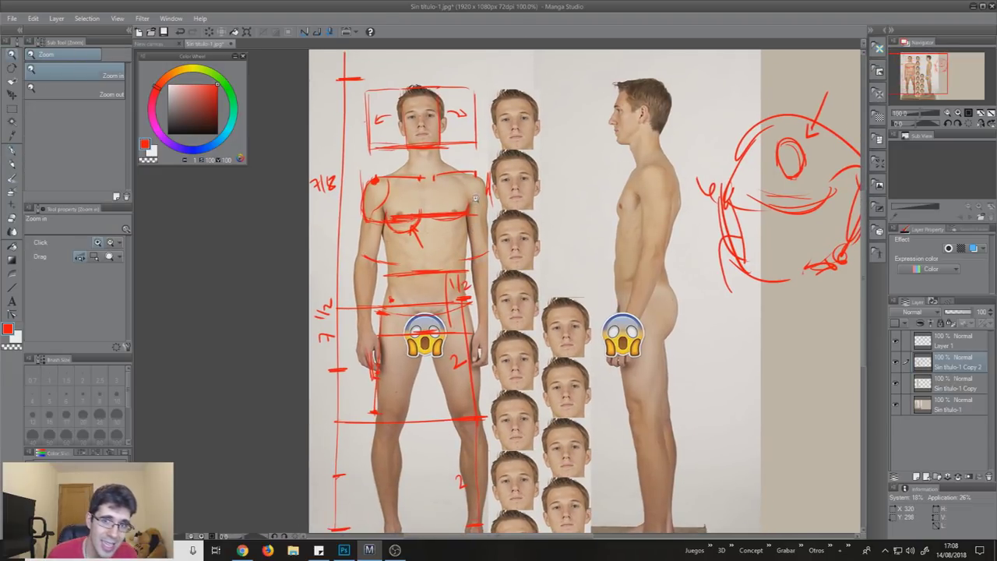
mouse_move(520, 291)
left_mouse_down()
mouse_move(504, 229)
mouse_move(516, 264)
left_mouse_up()
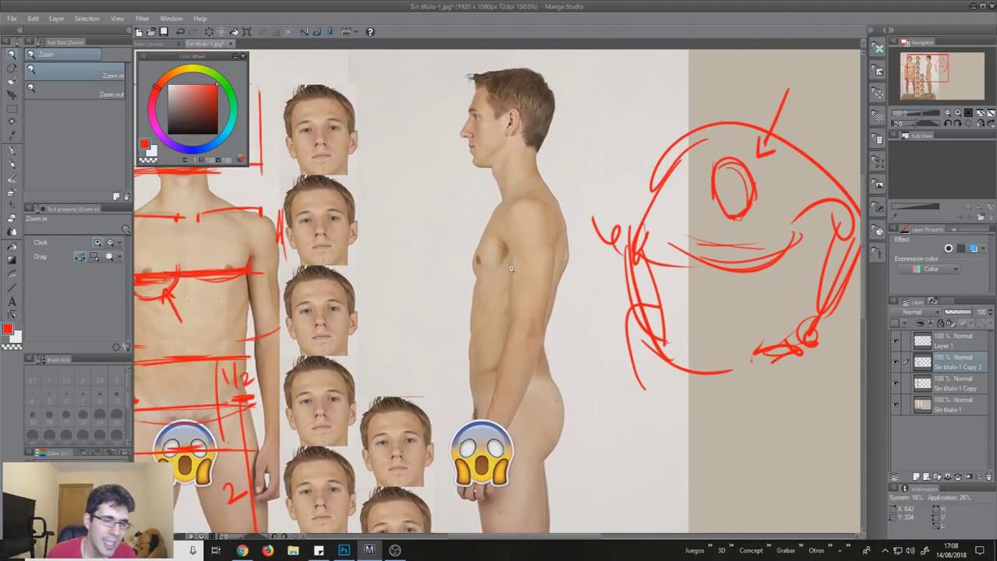
key("p")
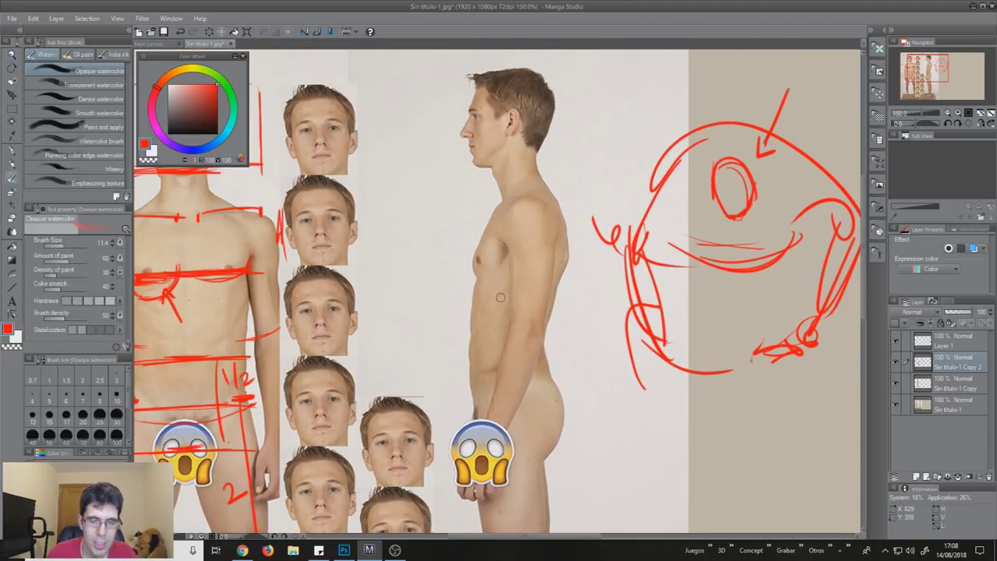
left_click_drag(525, 279, 531, 348)
mouse_move(474, 165)
left_mouse_down()
mouse_move(474, 250)
mouse_move(512, 211)
left_mouse_up()
mouse_move(476, 166)
left_mouse_down()
mouse_move(510, 159)
mouse_move(556, 193)
left_mouse_up()
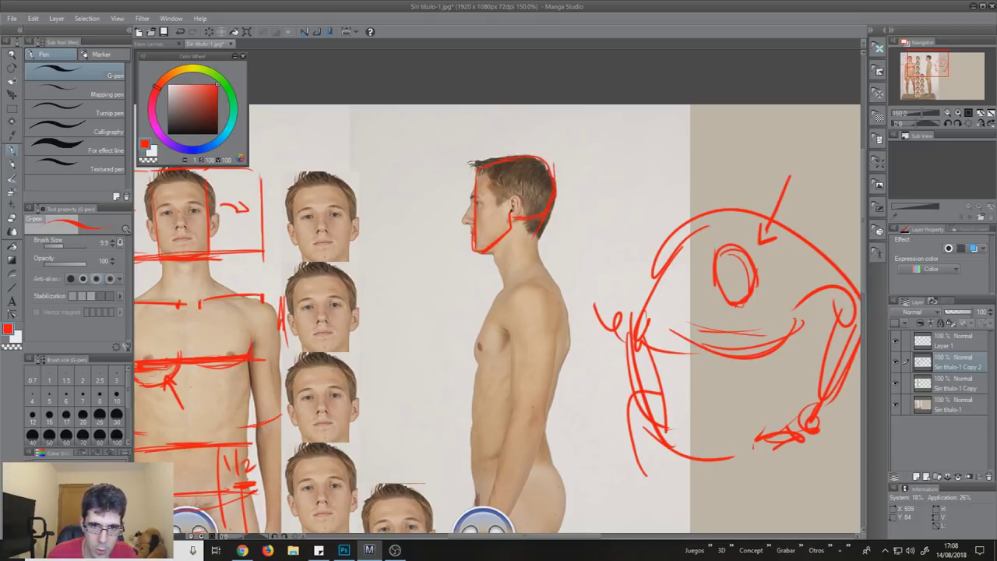
Trace one long red S-curve following the profile figure's back down to the hip
scroll(534, 216, "down", 2)
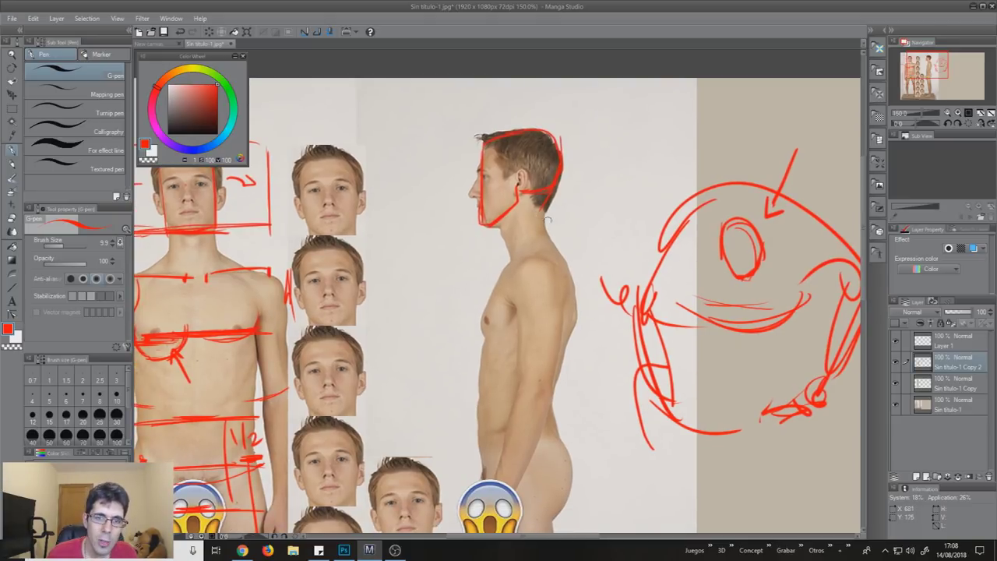
scroll(551, 197, "down", 2)
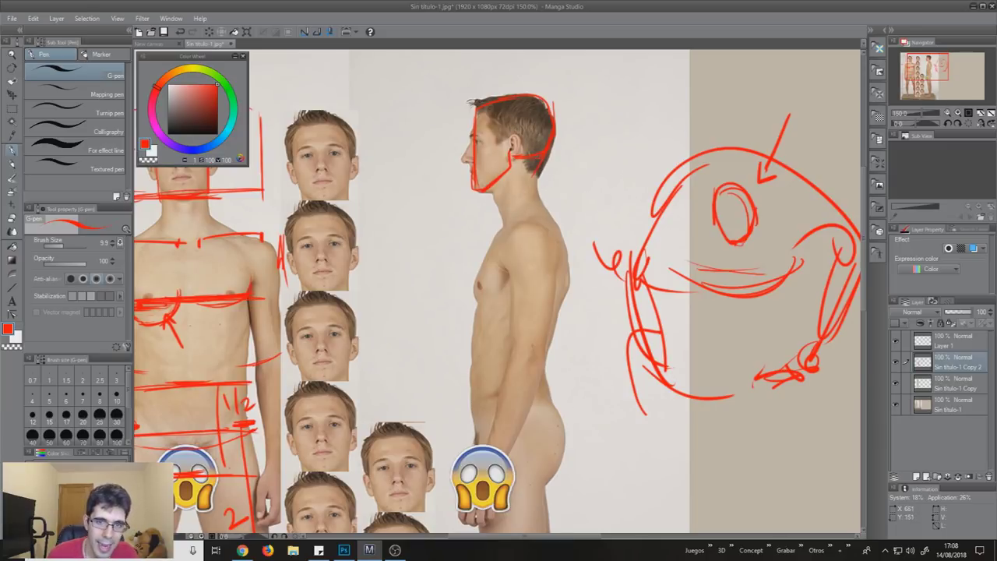
left_click_drag(527, 164, 507, 449)
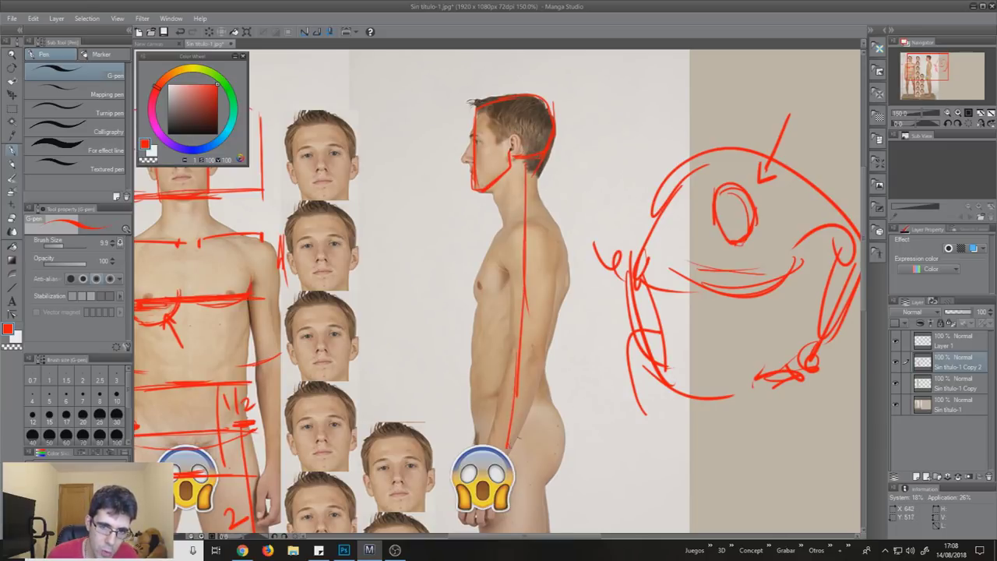
scroll(532, 344, "down", 2)
left_click_drag(533, 320, 522, 381)
left_click_drag(527, 274, 525, 355)
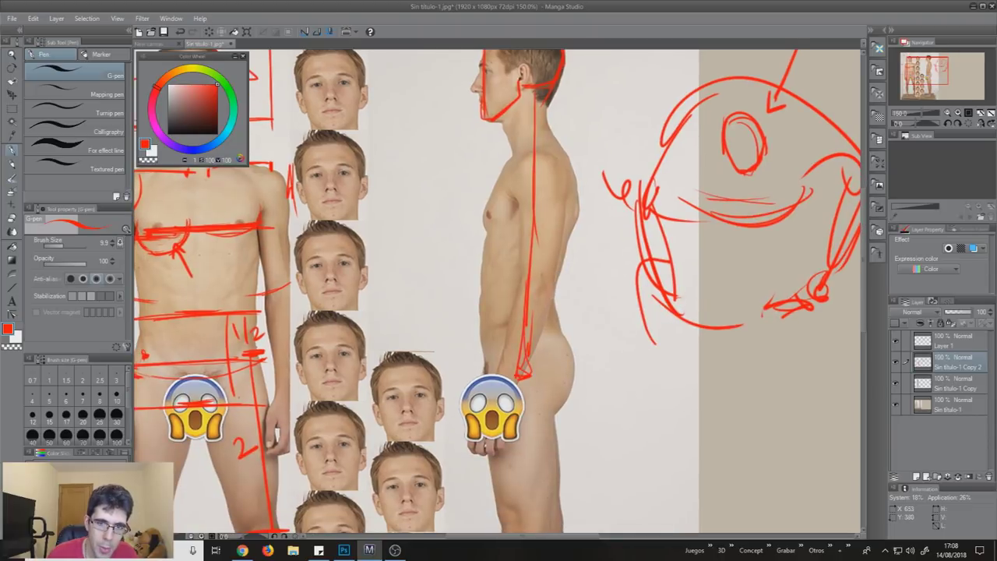
left_click_drag(552, 198, 531, 297)
key("ctrl+z")
key("ctrl+z")
key("ctrl+z")
key("ctrl+z")
key("ctrl+z")
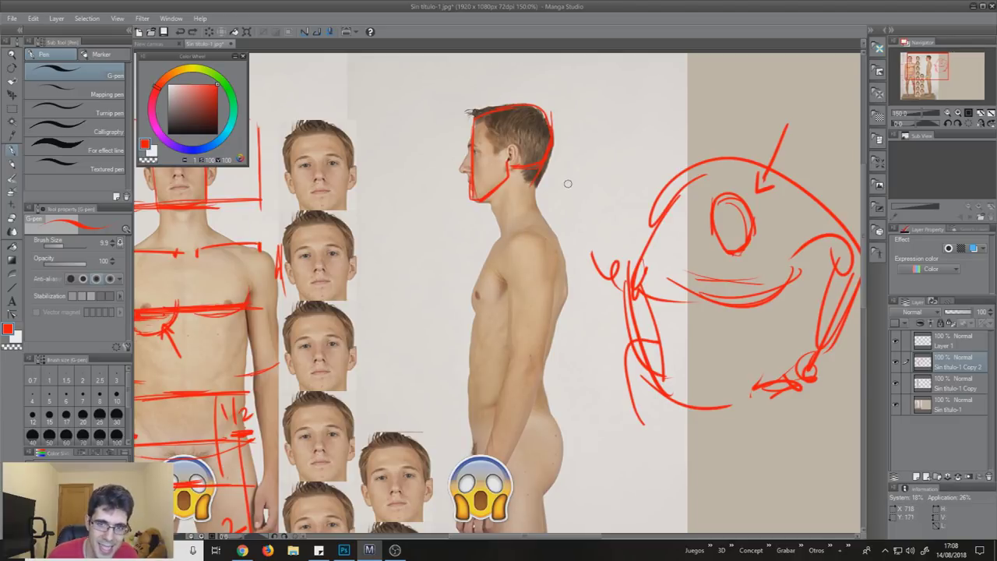
mouse_move(553, 180)
left_mouse_down()
mouse_move(583, 296)
mouse_move(547, 380)
mouse_move(575, 471)
mouse_move(554, 499)
left_mouse_up()
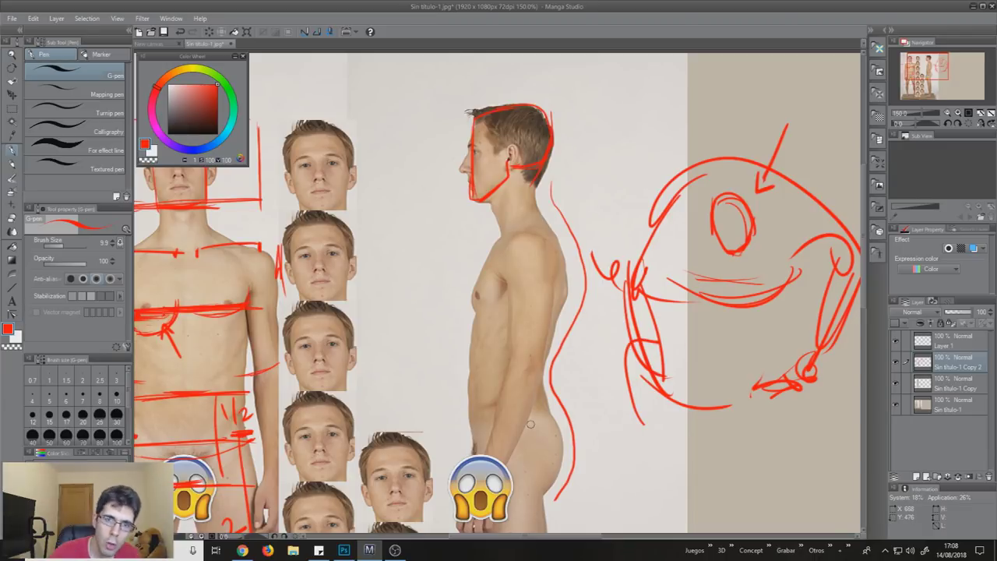
Draw jaw and neck lines with a downward arrow on the neck, plus a small box marked with an x
key("ctrl+z")
scroll(535, 217, "up", 2)
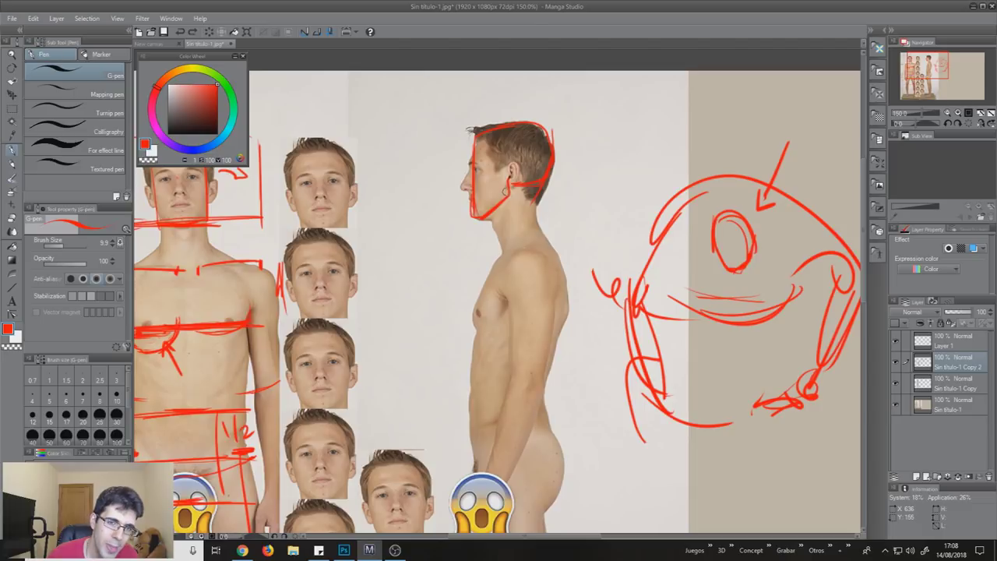
left_click_drag(491, 219, 536, 196)
left_click_drag(496, 230, 543, 235)
left_click_drag(529, 201, 543, 236)
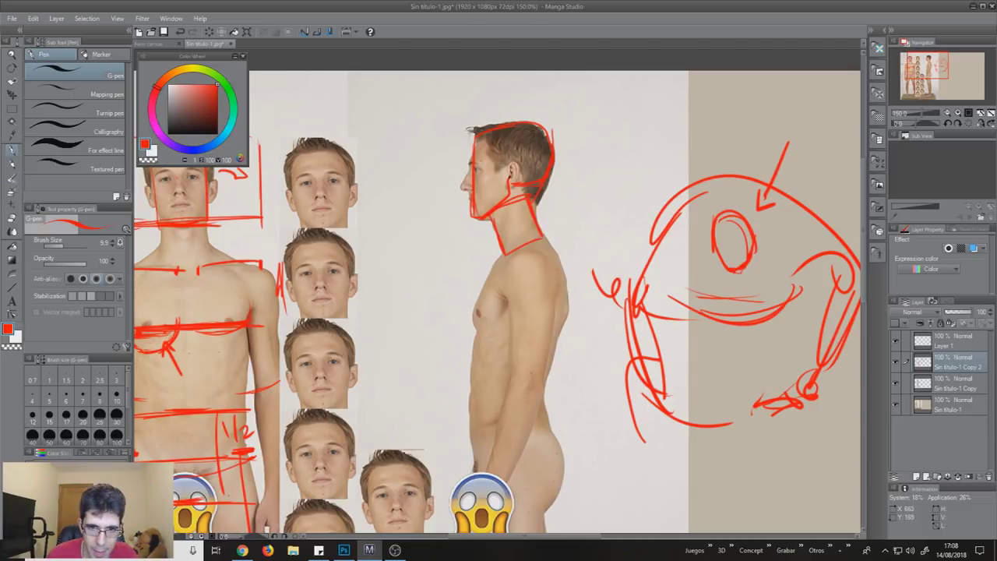
left_click_drag(546, 193, 565, 228)
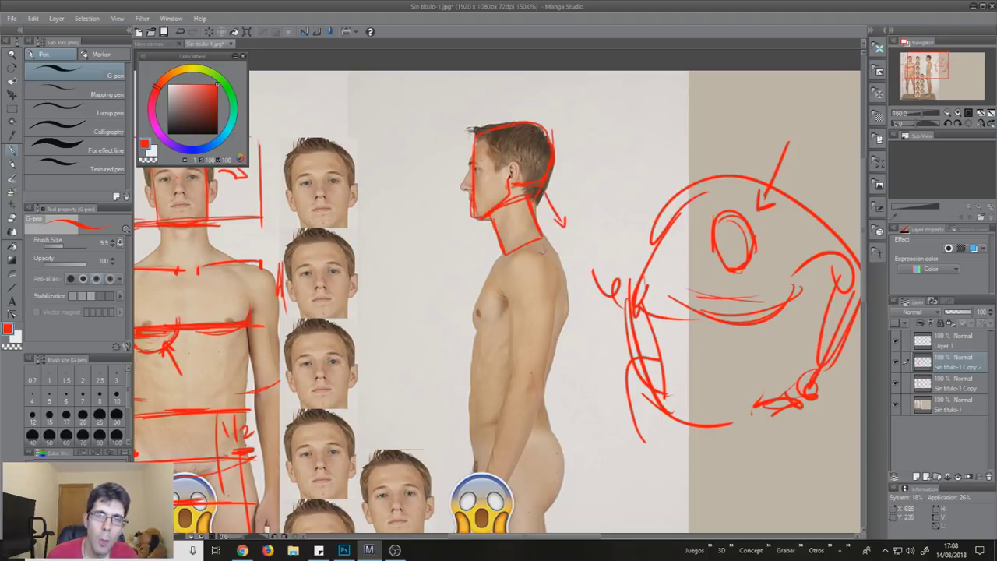
mouse_move(587, 153)
left_mouse_down()
mouse_move(586, 168)
mouse_move(617, 199)
left_mouse_up()
mouse_move(630, 132)
left_mouse_down()
mouse_move(636, 153)
mouse_move(621, 161)
left_mouse_up()
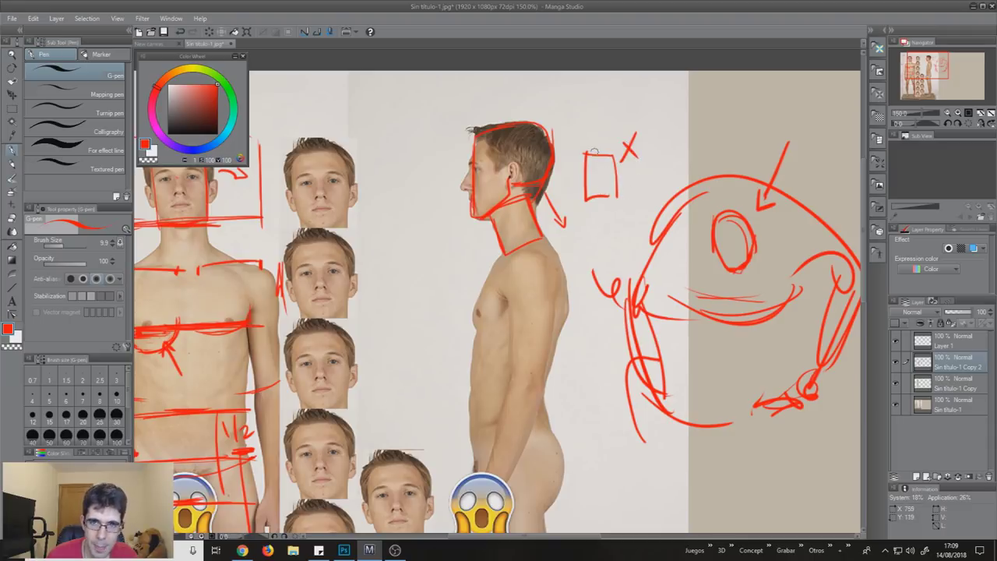
Draw a line from neck down the chest and sketch the shoulder and upper arm
left_click_drag(578, 239, 590, 184)
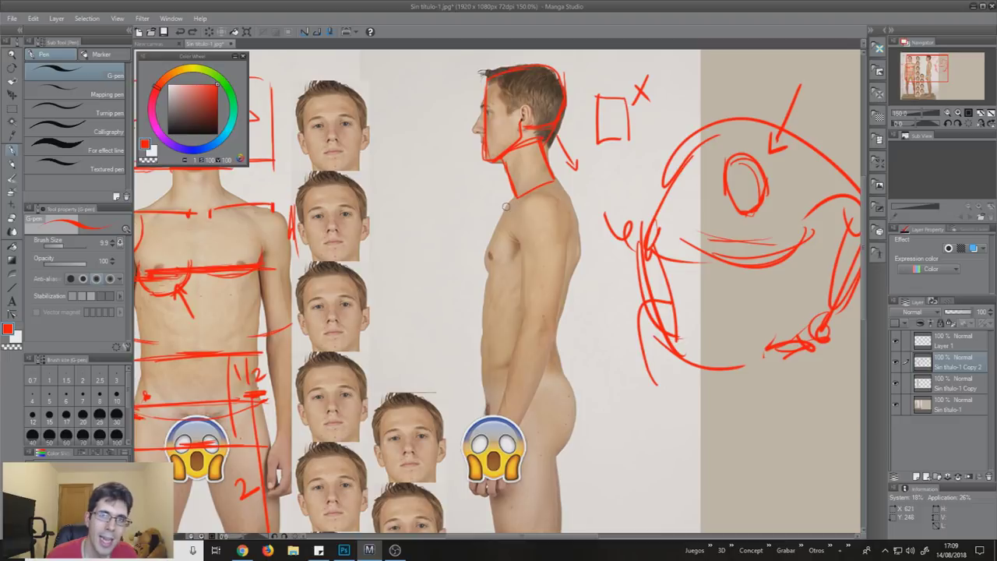
mouse_move(516, 197)
left_mouse_down()
mouse_move(490, 288)
mouse_move(506, 312)
mouse_move(552, 323)
mouse_move(511, 326)
left_mouse_up()
mouse_move(485, 269)
left_mouse_down()
mouse_move(502, 291)
mouse_move(556, 320)
left_mouse_up()
mouse_move(572, 230)
left_mouse_down()
mouse_move(563, 312)
mouse_move(529, 315)
left_mouse_up()
left_click_drag(566, 271, 530, 316)
left_click_drag(576, 213, 568, 273)
mouse_move(558, 187)
left_mouse_down()
mouse_move(546, 315)
mouse_move(559, 319)
mouse_move(538, 325)
left_mouse_up()
Erase stray arm strokes, then outline the back of the shoulder and the front of the torso
key("e")
left_click_drag(561, 293, 534, 331)
key("p")
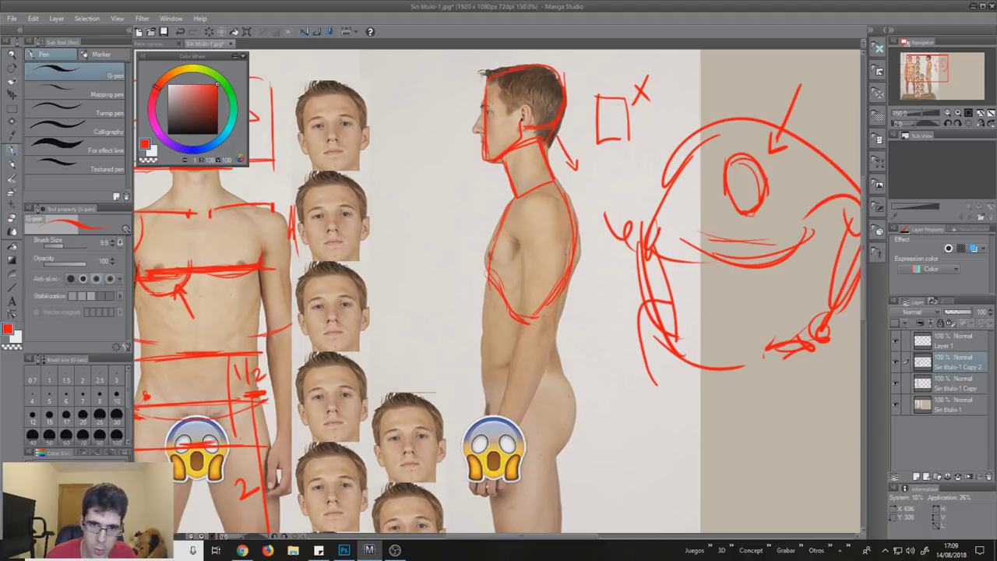
left_click_drag(576, 188, 583, 245)
key("ctrl+z")
mouse_move(568, 180)
left_mouse_down()
mouse_move(586, 224)
mouse_move(563, 307)
left_mouse_up()
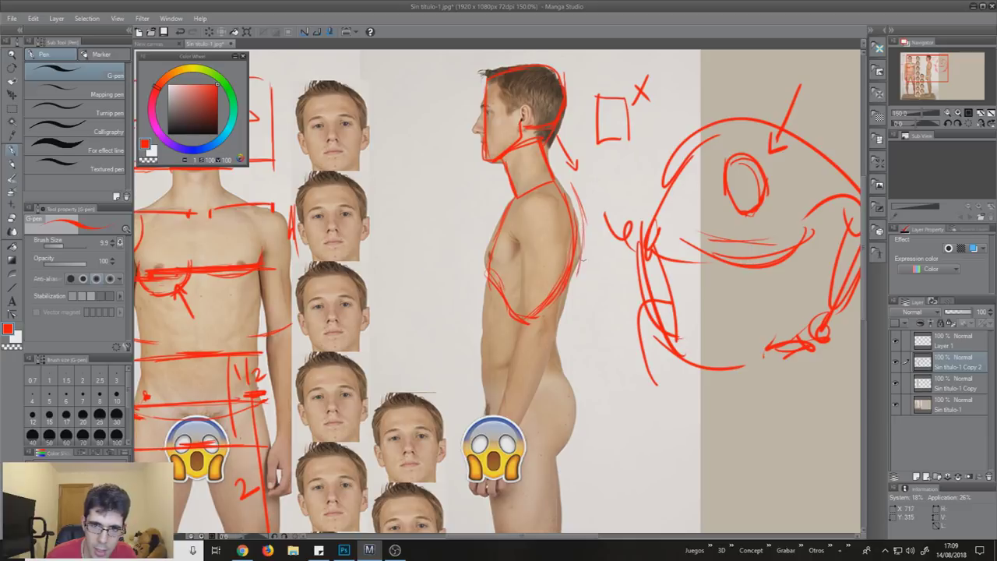
left_click_drag(578, 192, 581, 256)
mouse_move(580, 209)
left_mouse_down()
mouse_move(586, 278)
mouse_move(599, 184)
left_mouse_up()
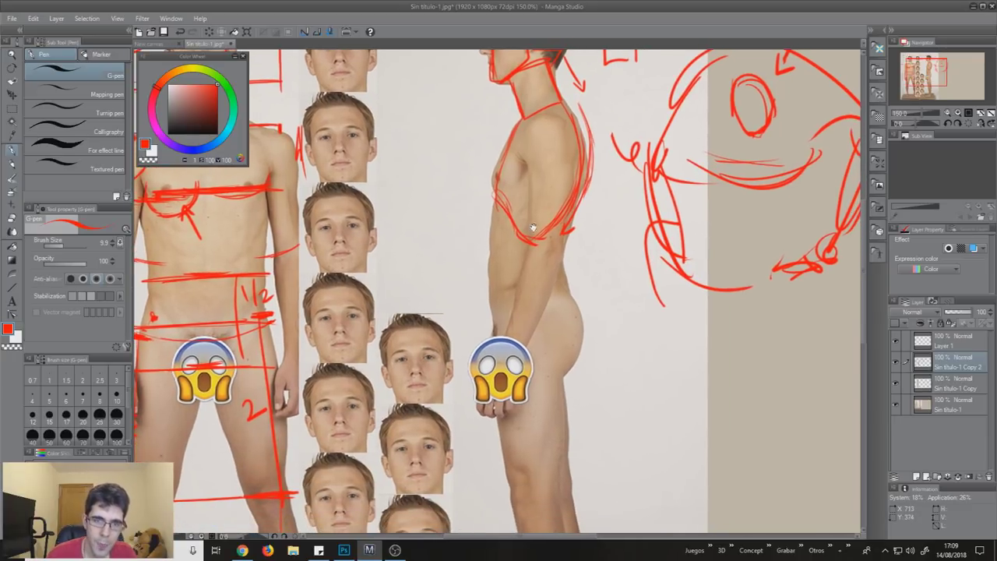
mouse_move(499, 206)
left_mouse_down()
mouse_move(502, 291)
mouse_move(492, 290)
mouse_move(491, 304)
left_mouse_up()
Outline the hip and buttock curve and refine the back line with short strokes
mouse_move(538, 265)
left_mouse_down()
mouse_move(544, 225)
mouse_move(502, 298)
left_mouse_up()
mouse_move(549, 238)
left_mouse_down()
mouse_move(566, 263)
mouse_move(554, 315)
mouse_move(536, 319)
left_mouse_up()
mouse_move(579, 278)
left_mouse_down()
mouse_move(559, 311)
mouse_move(538, 320)
left_mouse_up()
mouse_move(572, 299)
left_mouse_down()
mouse_move(584, 257)
mouse_move(565, 280)
left_mouse_up()
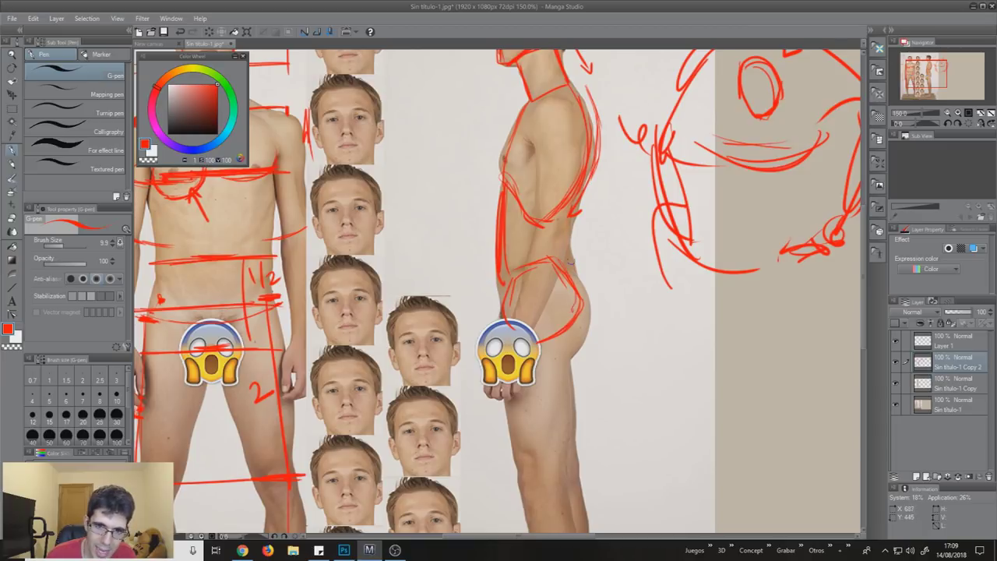
mouse_move(577, 216)
left_mouse_down()
mouse_move(565, 262)
mouse_move(575, 219)
left_mouse_up()
scroll(589, 241, "up", 1)
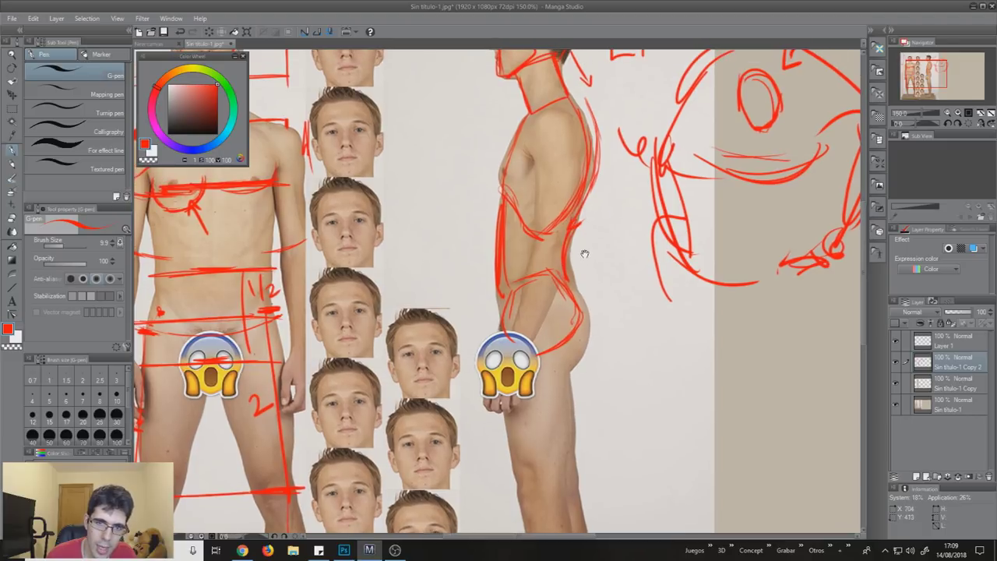
left_click_drag(563, 238, 578, 176)
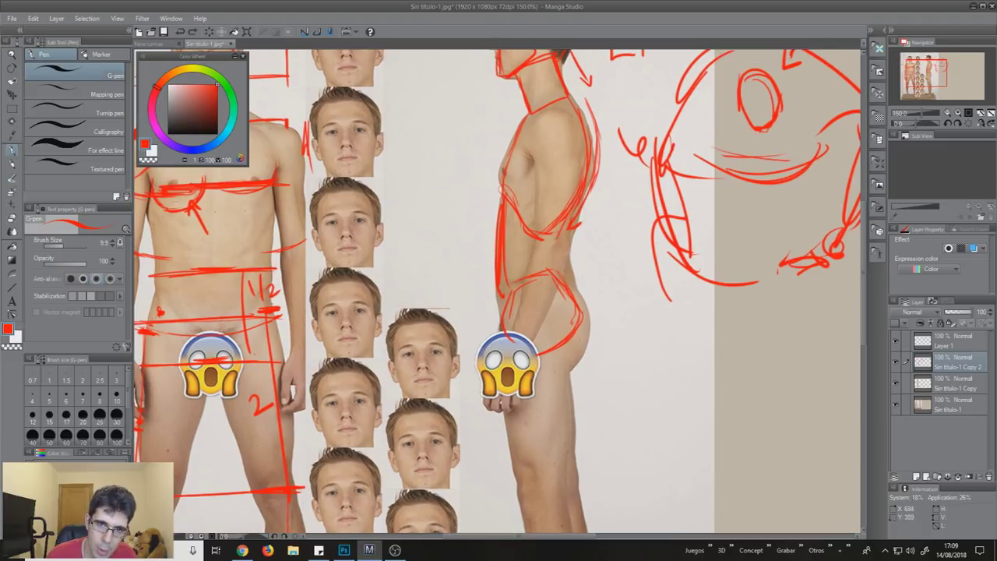
left_click_drag(572, 229, 558, 278)
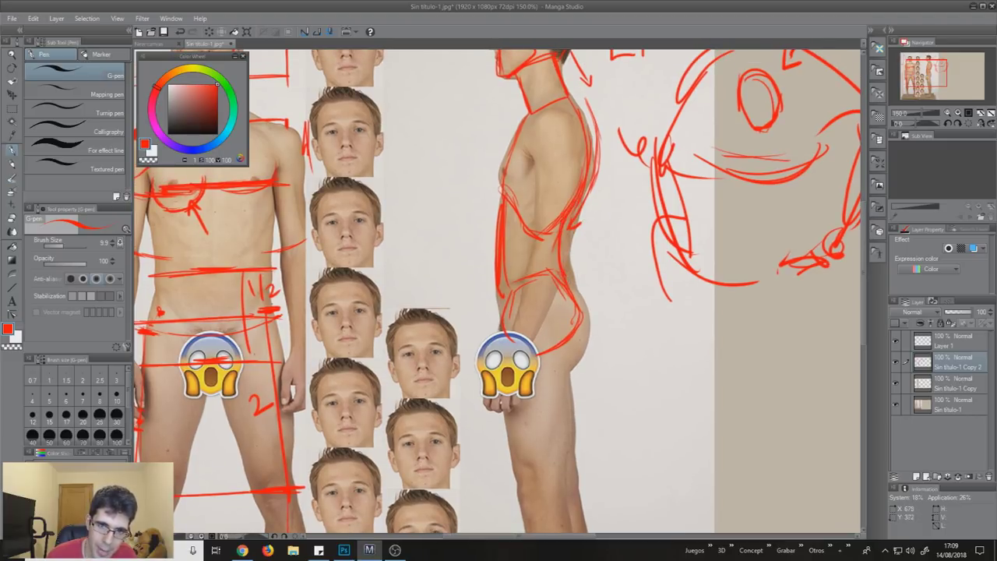
left_click_drag(569, 277, 571, 232)
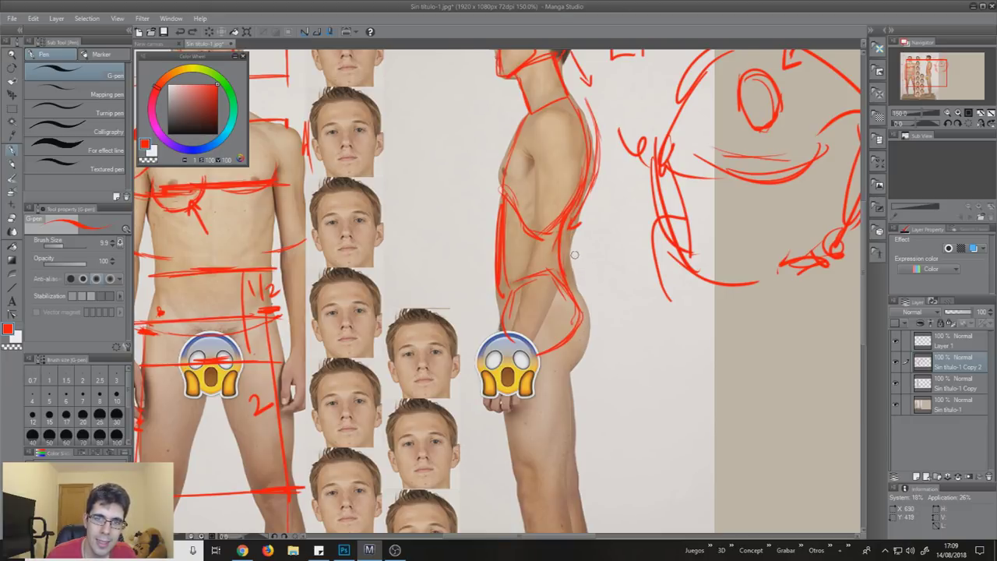
left_click_drag(581, 325, 575, 356)
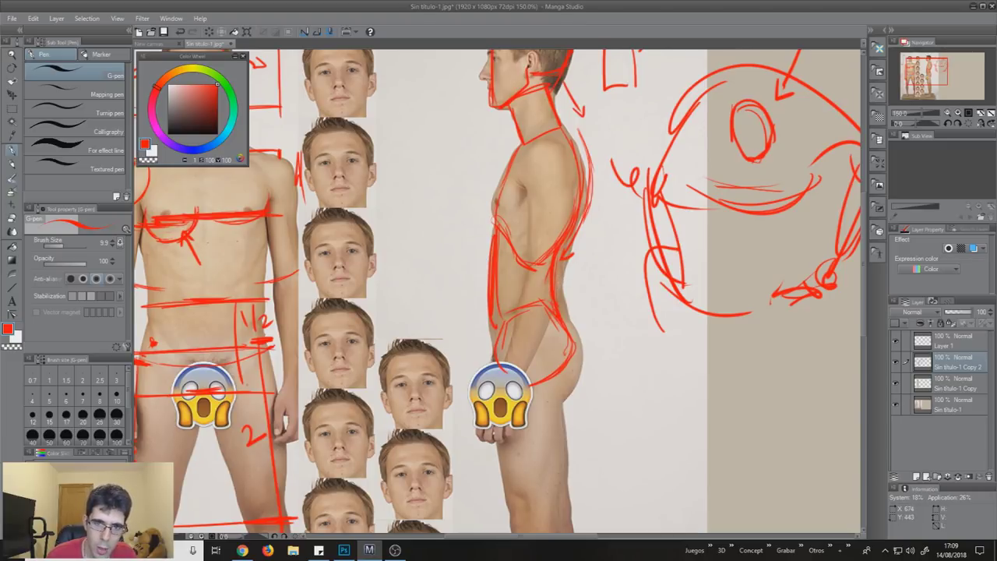
mouse_move(627, 300)
left_mouse_down()
mouse_move(571, 246)
mouse_move(584, 452)
left_mouse_up()
Draw the red curving leg gesture line ending in a looped foot
left_click_drag(587, 390, 582, 475)
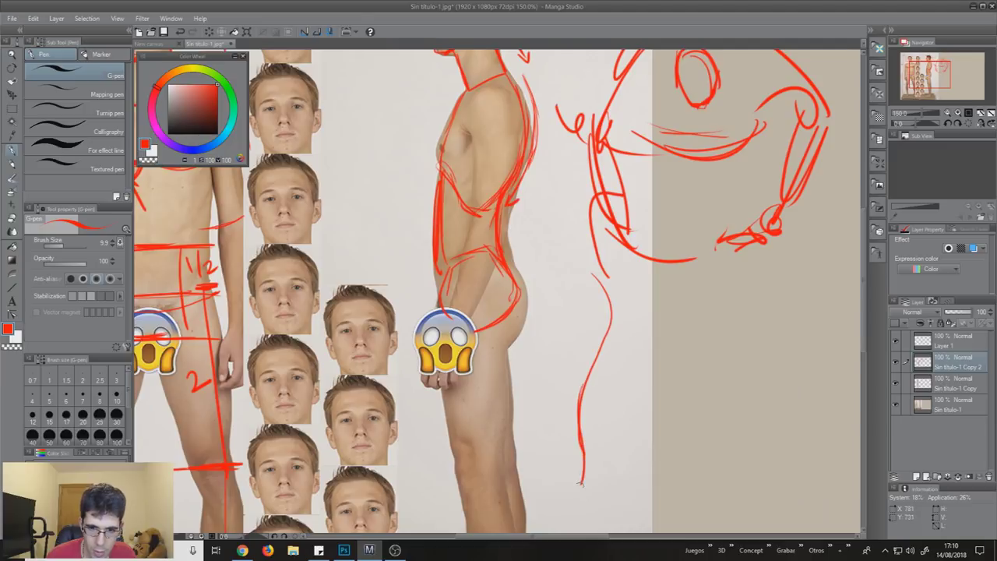
key("ctrl+z")
left_click_drag(597, 355, 588, 438)
mouse_move(583, 371)
left_mouse_down()
mouse_move(584, 471)
mouse_move(574, 489)
mouse_move(597, 443)
mouse_move(569, 493)
left_mouse_up()
left_click_drag(597, 448, 584, 473)
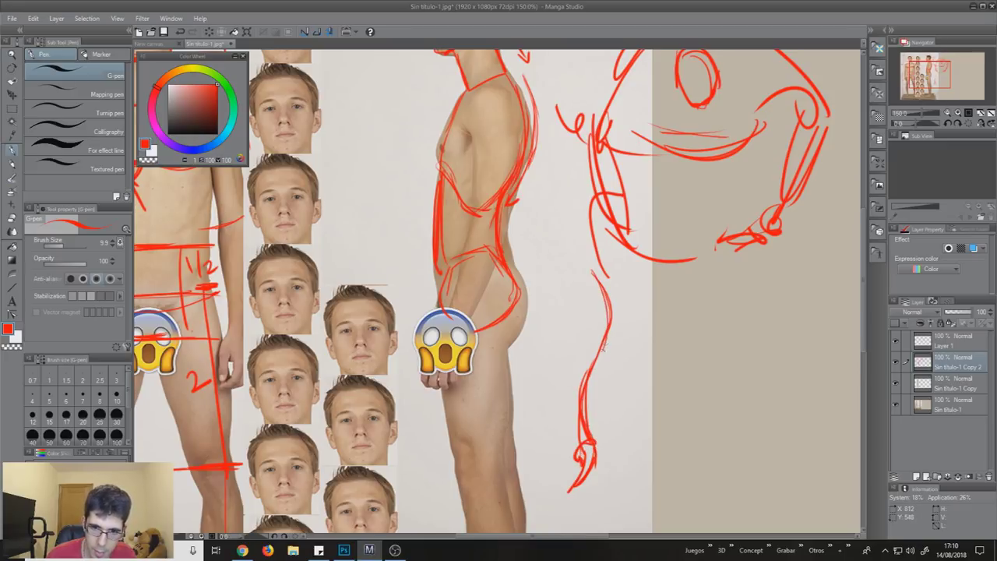
Erase part of the leg stroke, add an arrow beside the curve, and pan to the legs
key("e")
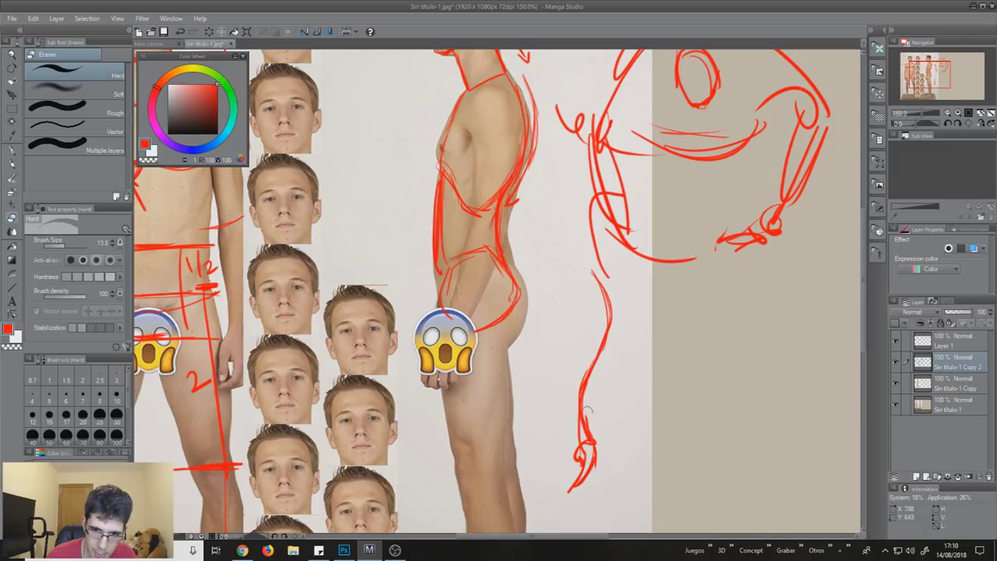
left_click_drag(611, 299, 616, 388)
key("p")
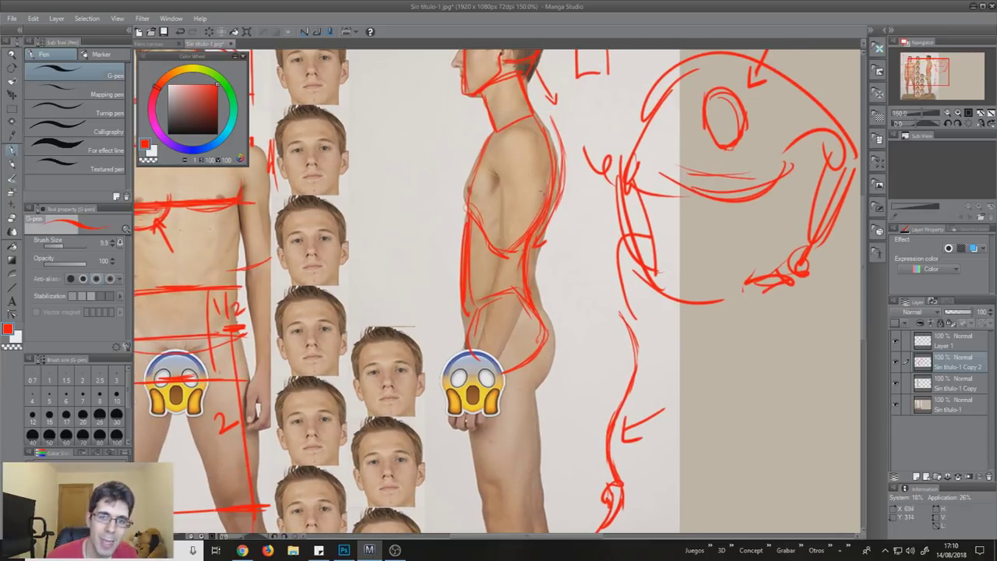
scroll(569, 227, "up", 2)
left_click_drag(612, 59, 623, 78)
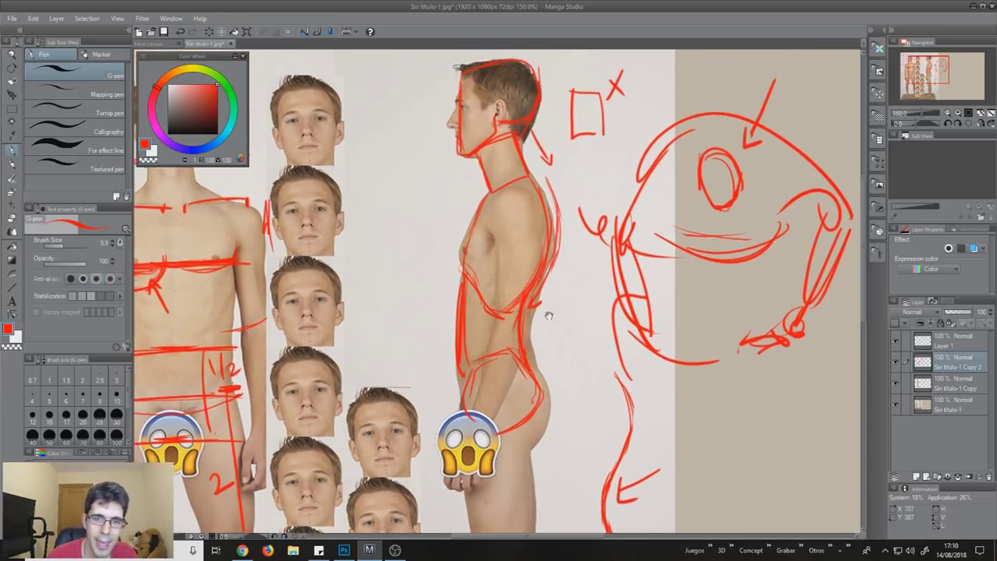
left_click_drag(544, 357, 568, 268)
mouse_move(566, 259)
left_mouse_down()
mouse_move(520, 373)
mouse_move(522, 233)
left_mouse_up()
mouse_move(537, 336)
left_mouse_down()
mouse_move(541, 263)
mouse_move(520, 310)
left_mouse_up()
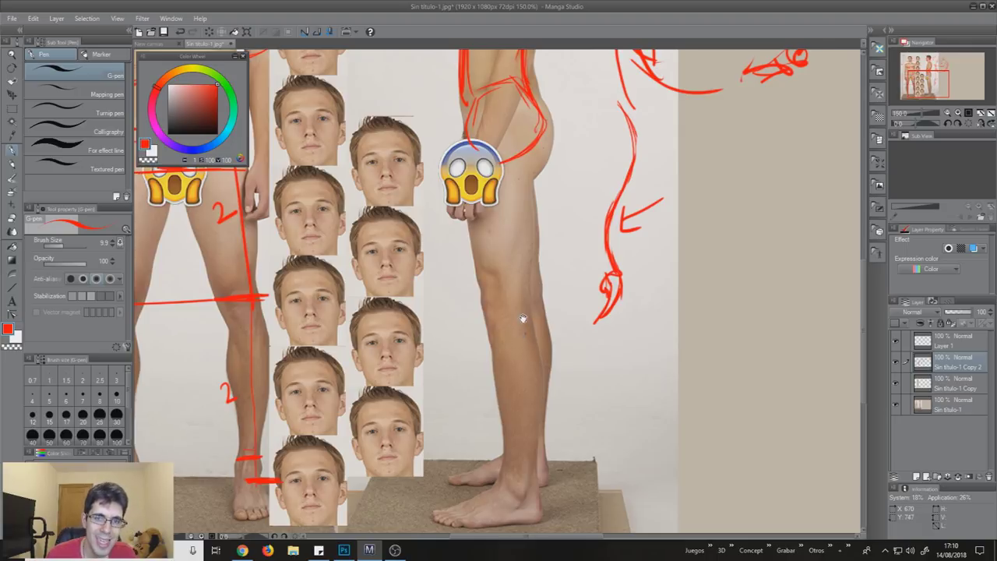
Draw a vertical red line from the hip loop to the ankle, with a parallel lower-leg line
left_click_drag(523, 320, 529, 328)
left_click_drag(508, 153, 514, 257)
left_click_drag(507, 182, 517, 282)
mouse_move(511, 226)
left_mouse_down()
mouse_move(514, 324)
mouse_move(512, 316)
left_mouse_up()
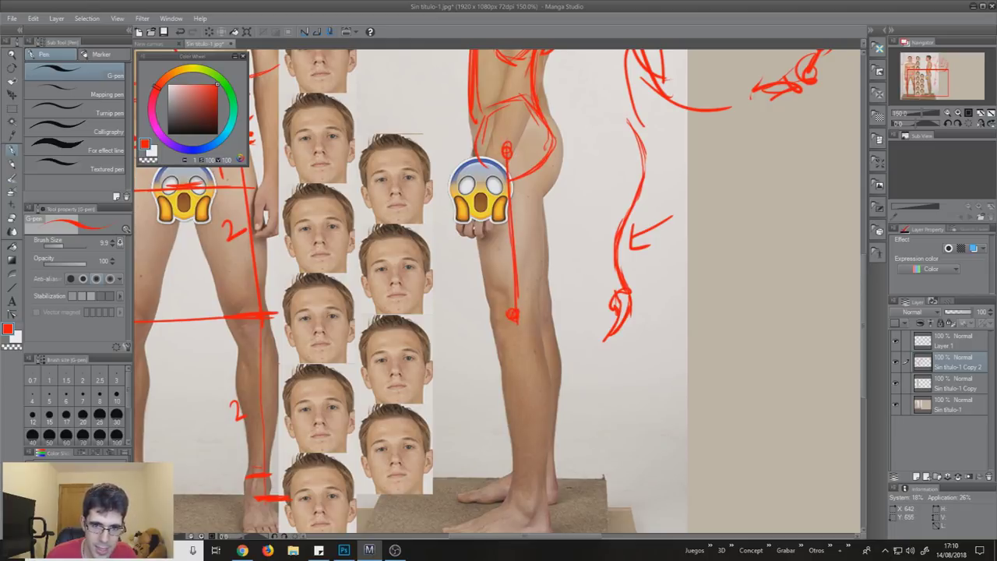
scroll(514, 328, "down", 2)
left_click_drag(512, 260, 531, 443)
mouse_move(521, 259)
left_mouse_down()
mouse_move(541, 469)
mouse_move(545, 452)
mouse_move(535, 475)
mouse_move(550, 468)
mouse_move(466, 477)
mouse_move(514, 449)
left_mouse_up()
left_click_drag(528, 163, 543, 237)
mouse_move(522, 163)
left_mouse_down()
mouse_move(528, 323)
mouse_move(552, 398)
left_mouse_up()
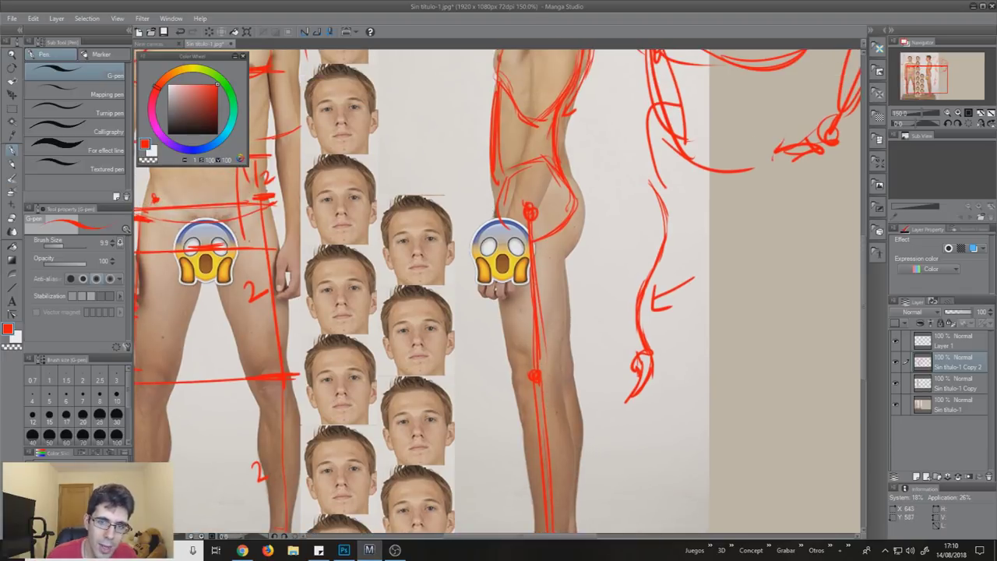
left_click_drag(531, 293, 536, 256)
In purple, draw a curving leg gesture line ending in a foot, then trace the standing leg's front edge
left_click(163, 104)
left_click_drag(537, 227, 550, 215)
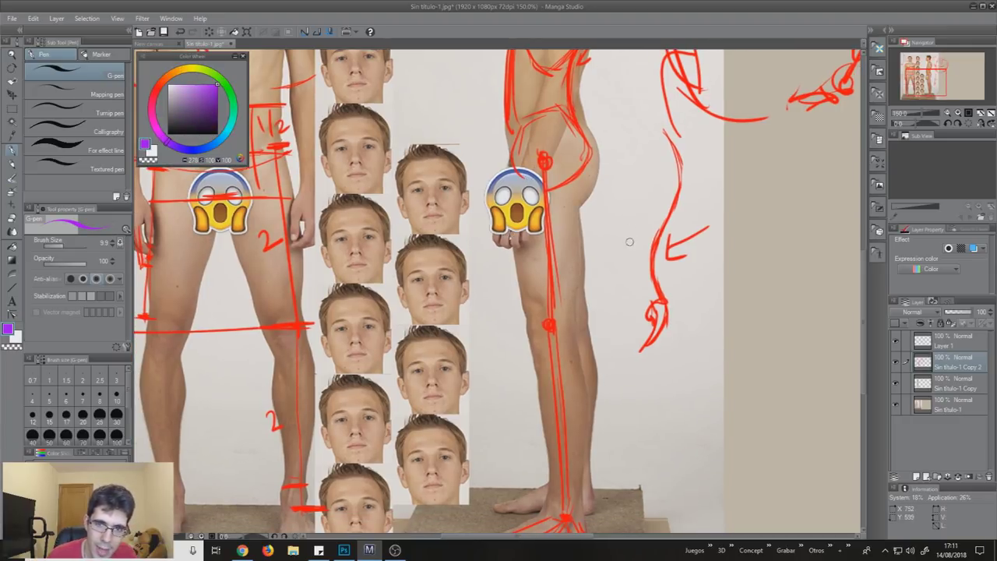
left_click_drag(710, 262, 674, 236)
mouse_move(711, 200)
left_mouse_down()
mouse_move(691, 257)
mouse_move(726, 389)
left_mouse_up()
mouse_move(725, 352)
left_mouse_down()
mouse_move(715, 429)
mouse_move(681, 430)
mouse_move(712, 423)
left_mouse_up()
mouse_move(702, 202)
left_mouse_down()
mouse_move(695, 267)
mouse_move(725, 360)
mouse_move(716, 434)
left_mouse_up()
left_click_drag(454, 115, 466, 160)
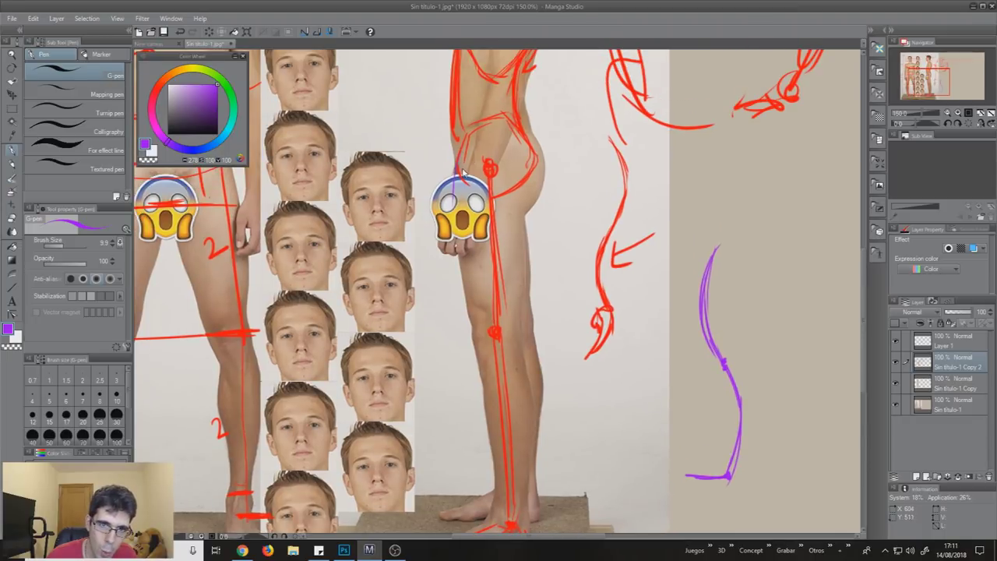
mouse_move(460, 173)
left_mouse_down()
mouse_move(470, 281)
mouse_move(499, 359)
left_mouse_up()
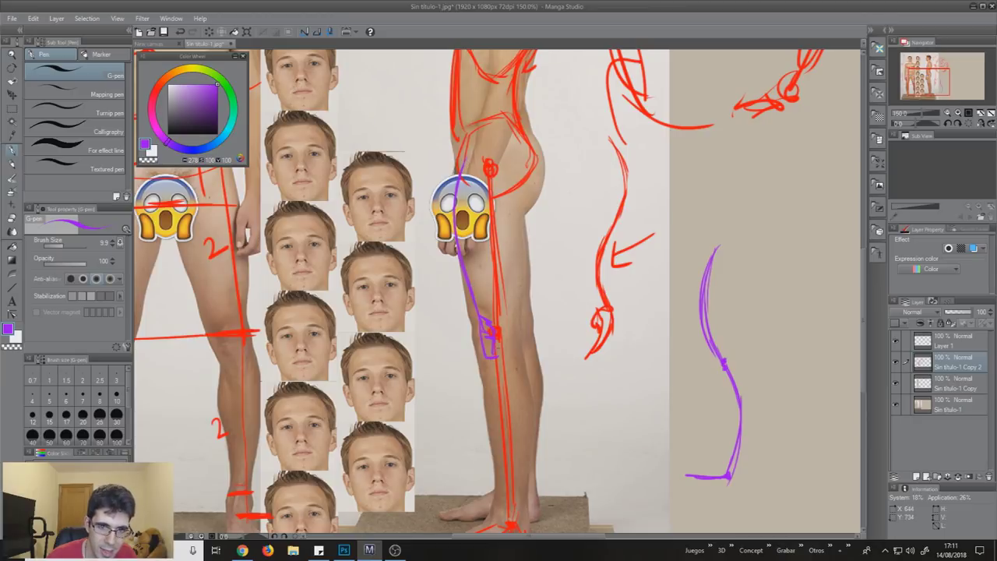
mouse_move(521, 214)
left_mouse_down()
mouse_move(516, 318)
mouse_move(504, 225)
left_mouse_up()
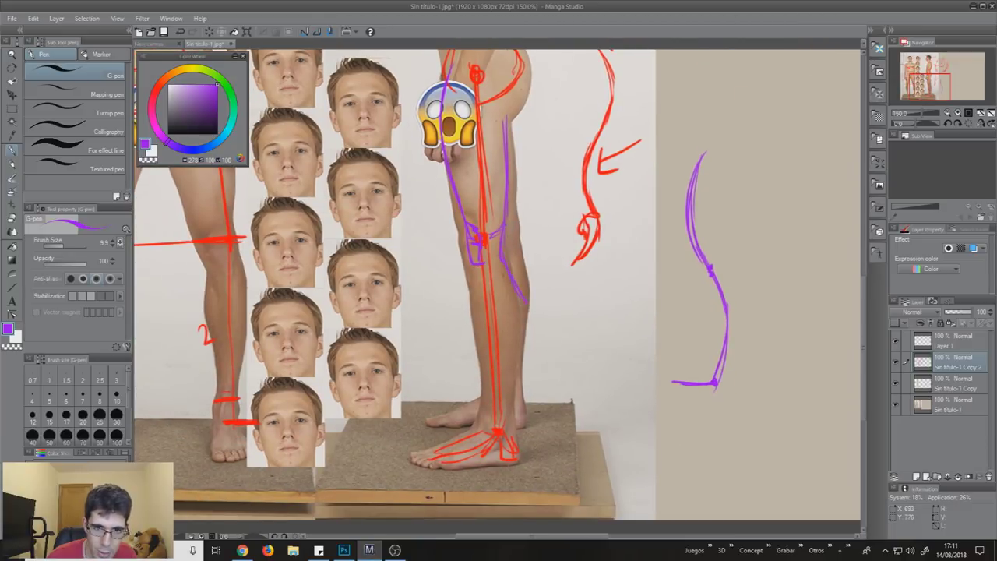
left_click_drag(522, 330, 516, 428)
left_click_drag(477, 266, 505, 446)
key("ctrl+z")
key("ctrl+z")
left_click_drag(505, 364, 506, 374)
left_click_drag(495, 329, 492, 429)
left_click_drag(477, 269, 483, 308)
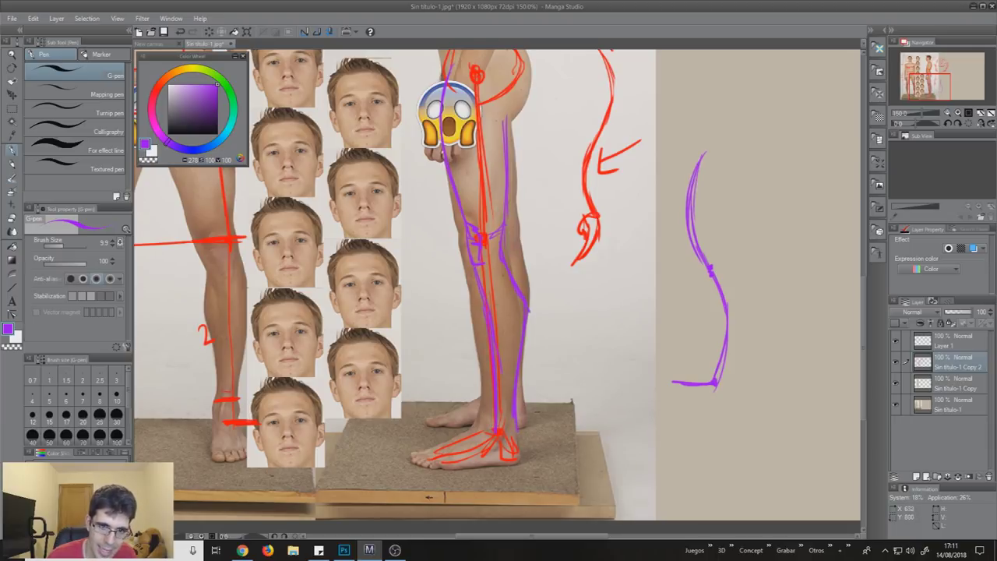
key("ctrl+z")
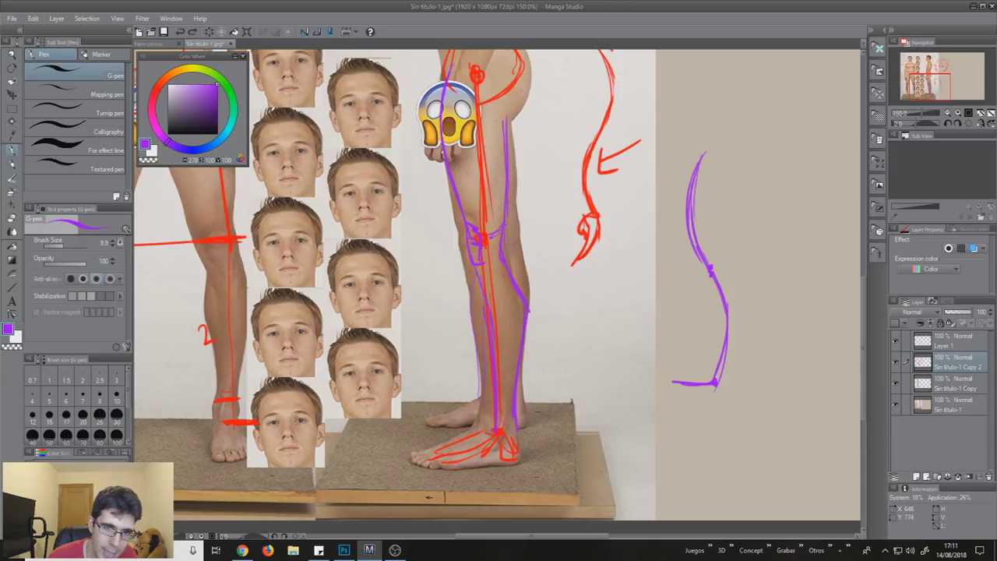
left_click_drag(484, 322, 512, 305)
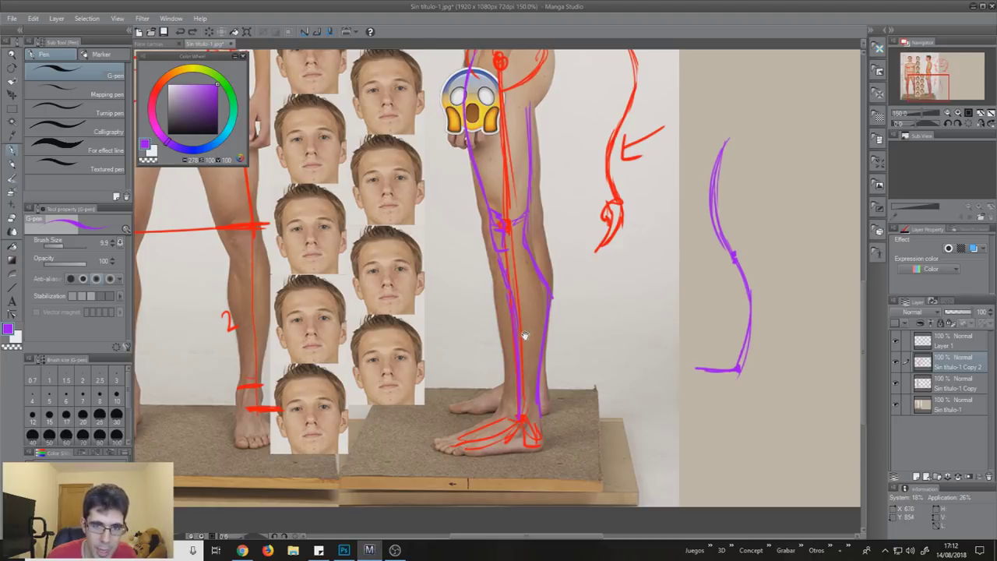
scroll(529, 347, "down", 1)
left_click_drag(533, 268, 490, 393)
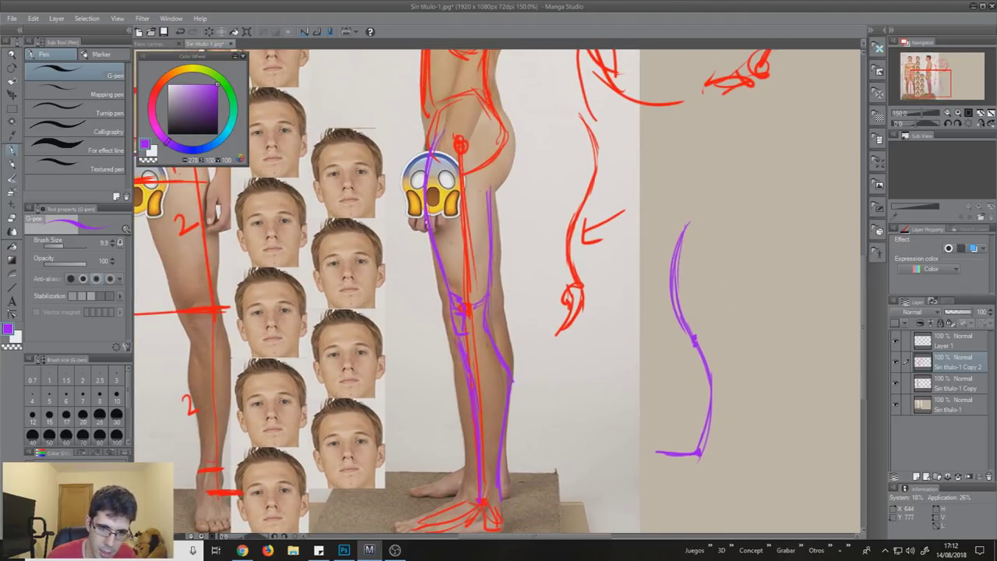
scroll(516, 375, "down", 1)
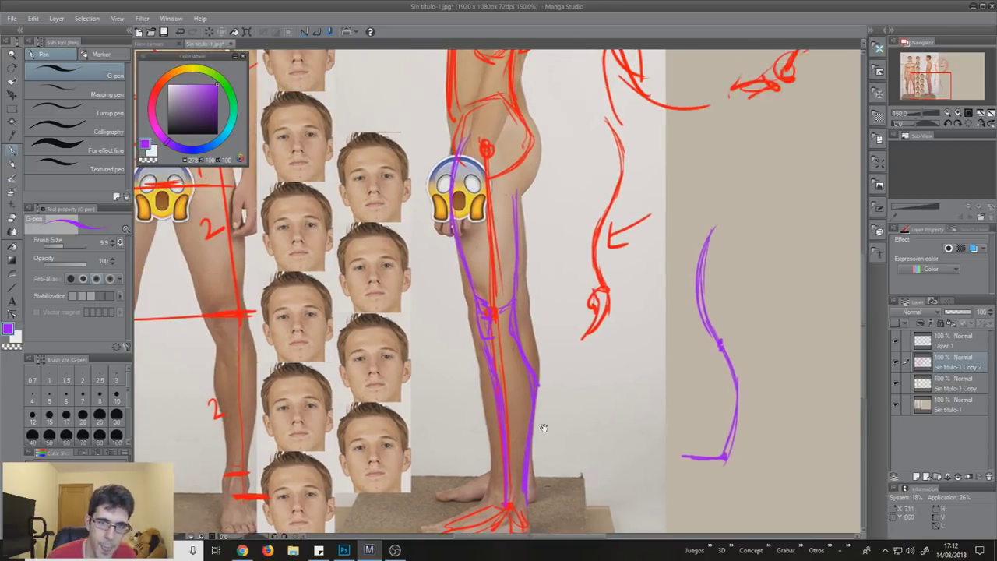
mouse_move(502, 212)
left_mouse_down()
mouse_move(528, 340)
mouse_move(469, 255)
mouse_move(472, 330)
left_mouse_up()
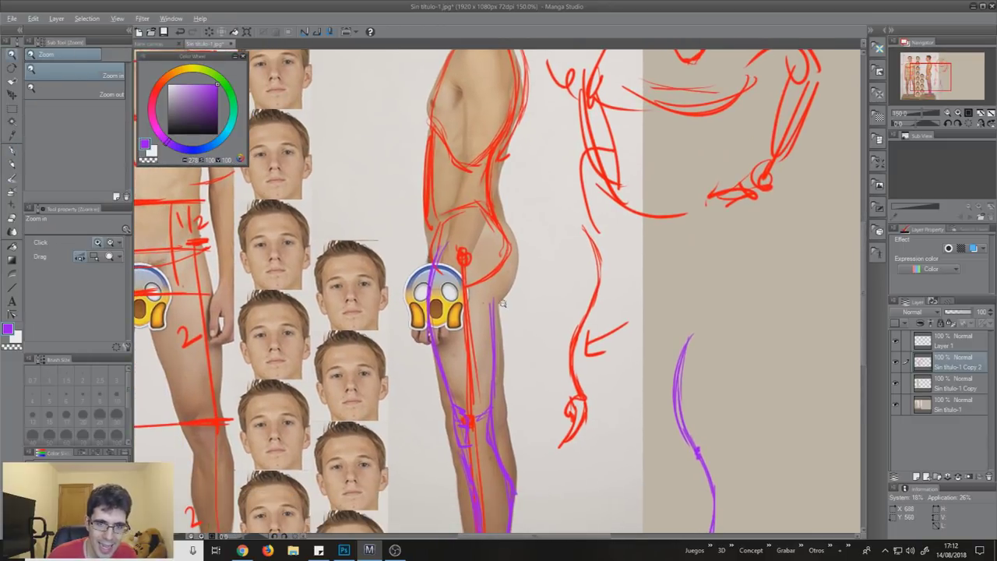
left_click_drag(472, 333, 491, 403)
left_click_drag(467, 138, 460, 159)
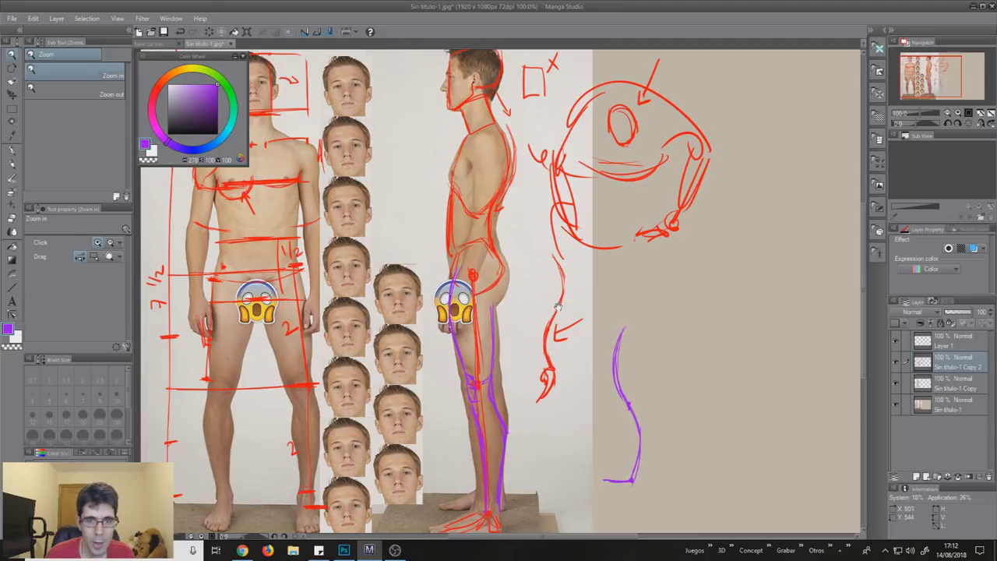
scroll(544, 282, "down", 2)
key("p")
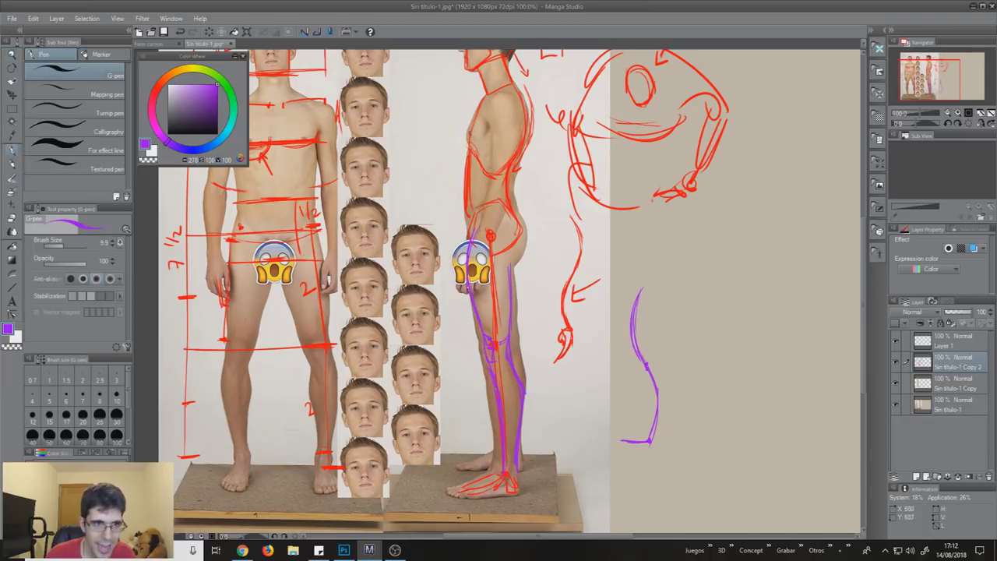
Pick green and draw a vertical balance line down from the side-view figure's neck
left_click(231, 98)
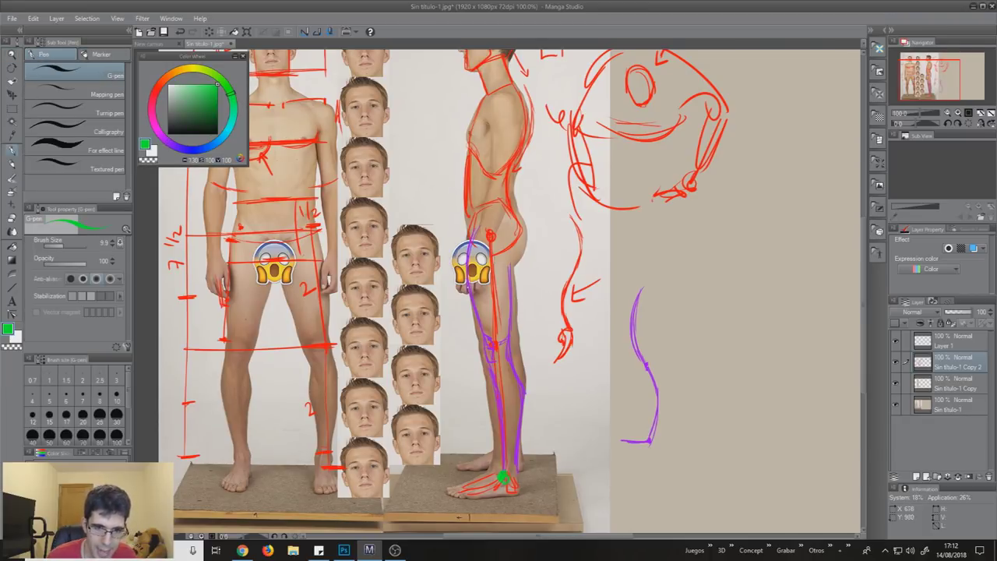
left_click_drag(503, 477, 505, 515)
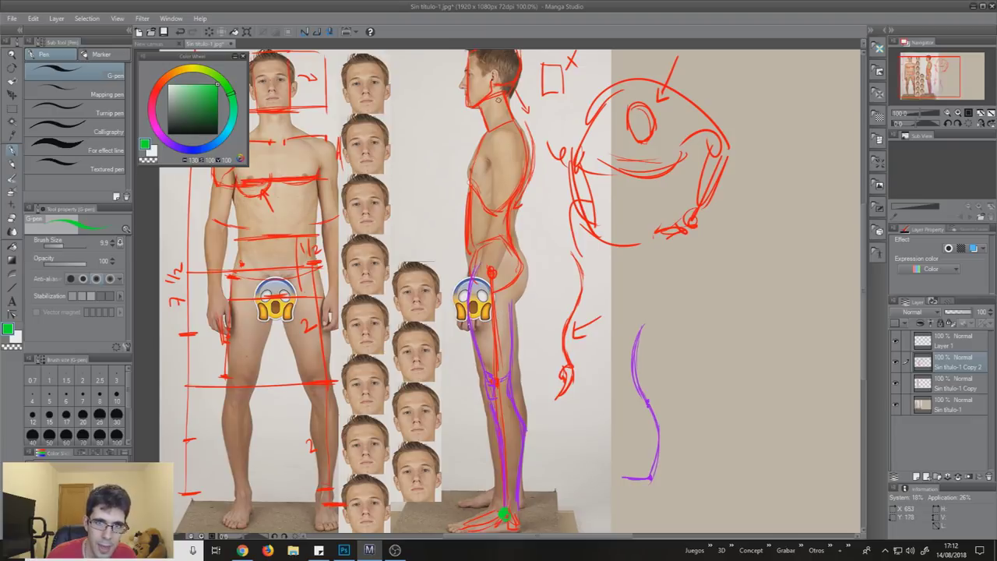
left_click_drag(496, 90, 500, 380)
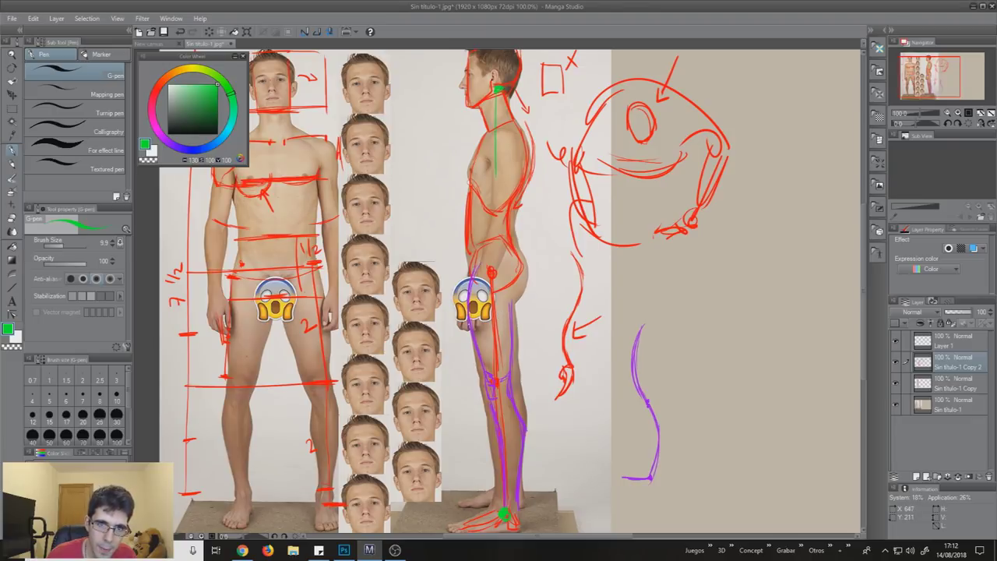
left_click_drag(504, 514, 505, 454)
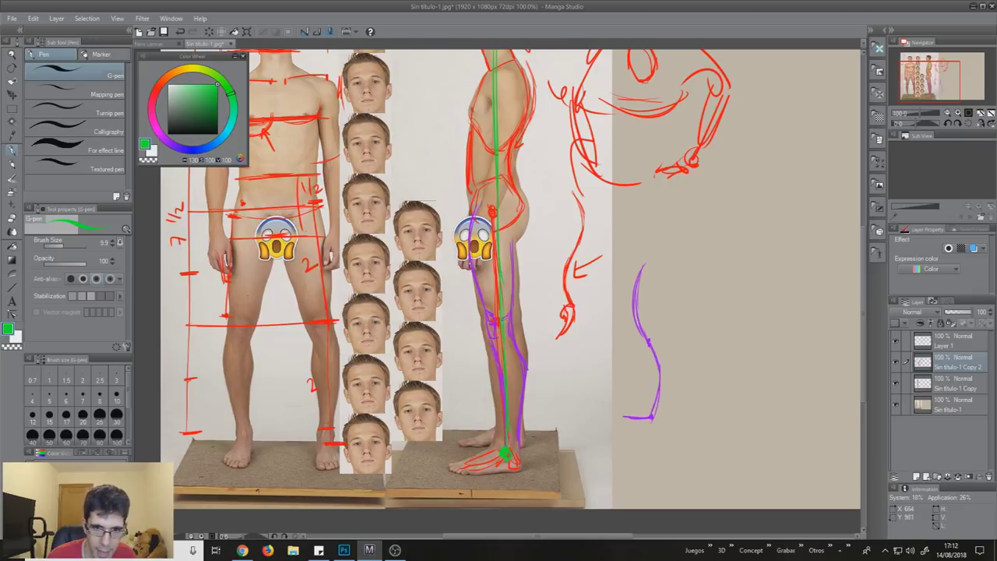
mouse_move(464, 80)
left_mouse_down()
mouse_move(464, 127)
mouse_move(450, 153)
mouse_move(462, 152)
mouse_move(487, 230)
left_mouse_up()
key("ctrl+z")
Add a green arrow near the hip, undoing the stray zigzags beside the chest and back
left_click_drag(482, 175, 463, 195)
key("ctrl+z")
left_click_drag(505, 90, 511, 337)
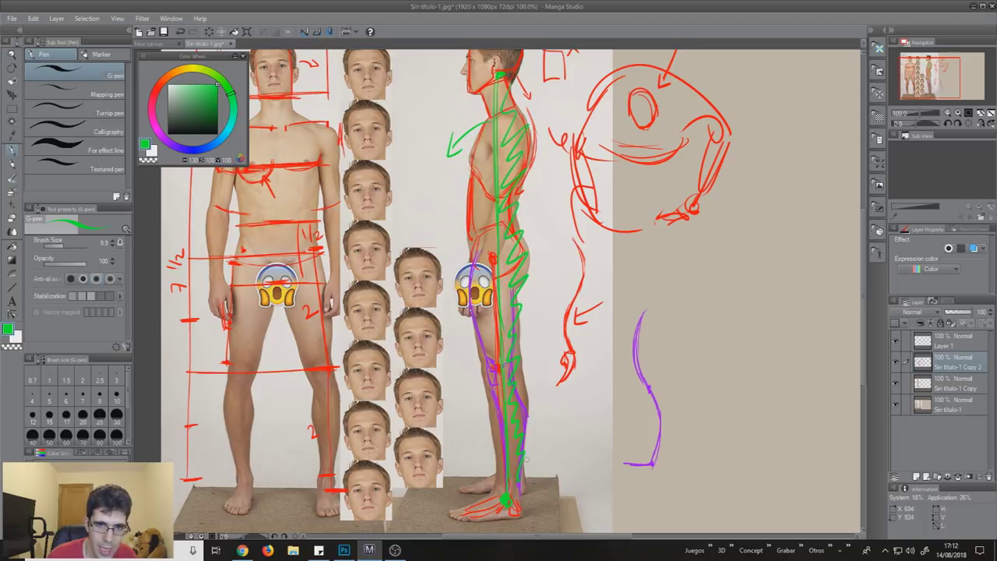
scroll(550, 343, "up", 1)
key("ctrl+z")
left_click_drag(512, 243, 538, 270)
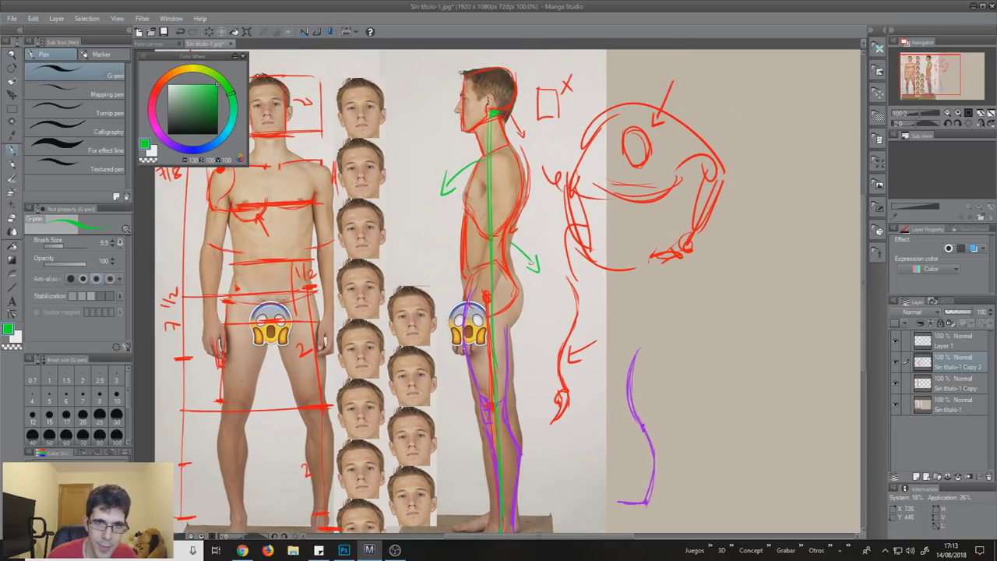
left_click_drag(498, 223, 508, 233)
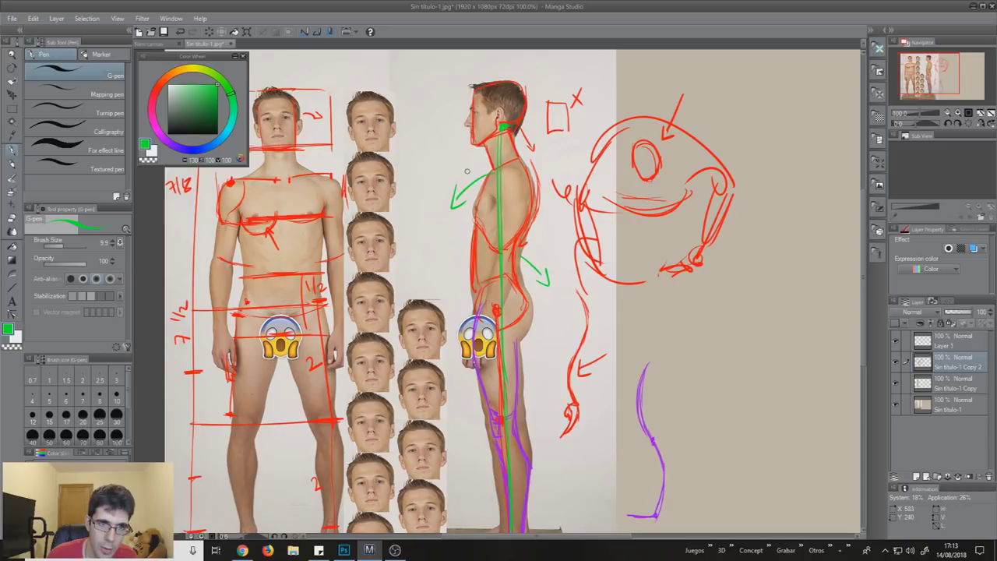
left_click_drag(535, 289, 522, 225)
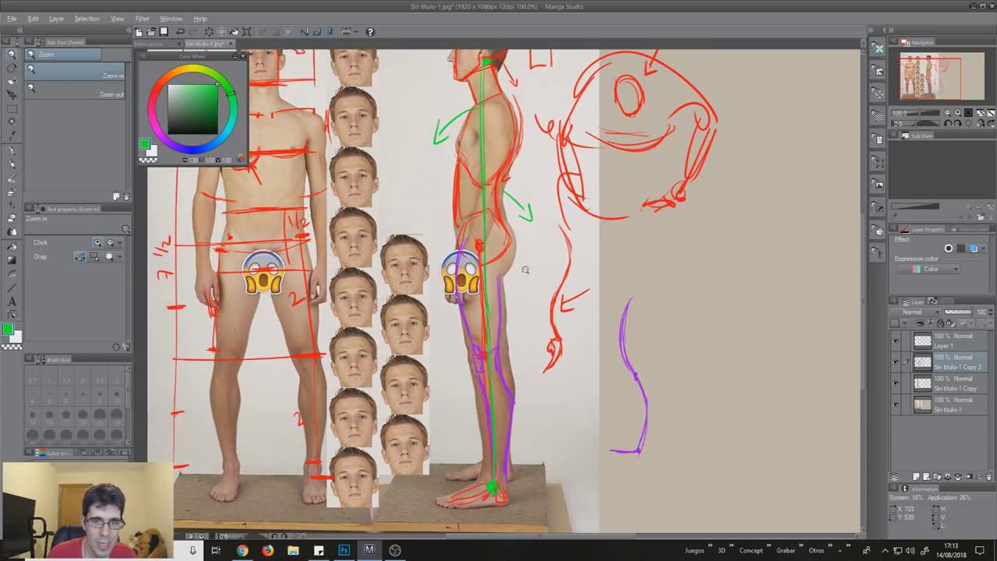
scroll(516, 298, "down", 1)
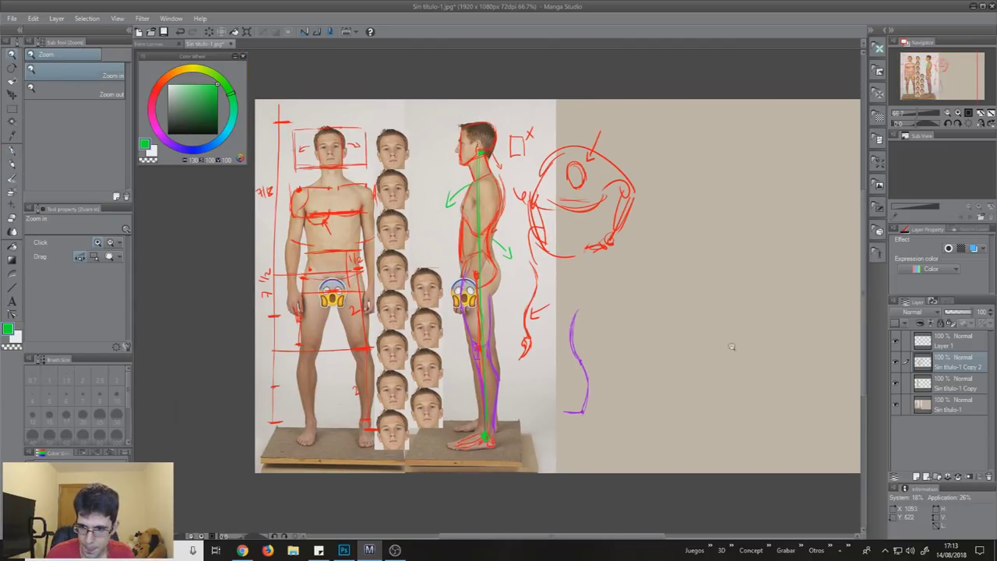
Copy the side-view figure from the bottom photo layer and move the copy right of the sketches
left_click(957, 409)
key("m")
left_click_drag(436, 115, 521, 433)
key("ctrl+c")
key("ctrl+v")
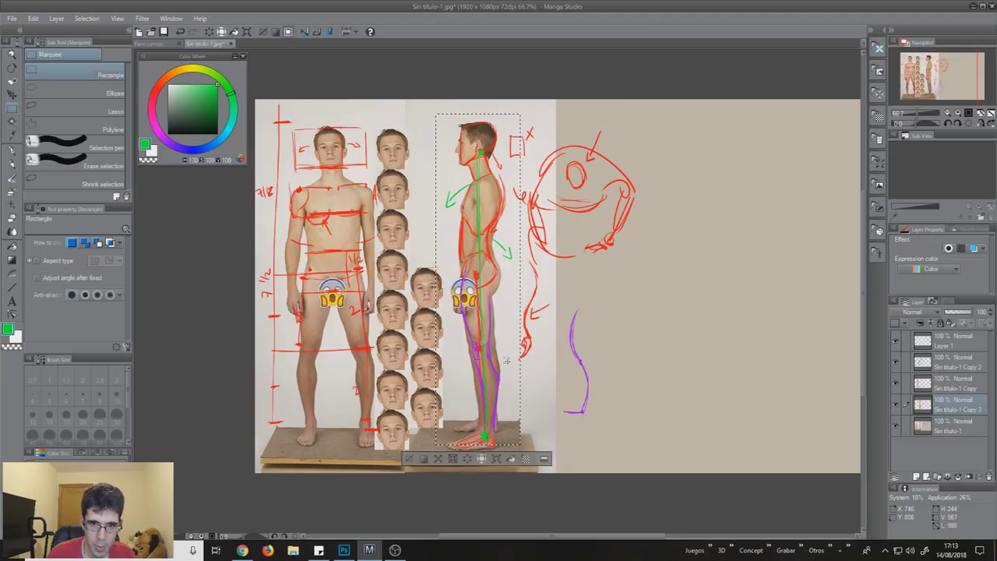
key("k")
left_click_drag(496, 327, 652, 329)
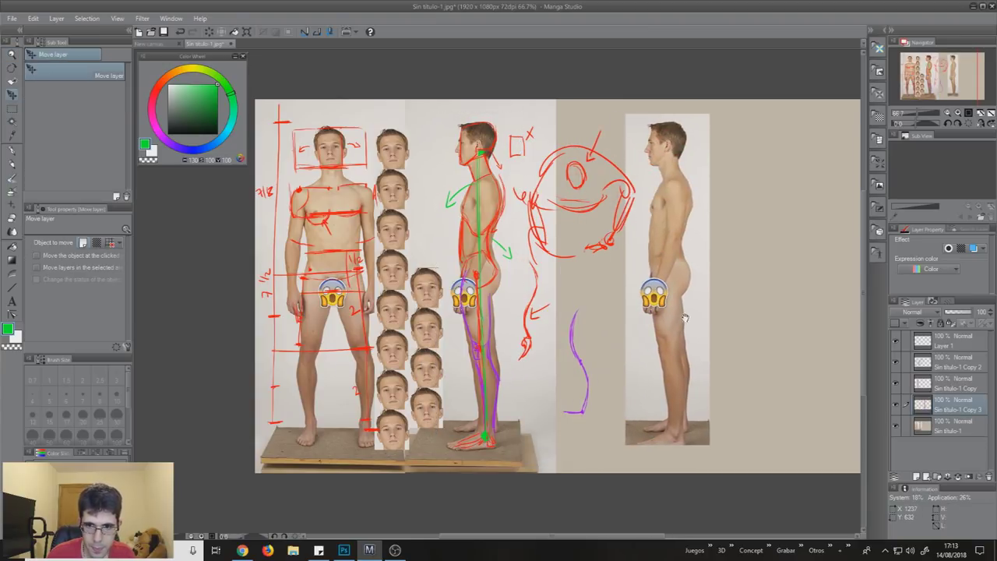
left_click_drag(714, 260, 566, 274)
Rotate the copied figure slightly clockwise and apply the transform
key("ctrl+t")
mouse_move(580, 112)
left_mouse_down()
mouse_move(590, 130)
mouse_move(584, 122)
left_mouse_up()
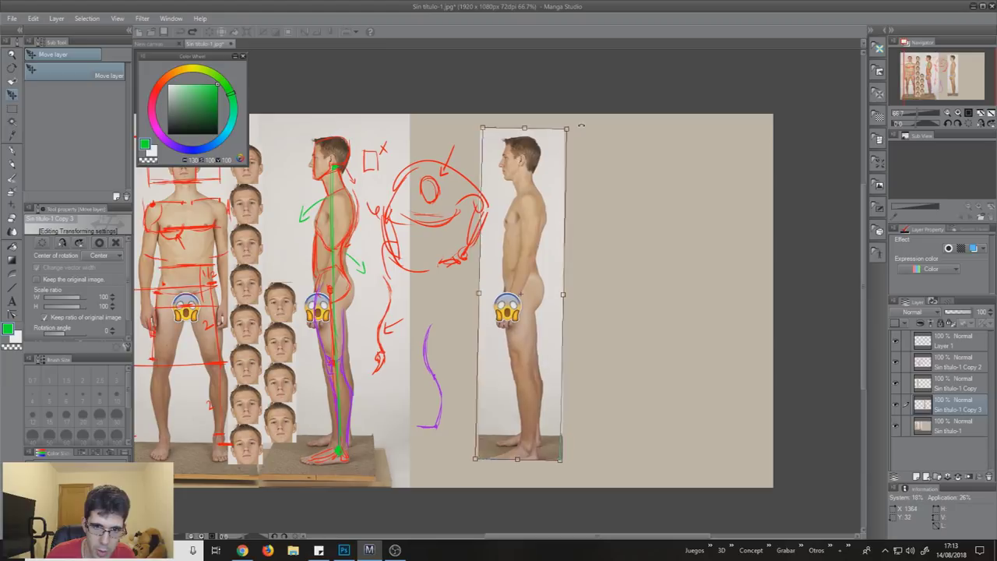
key("Return")
scroll(585, 234, "up", 1)
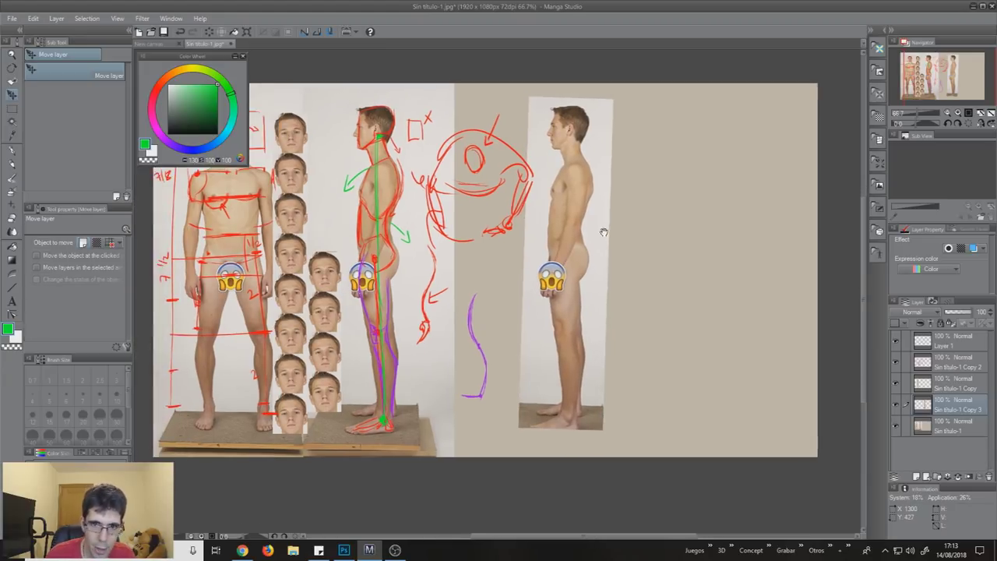
scroll(584, 234, "up", 1)
scroll(595, 254, "up", 1)
scroll(584, 273, "down", 1)
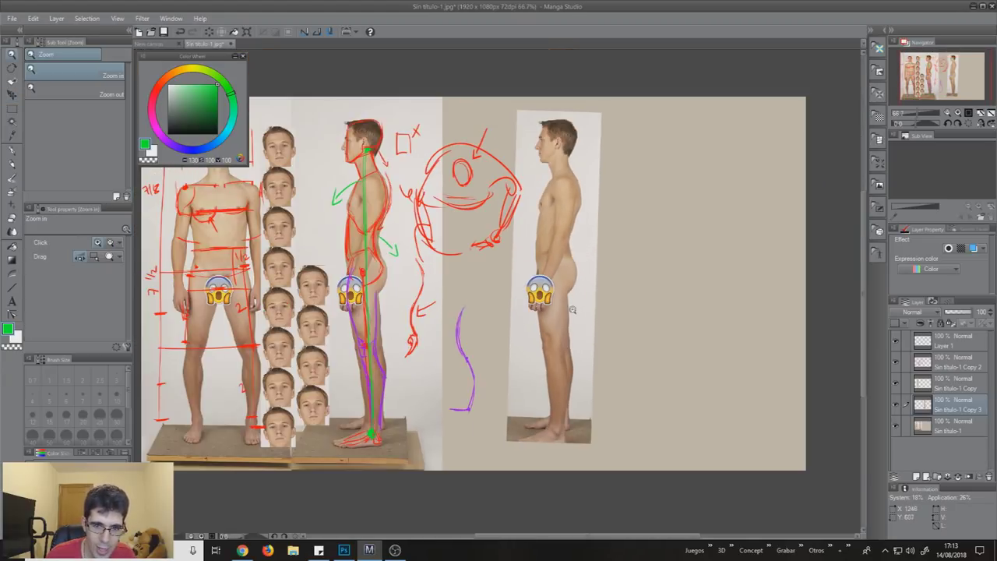
scroll(567, 293, "up", 1)
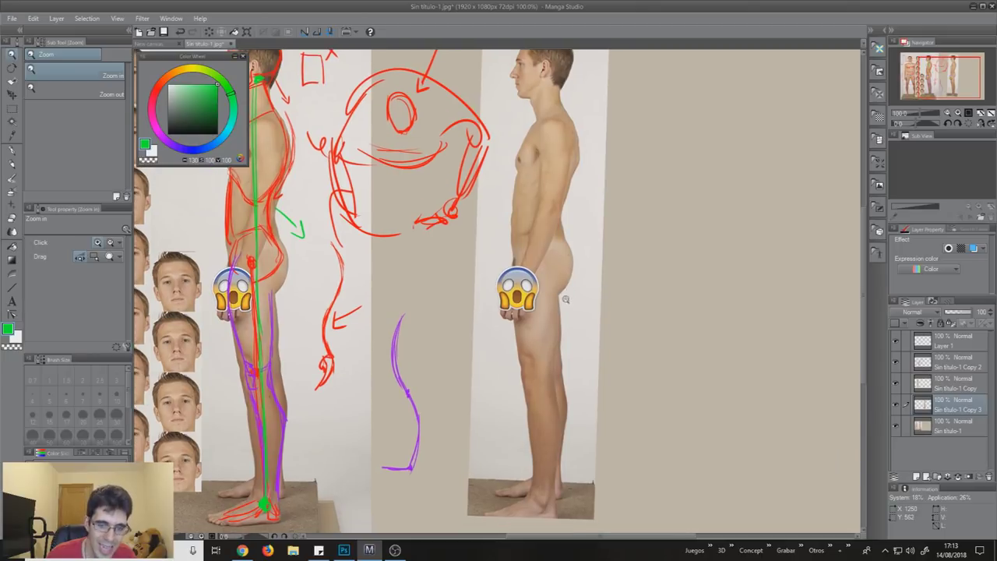
key("b")
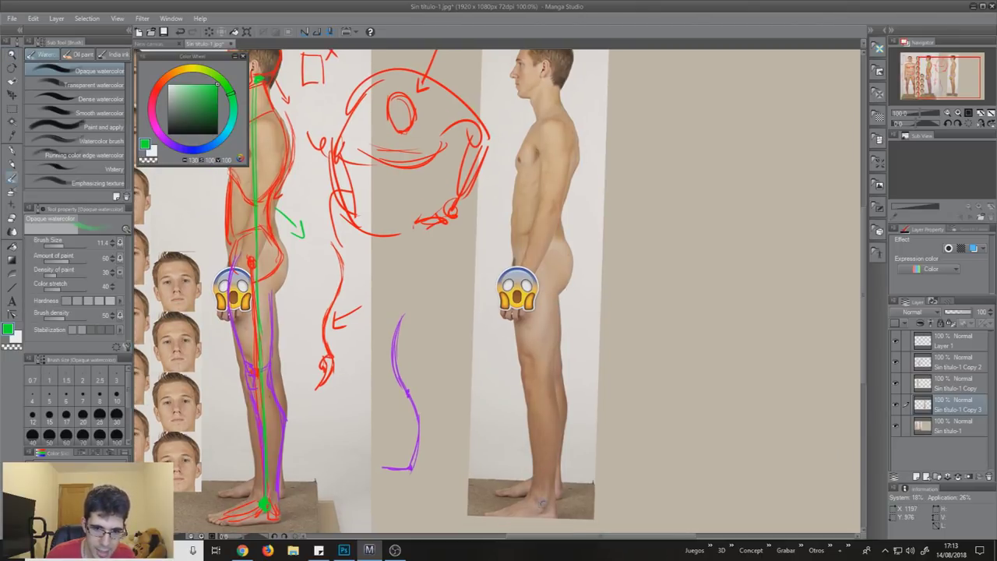
On the sketch layer, draw a green foot mark, vertical line, arrow and curve over the copied figure
key("alt+bracketright")
key("alt+bracketright")
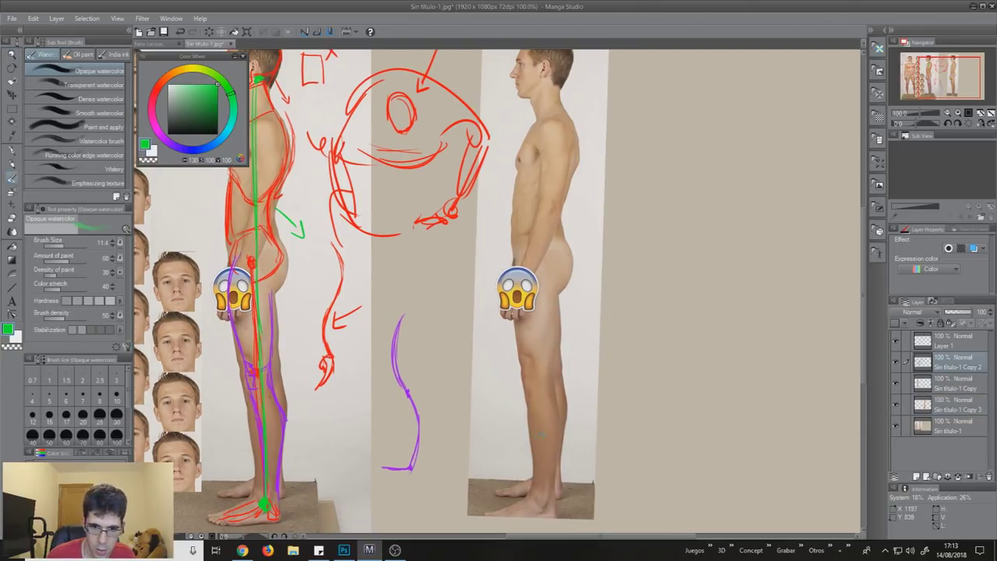
key("p")
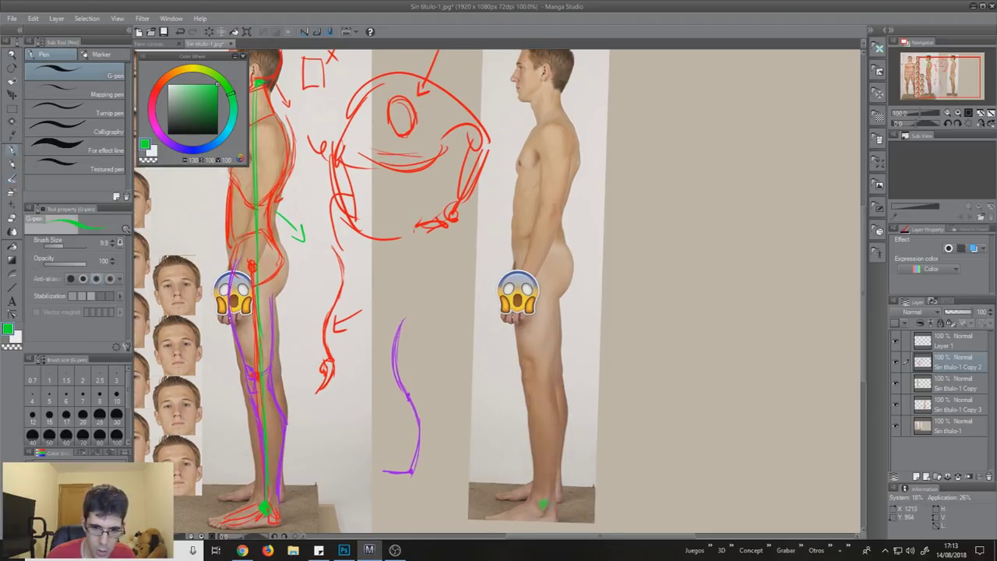
left_click_drag(543, 507, 524, 139)
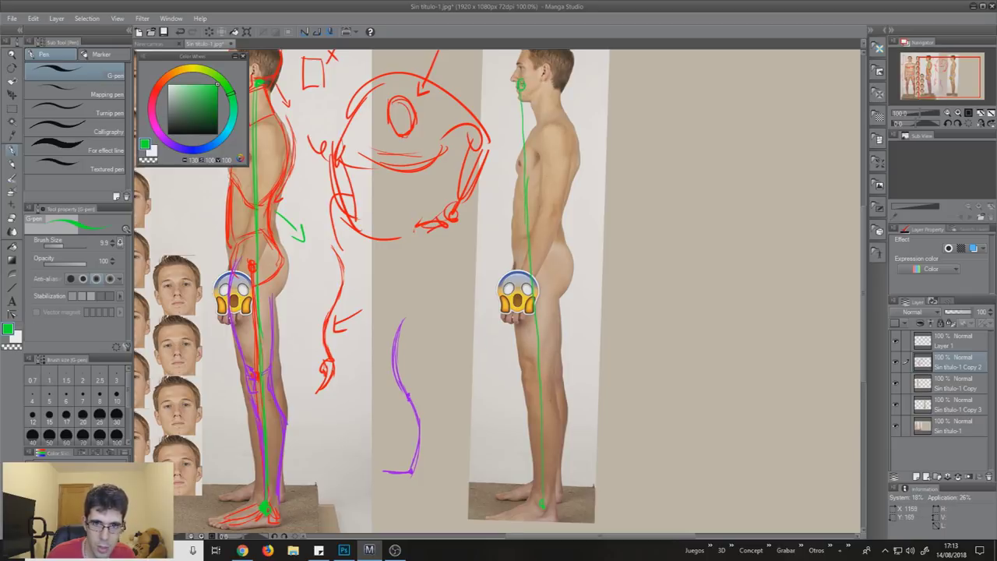
left_click_drag(533, 187, 545, 211)
left_click_drag(539, 161, 508, 173)
mouse_move(516, 160)
left_mouse_down()
mouse_move(510, 176)
mouse_move(578, 205)
left_mouse_up()
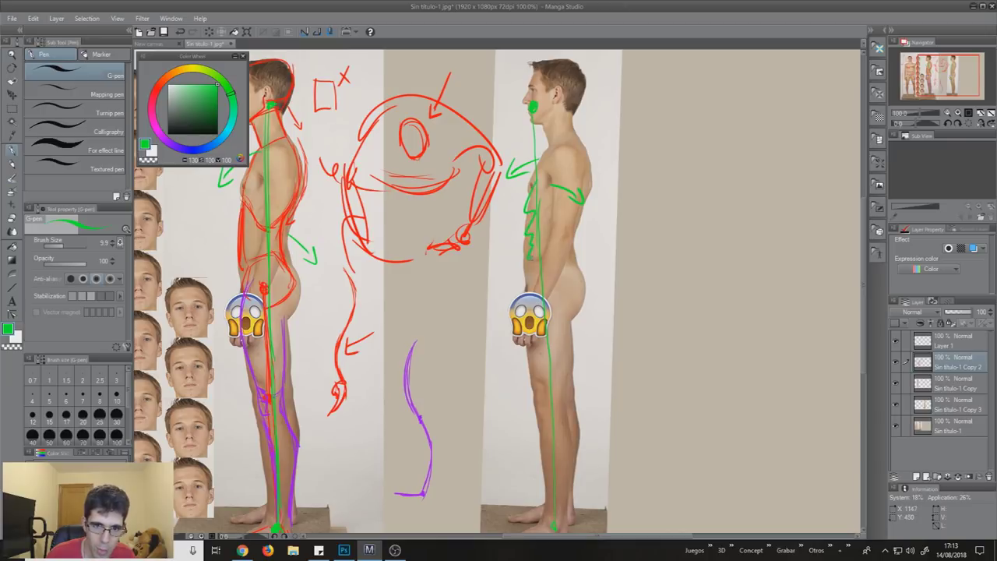
Circle the copied figure's head in green, undoing a stray zigzag down the back
left_click_drag(561, 90, 559, 387)
key("ctrl+z")
mouse_move(590, 278)
left_mouse_down()
mouse_move(549, 151)
mouse_move(542, 256)
left_mouse_up()
mouse_move(537, 110)
left_mouse_down()
mouse_move(475, 159)
mouse_move(604, 306)
mouse_move(644, 483)
mouse_move(660, 485)
mouse_move(575, 309)
mouse_move(560, 369)
mouse_move(593, 375)
left_mouse_up()
left_click_drag(611, 326, 618, 430)
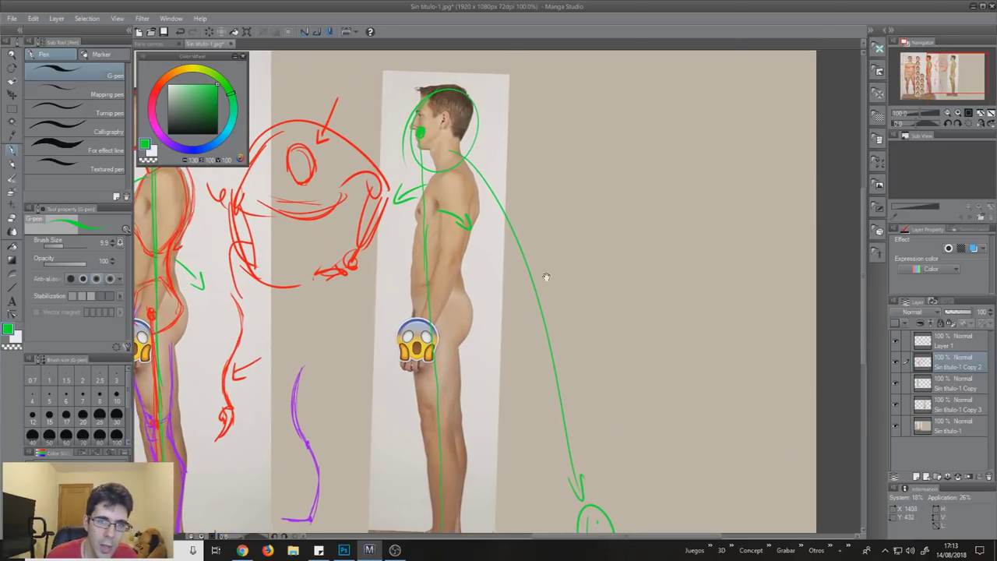
left_click_drag(545, 276, 587, 251)
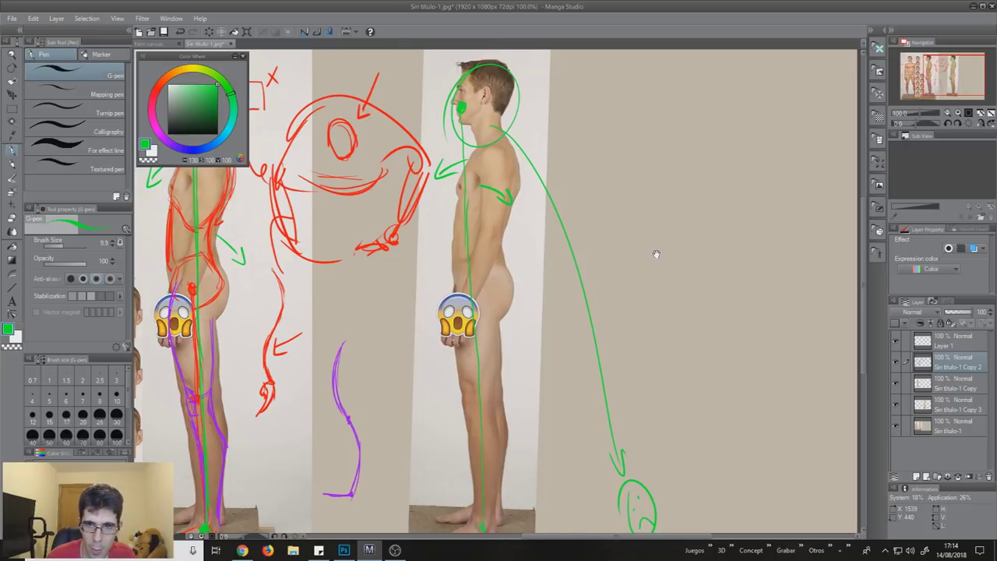
Sketch a small green gesture figure with a vertical balance line beside the side-view photo
left_click_drag(655, 251, 546, 252)
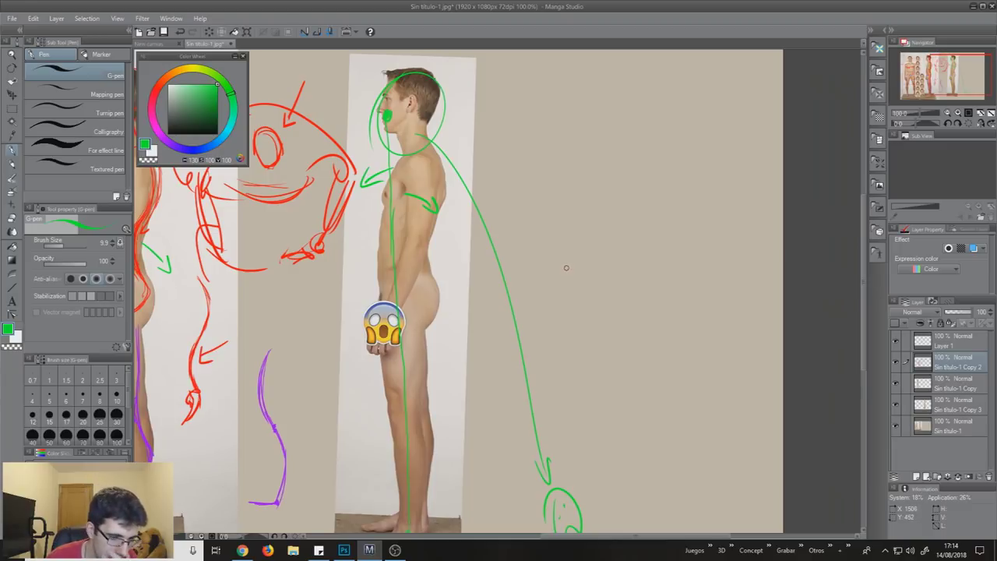
left_click_drag(565, 221, 593, 264)
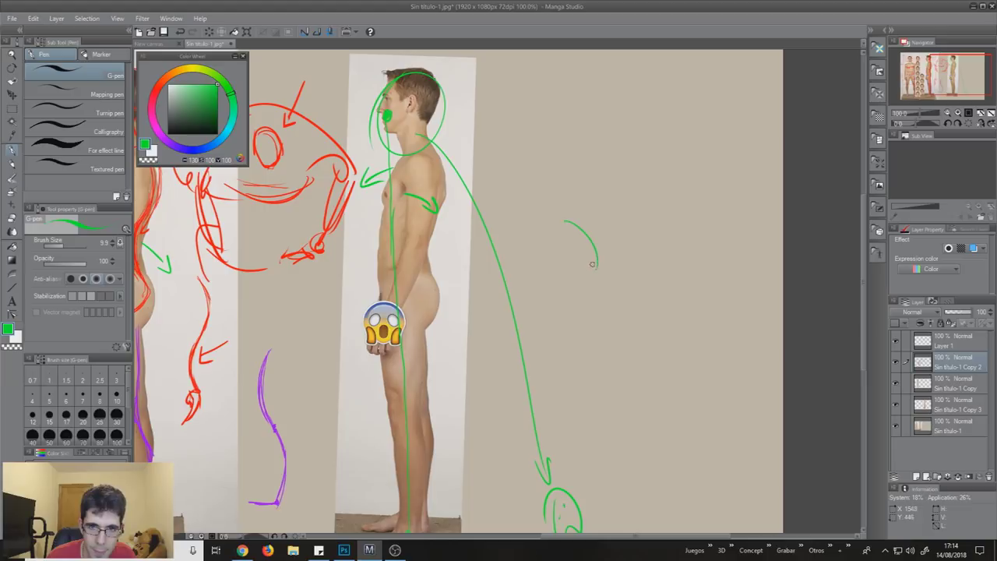
mouse_move(554, 223)
left_mouse_down()
mouse_move(548, 240)
mouse_move(561, 226)
mouse_move(594, 253)
mouse_move(563, 264)
mouse_move(577, 296)
left_mouse_up()
left_click_drag(574, 239, 554, 294)
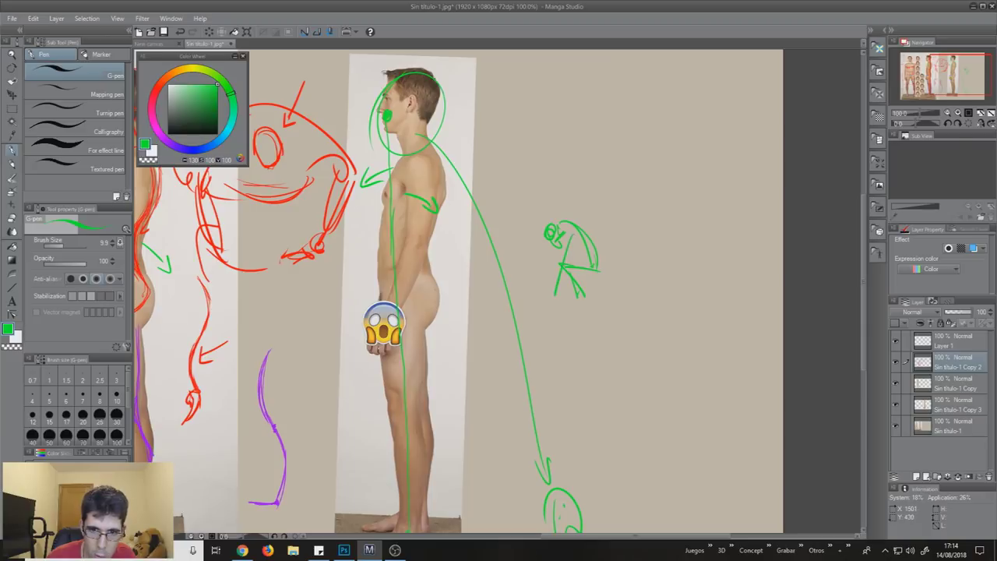
left_click_drag(593, 259, 583, 231)
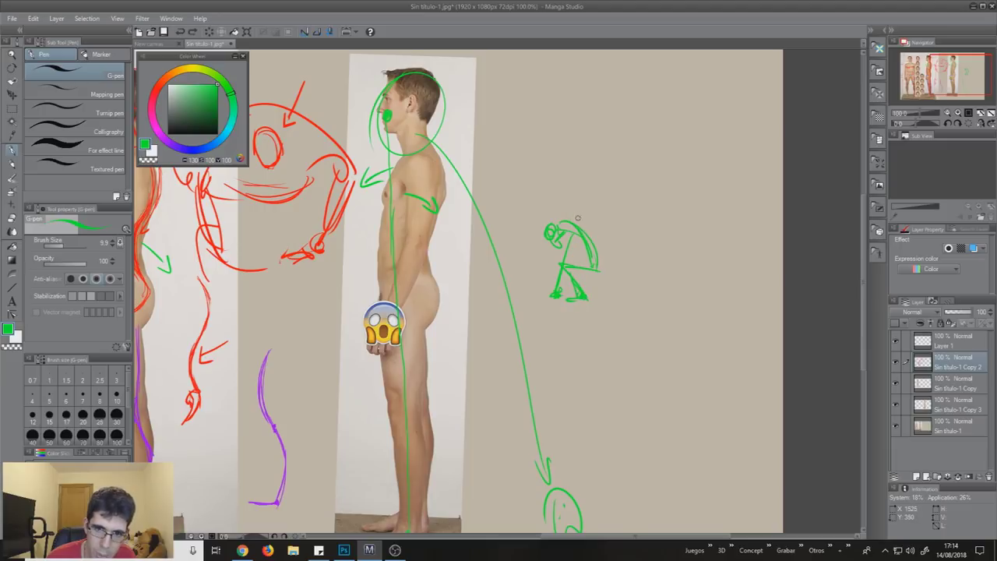
left_click_drag(573, 193, 583, 326)
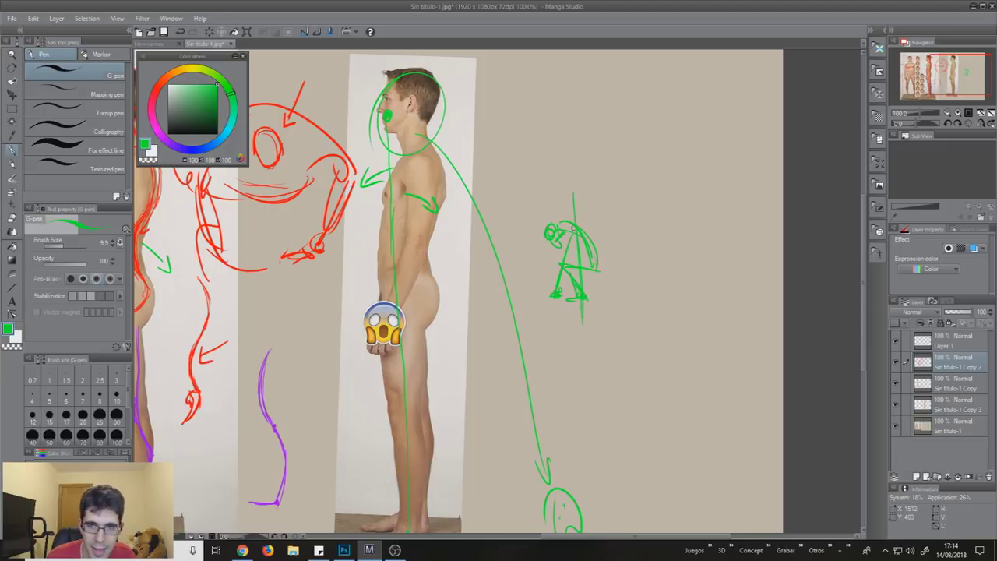
mouse_move(558, 206)
left_mouse_down()
mouse_move(543, 221)
mouse_move(598, 241)
left_mouse_up()
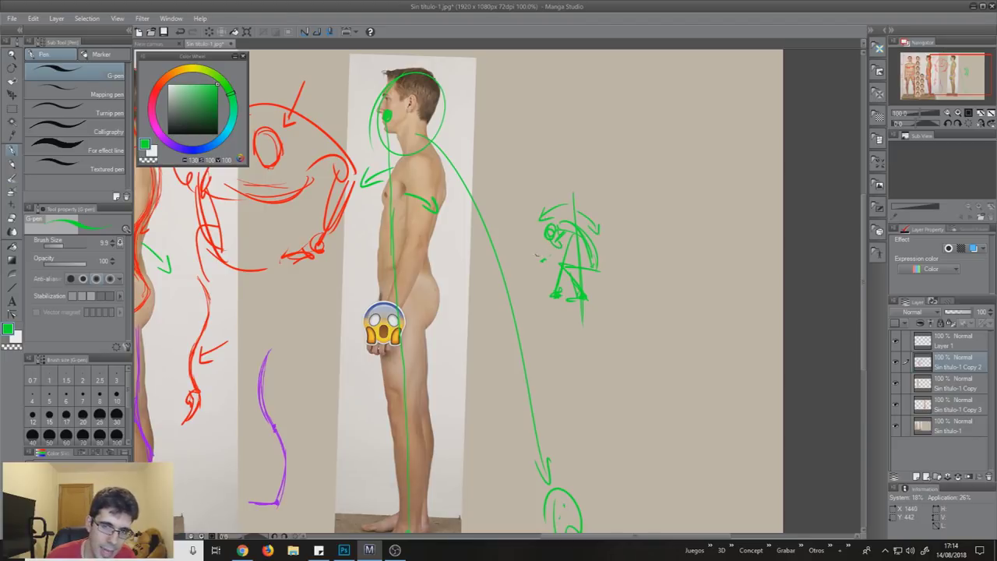
Sketch a second small green gesture figure with a curved balance arrow, removing the hatching
left_click_drag(615, 268, 535, 280)
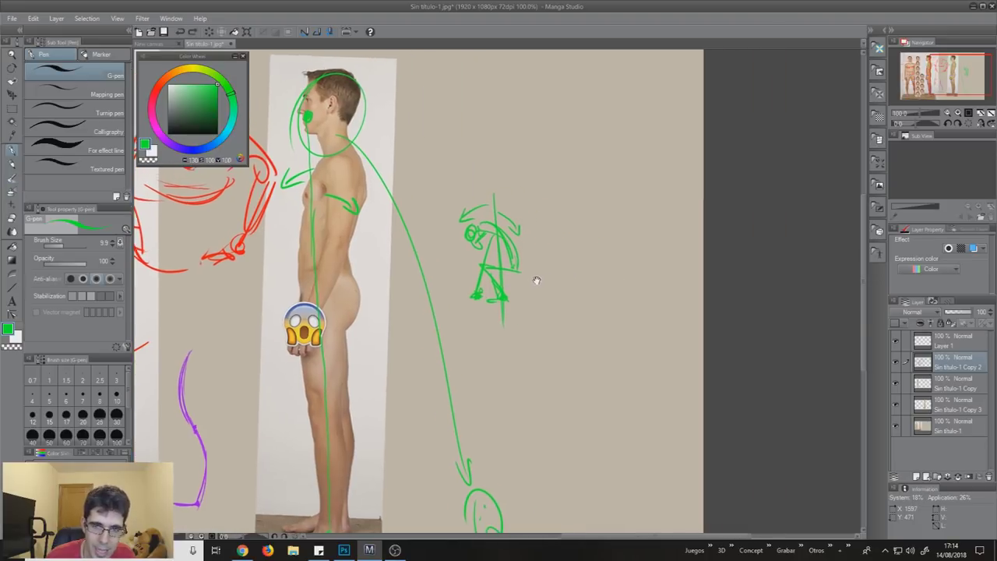
mouse_move(589, 296)
left_mouse_down()
mouse_move(579, 253)
mouse_move(601, 285)
mouse_move(603, 223)
mouse_move(609, 262)
left_mouse_up()
left_click_drag(599, 225, 568, 257)
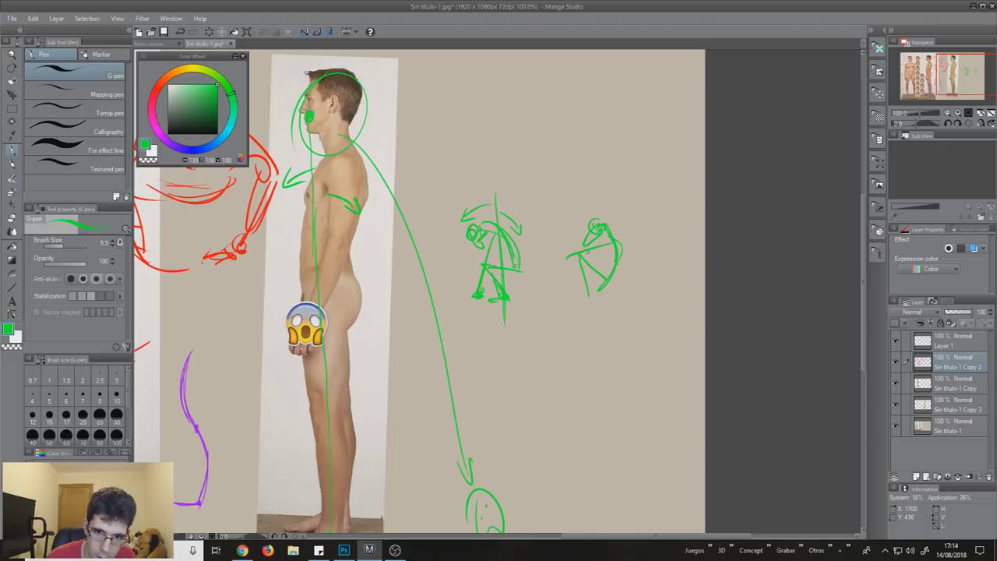
left_click_drag(593, 294, 574, 297)
mouse_move(581, 258)
left_mouse_down()
mouse_move(610, 284)
mouse_move(575, 200)
mouse_move(616, 284)
left_mouse_up()
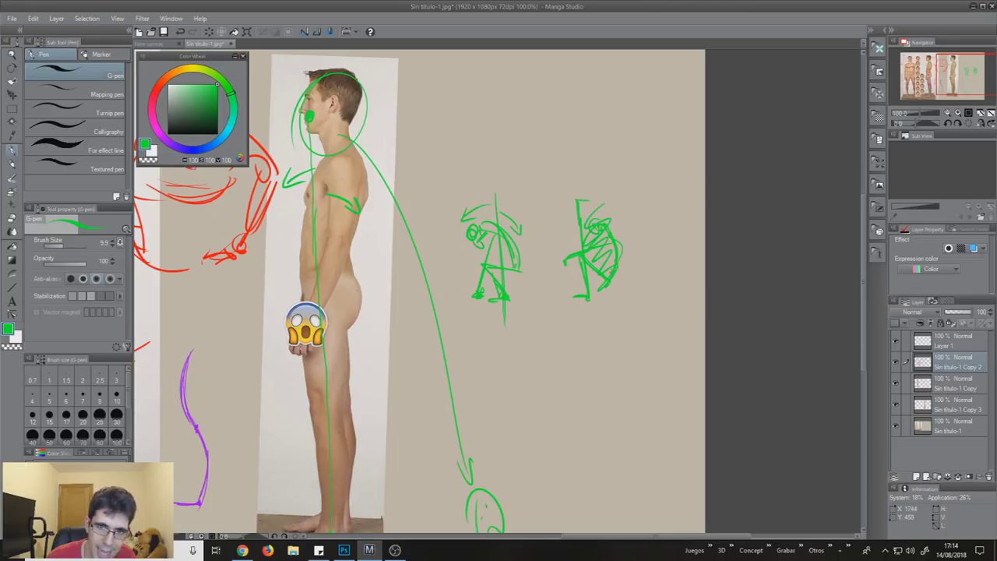
key("ctrl+z")
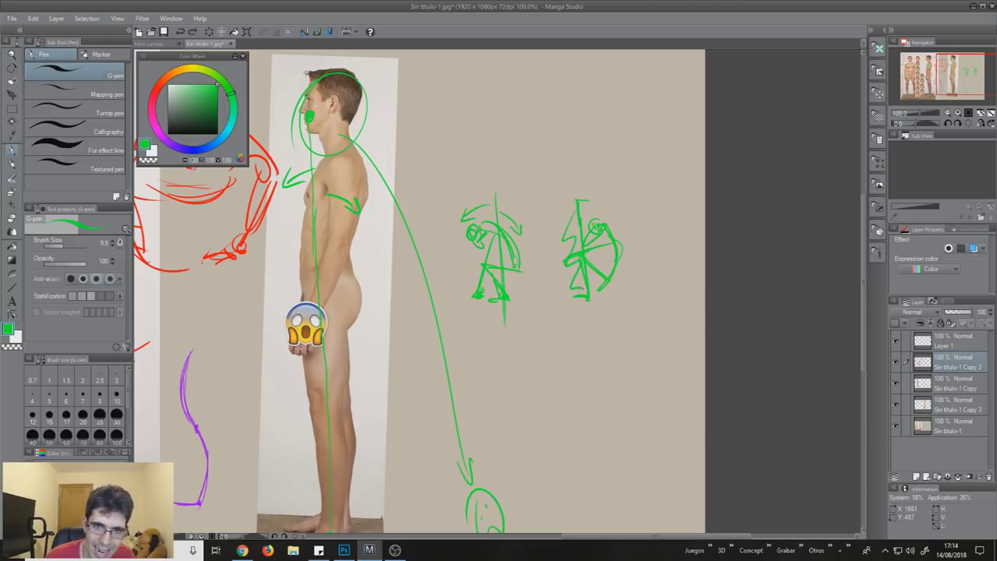
left_click_drag(598, 206, 648, 274)
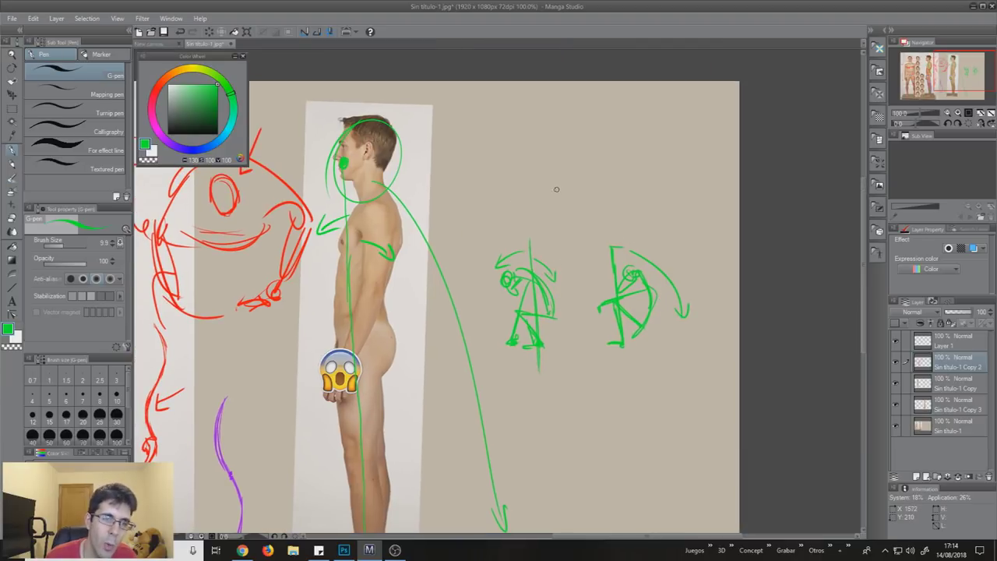
scroll(493, 331, "down", 1)
scroll(493, 332, "down", 1)
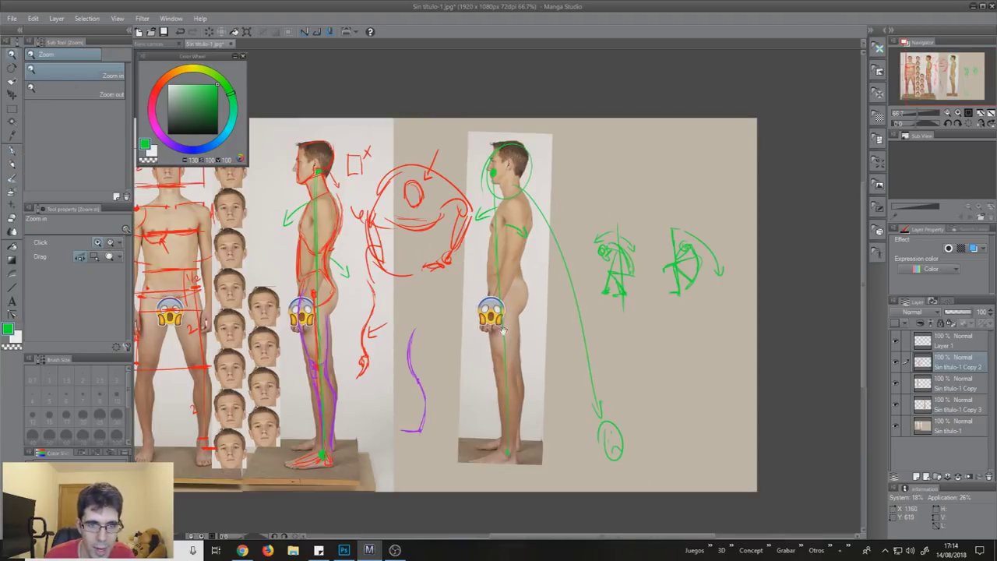
mouse_move(535, 308)
left_mouse_down()
mouse_move(592, 318)
mouse_move(520, 227)
left_mouse_up()
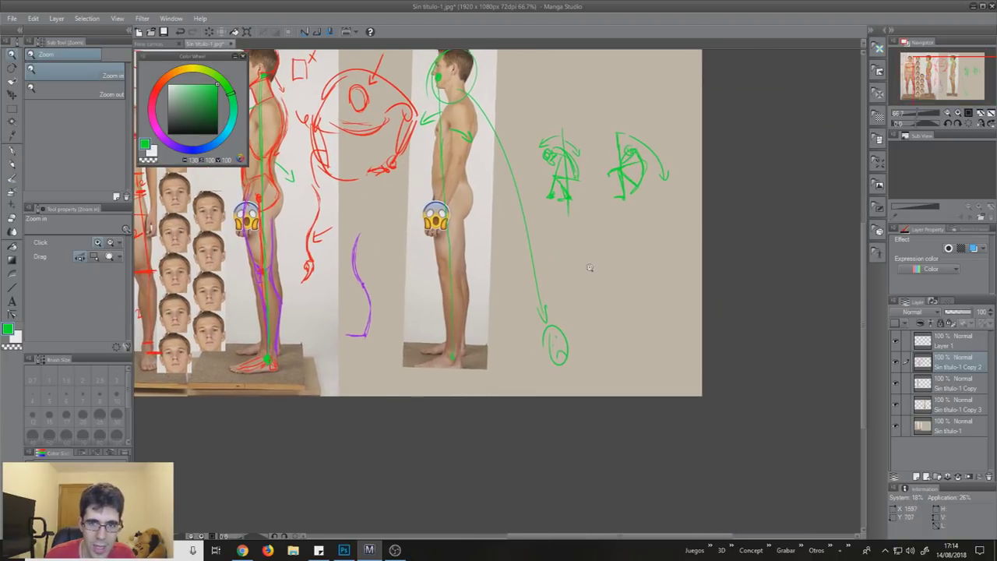
scroll(592, 268, "up", 2)
mouse_move(594, 269)
left_mouse_down()
mouse_move(516, 329)
mouse_move(569, 312)
left_mouse_up()
left_click(14, 287)
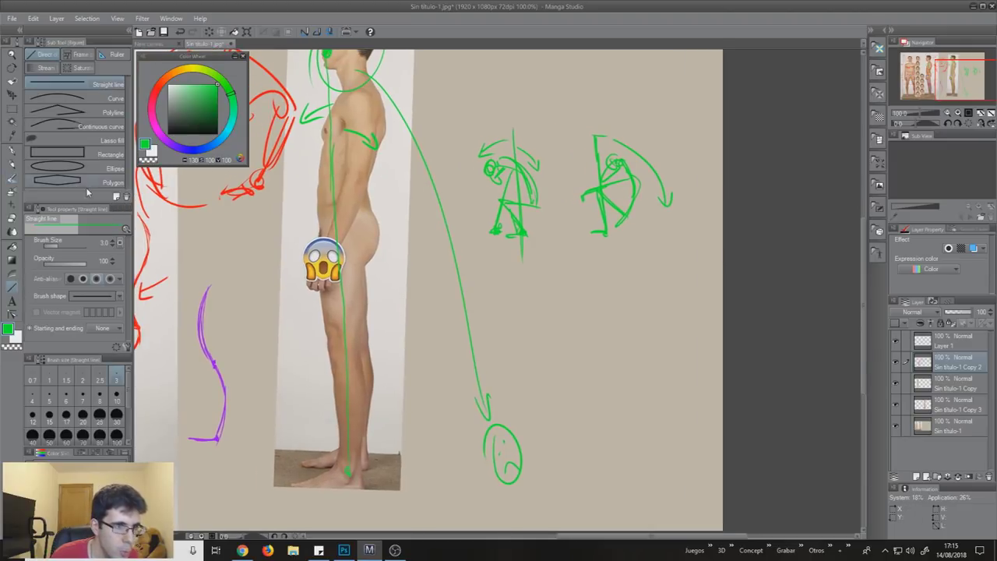
Place a vertical symmetrical ruler beside the gesture sketches
left_click(11, 286)
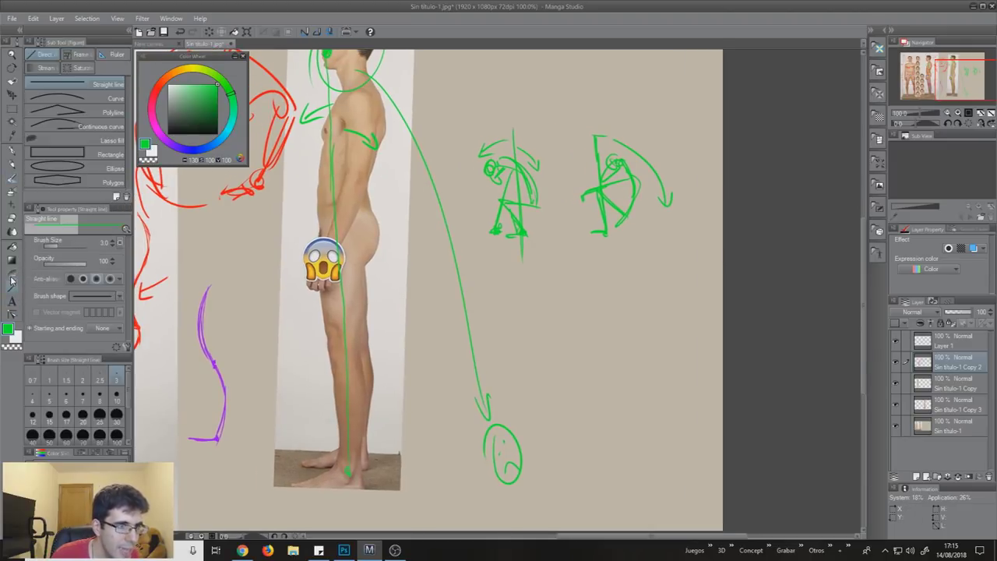
left_click(116, 55)
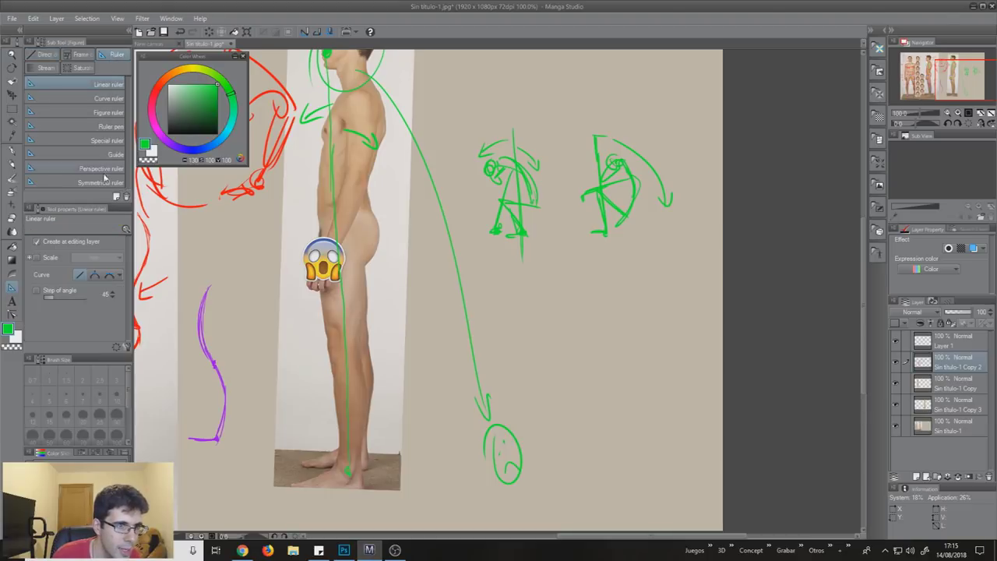
left_click(73, 185)
left_click_drag(588, 282, 588, 483)
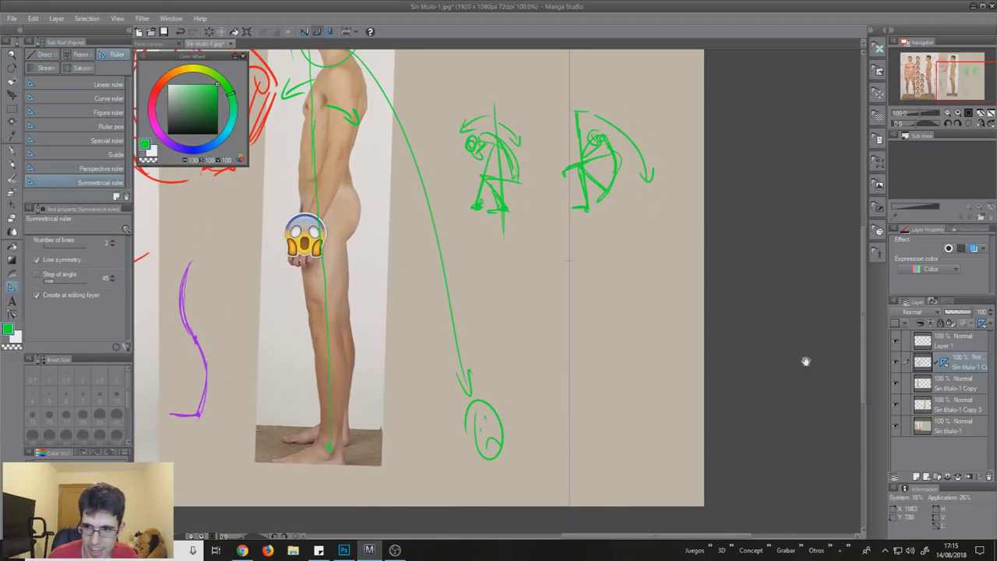
Switch the G-pen to black and draw the head oval on the symmetry line
key("p")
left_click_drag(570, 298, 580, 339)
key("ctrl+z")
left_click(167, 134)
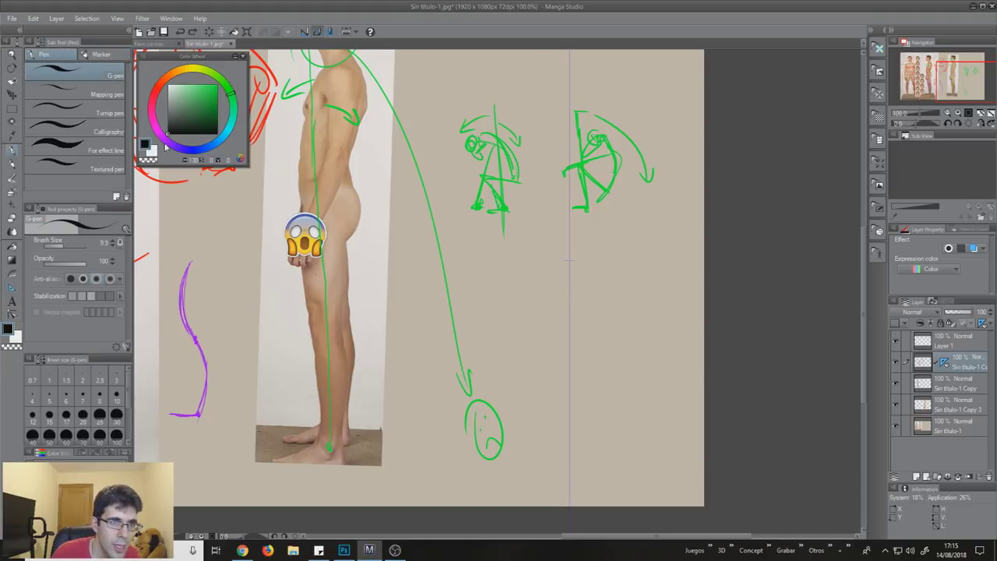
mouse_move(558, 240)
left_mouse_down()
mouse_move(560, 273)
mouse_move(567, 256)
left_mouse_up()
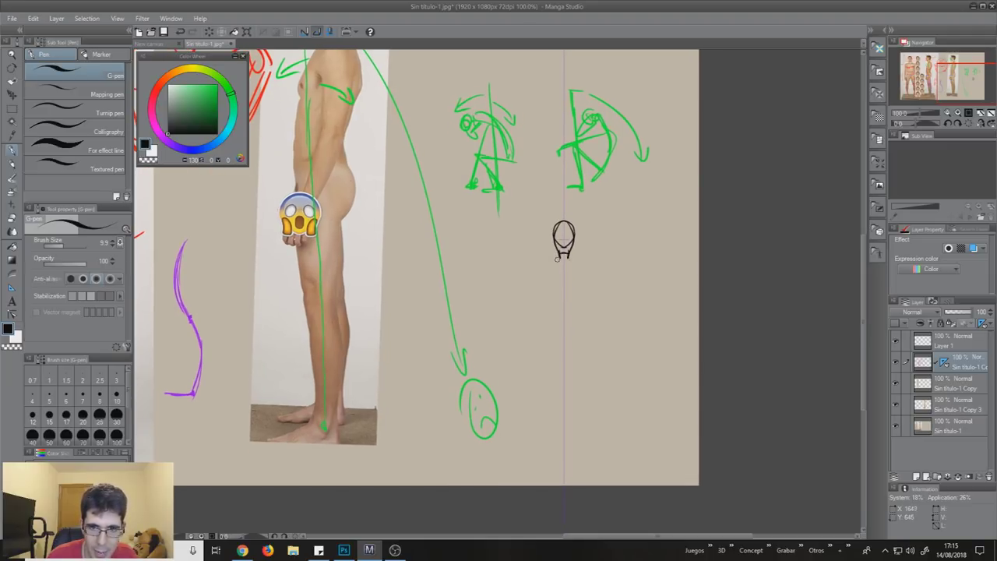
Draw mirrored black shoulders, collarbones and a V-shaped torso on the symmetry line
mouse_move(558, 254)
left_mouse_down()
mouse_move(543, 271)
mouse_move(535, 263)
mouse_move(569, 290)
left_mouse_up()
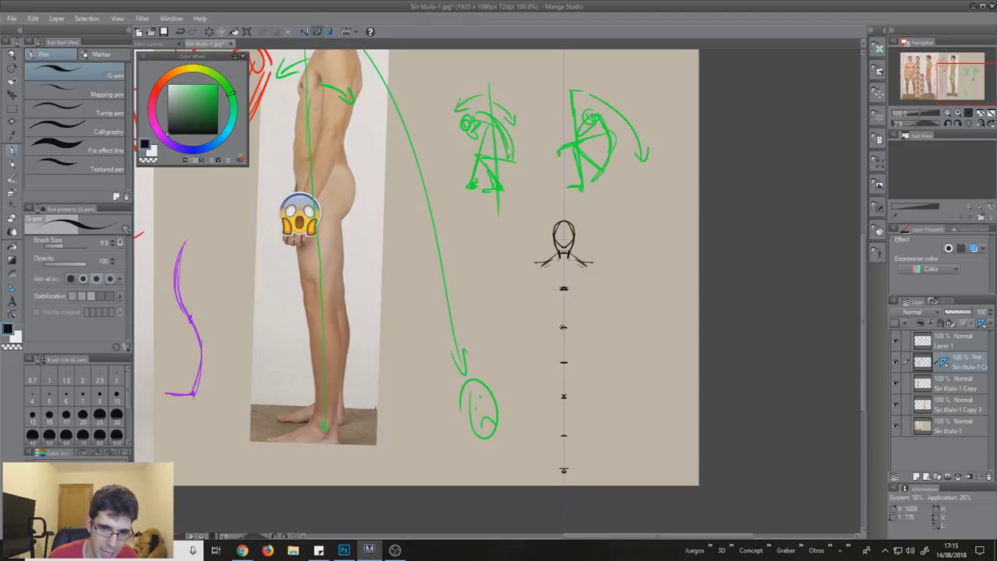
left_click_drag(568, 361, 542, 328)
mouse_move(566, 362)
left_mouse_down()
mouse_move(586, 327)
mouse_move(540, 322)
left_mouse_up()
mouse_move(568, 360)
left_mouse_down()
mouse_move(586, 323)
mouse_move(586, 339)
left_mouse_up()
left_click_drag(544, 300, 544, 336)
left_click_drag(584, 310, 584, 340)
mouse_move(545, 313)
left_mouse_down()
mouse_move(545, 340)
mouse_move(572, 361)
mouse_move(558, 360)
left_mouse_up()
left_click_drag(581, 309, 581, 340)
left_click_drag(549, 308, 549, 336)
left_click_drag(542, 281, 543, 305)
left_click_drag(586, 280, 585, 306)
Widen the shoulders, draw both arms down to hip level and add chest lines
left_click_drag(589, 262, 602, 281)
left_click_drag(538, 262, 527, 280)
left_click_drag(593, 277, 598, 300)
left_click_drag(533, 274, 529, 301)
left_click_drag(598, 271, 603, 307)
left_click_drag(529, 271, 525, 307)
left_click_drag(591, 284, 603, 320)
left_click_drag(539, 283, 527, 320)
left_click_drag(595, 274, 621, 363)
left_click_drag(599, 316, 615, 363)
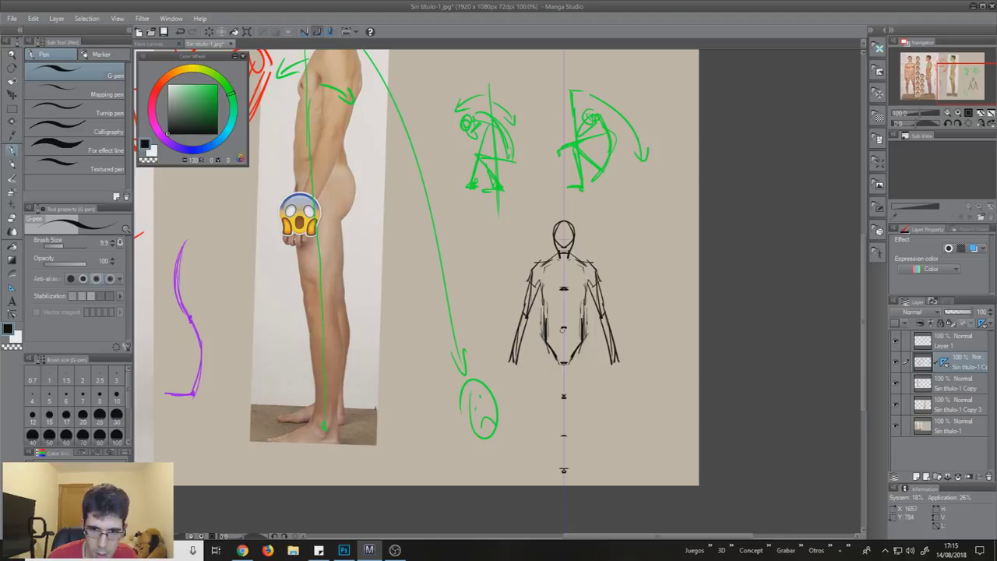
mouse_move(591, 277)
left_mouse_down()
mouse_move(571, 299)
mouse_move(588, 286)
mouse_move(586, 346)
left_mouse_up()
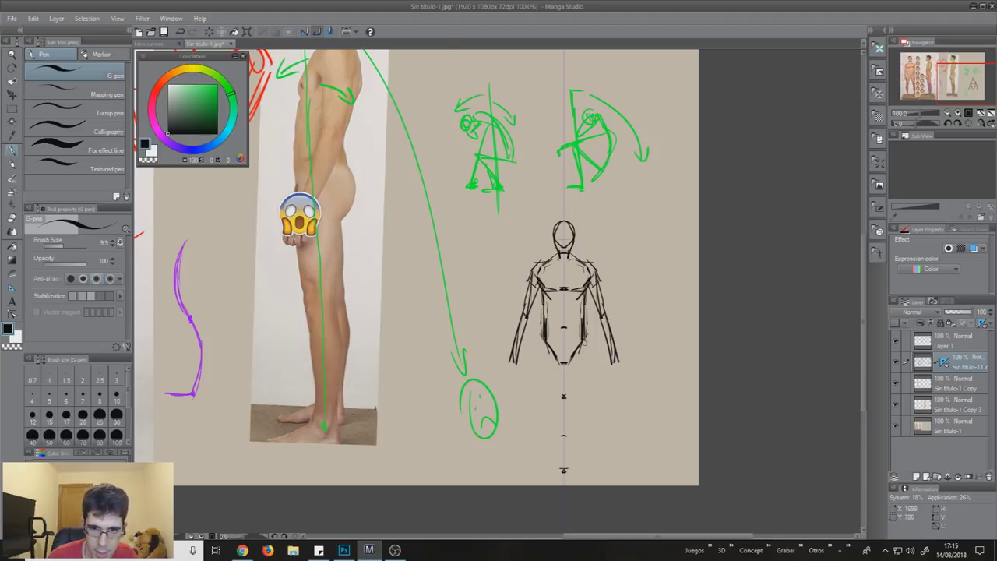
scroll(589, 354, "down", 3)
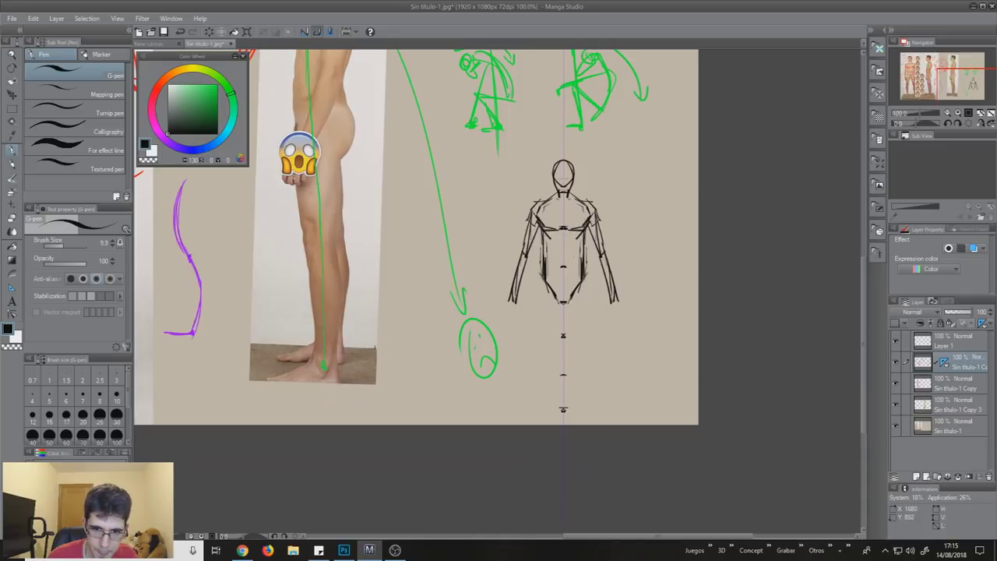
Draw mirrored black hips and thighs below the torso, redoing an unwanted hip stroke
mouse_move(586, 282)
left_mouse_down()
mouse_move(569, 285)
mouse_move(601, 321)
left_mouse_up()
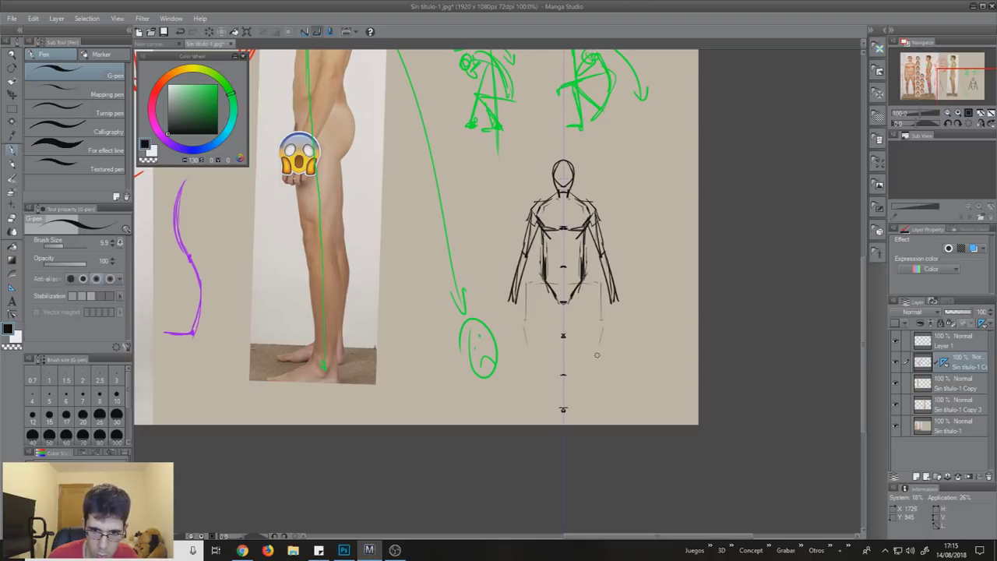
mouse_move(601, 352)
left_mouse_down()
mouse_move(602, 330)
mouse_move(602, 360)
left_mouse_up()
mouse_move(606, 317)
left_mouse_down()
mouse_move(615, 325)
mouse_move(624, 316)
mouse_move(602, 385)
left_mouse_up()
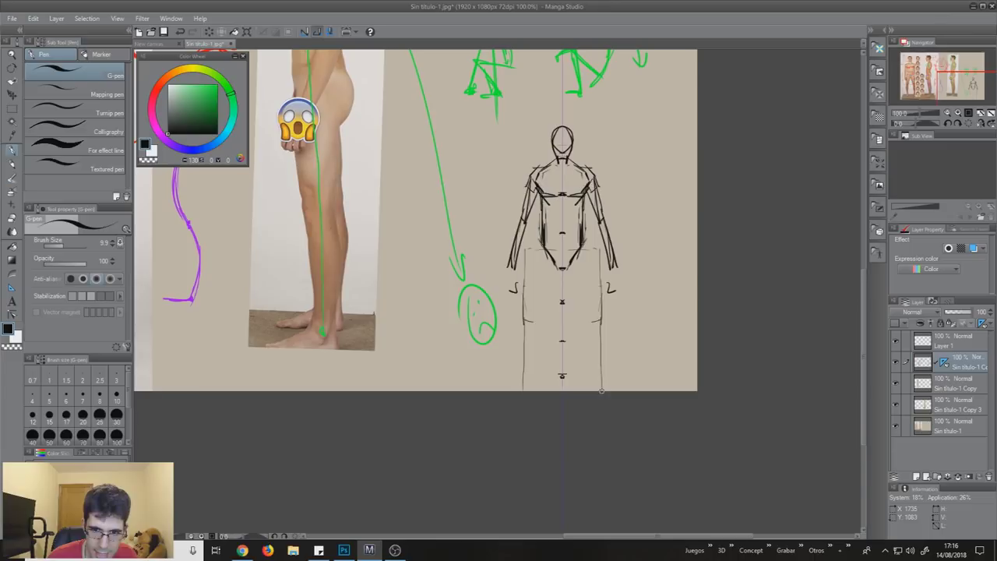
scroll(605, 372, "up", 1)
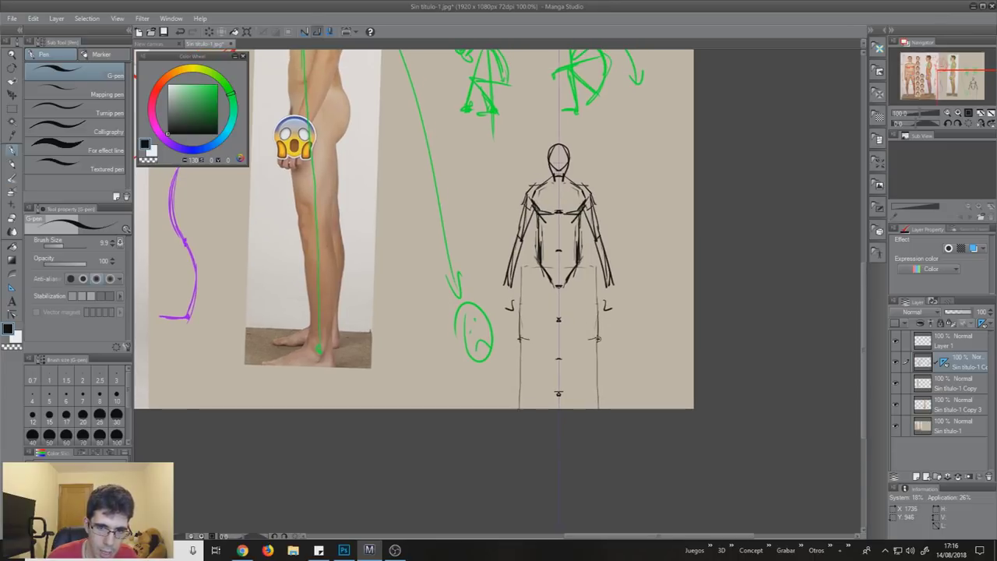
scroll(607, 340, "up", 1)
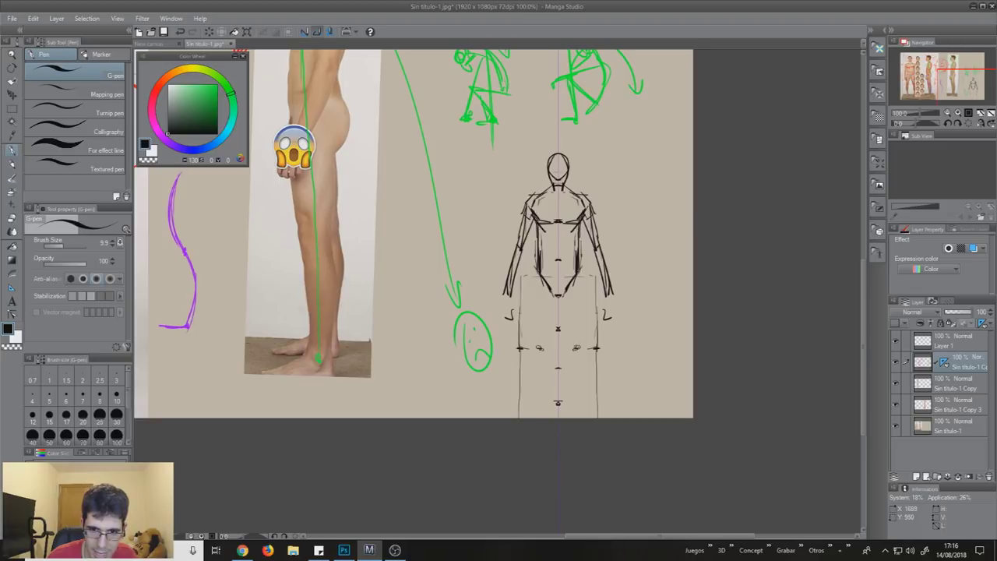
left_click_drag(580, 276, 583, 348)
key("ctrl+z")
left_click_drag(583, 266, 583, 347)
left_click_drag(585, 307, 581, 339)
left_click_drag(584, 274, 581, 347)
Add inner leg lines, knees, lower legs and feet, then erase stray marks
left_click_drag(567, 293, 565, 349)
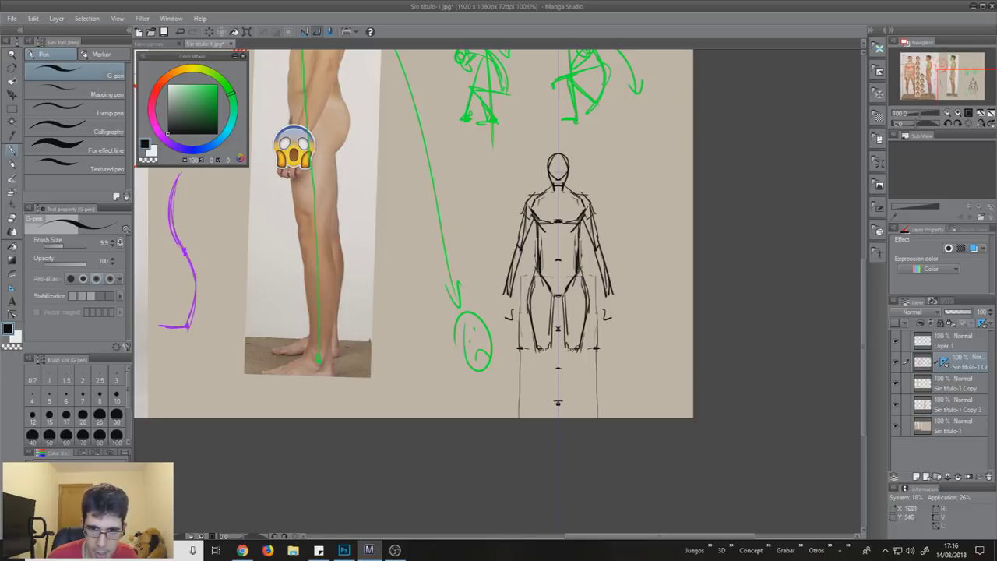
left_click_drag(583, 299, 581, 356)
mouse_move(583, 277)
left_mouse_down()
mouse_move(584, 320)
mouse_move(564, 390)
left_mouse_up()
left_click_drag(575, 356, 582, 416)
left_click_drag(577, 374, 578, 399)
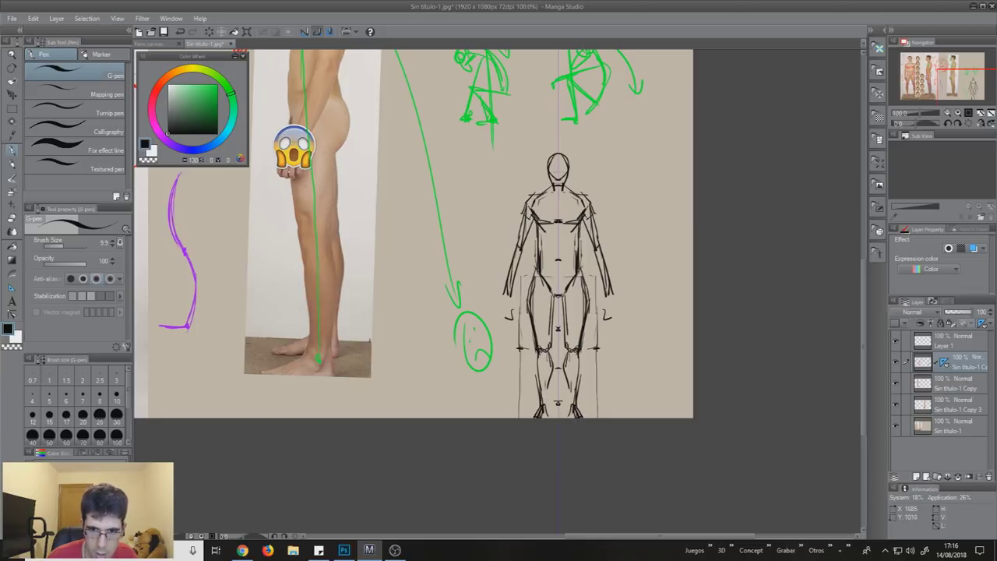
mouse_move(585, 335)
left_mouse_down()
mouse_move(580, 369)
mouse_move(609, 335)
mouse_move(592, 335)
mouse_move(606, 352)
left_mouse_up()
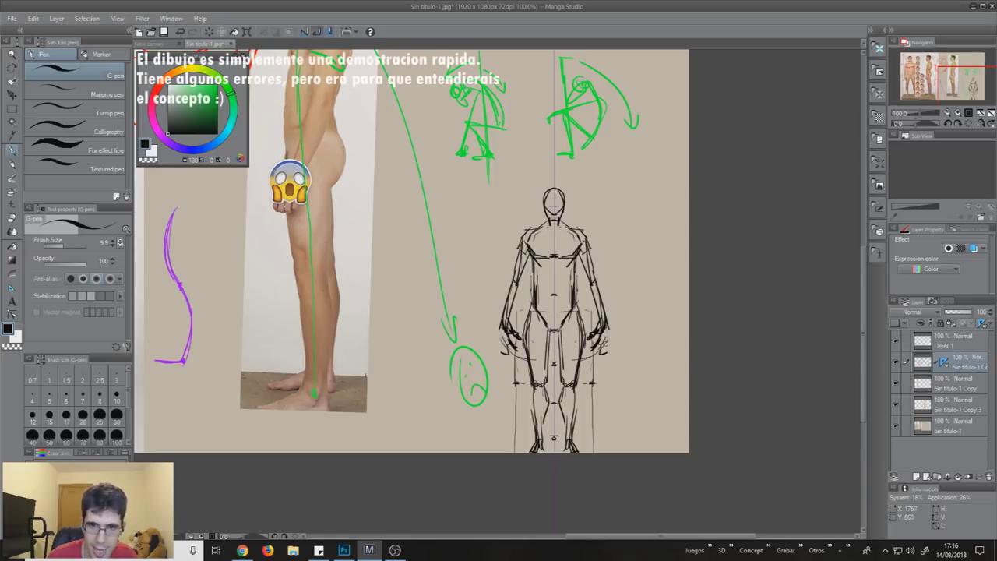
key("e")
scroll(632, 344, "up", 1)
left_click_drag(633, 345, 629, 309)
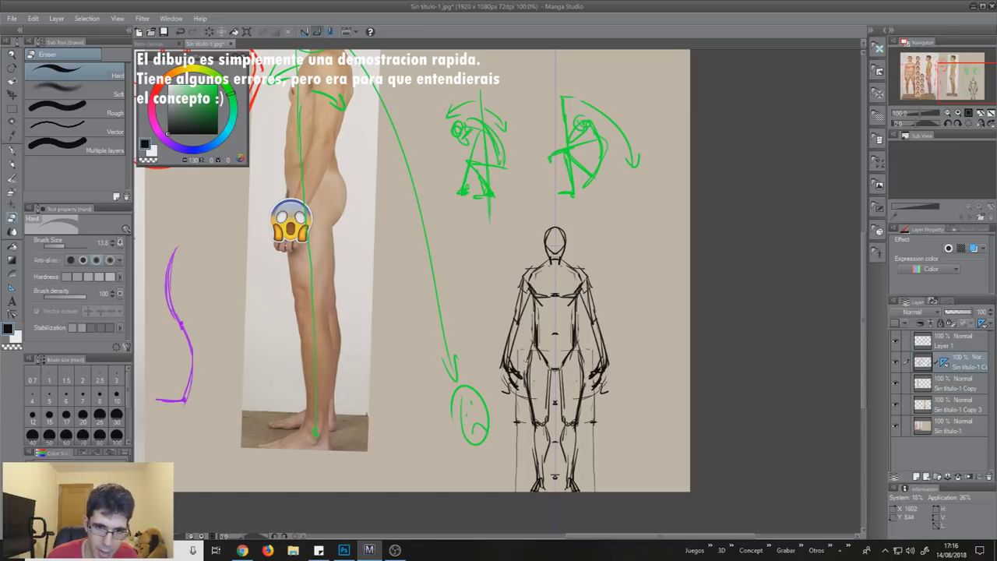
Pan back to the reference photos and zoom out so the whole sheet is visible
scroll(598, 362, "up", 1)
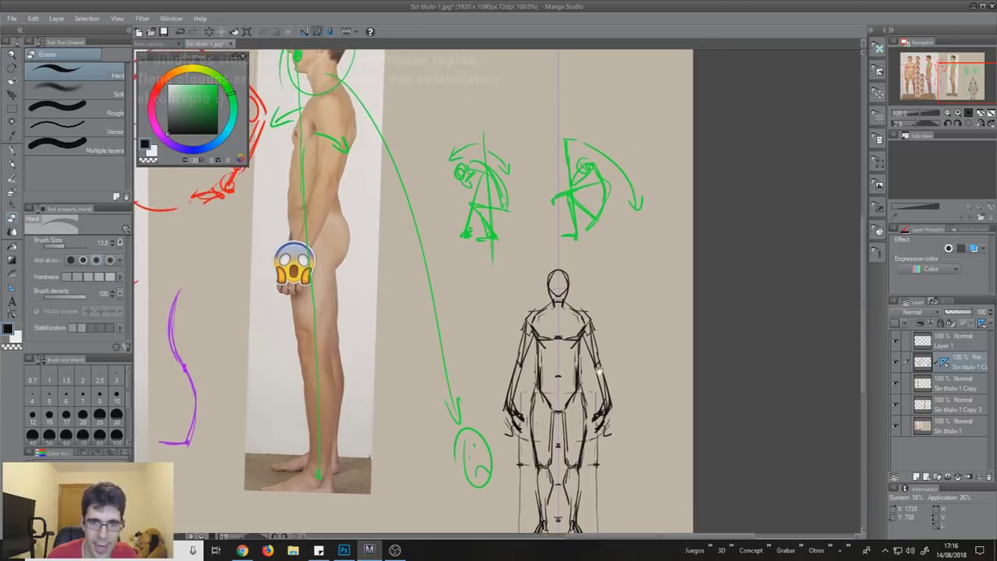
left_click_drag(458, 258, 580, 317)
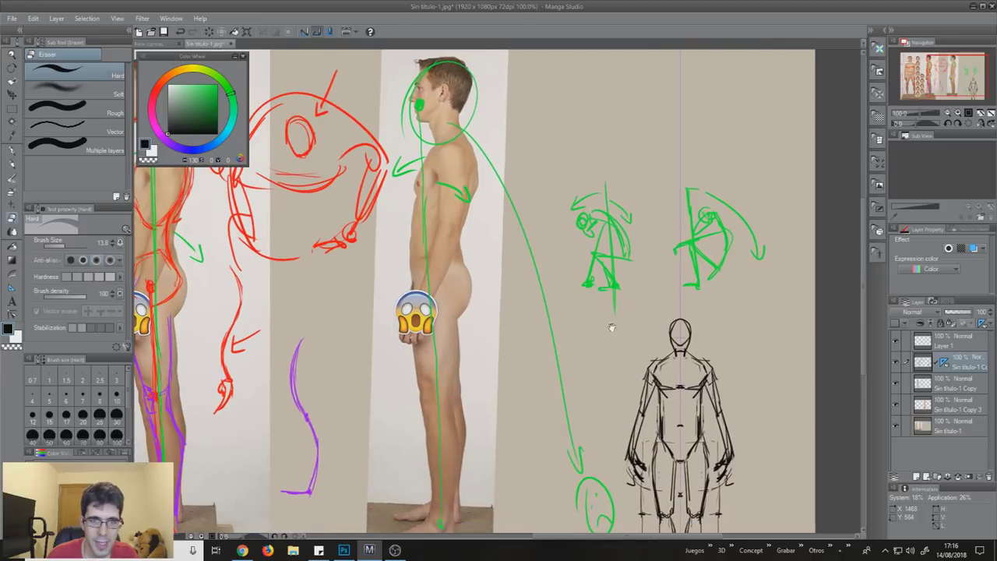
scroll(580, 316, "down", 3)
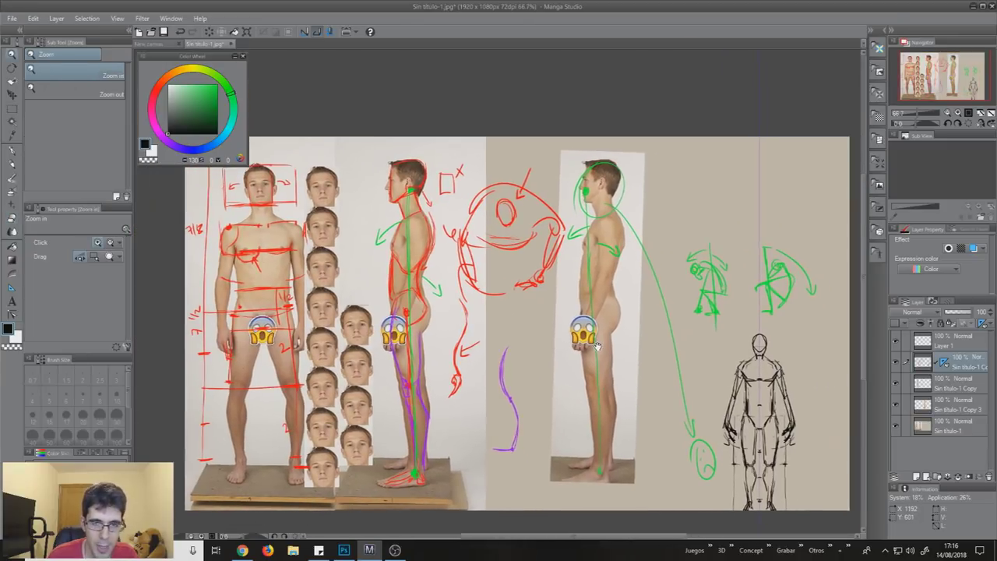